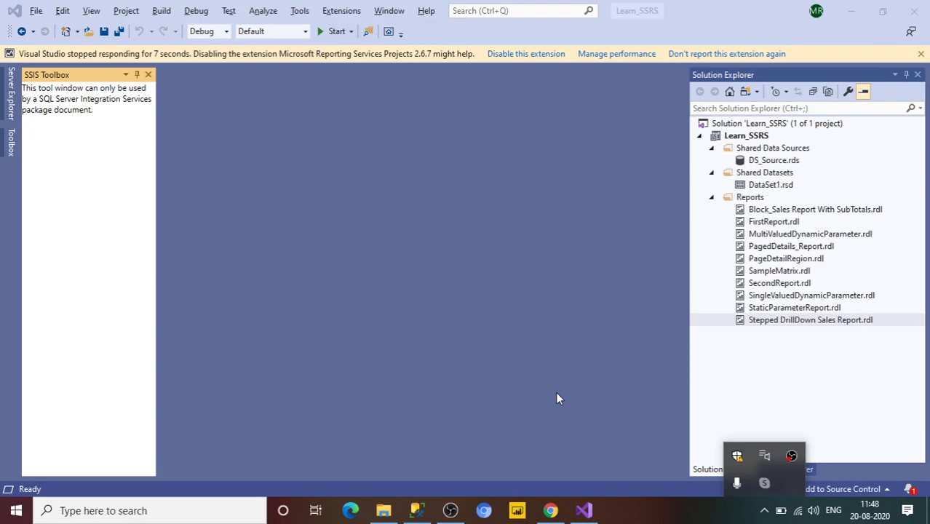
Start adding a new item of type Report to the project's Reports folder
{"action": "left_click", "coordinate": [745, 203]}
{"action": "right_click", "coordinate": [745, 203]}
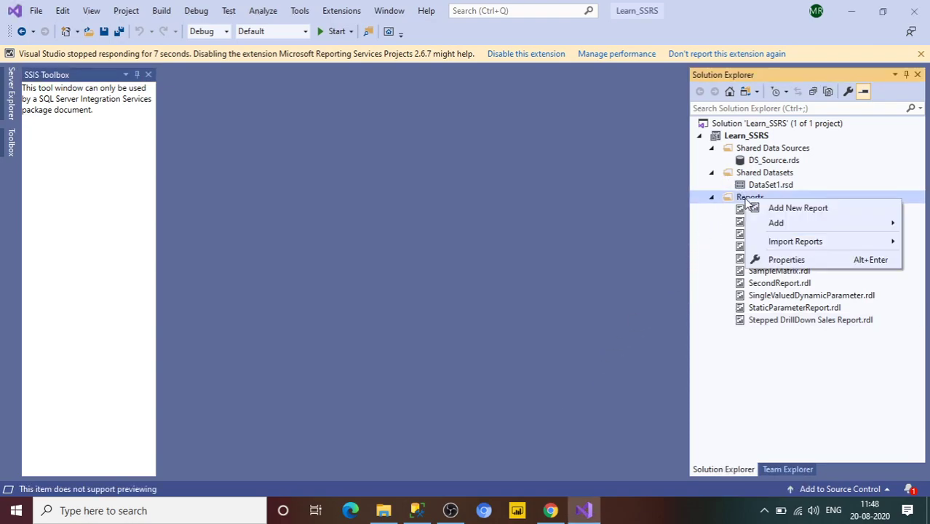
{"action": "mouse_move", "coordinate": [770, 223]}
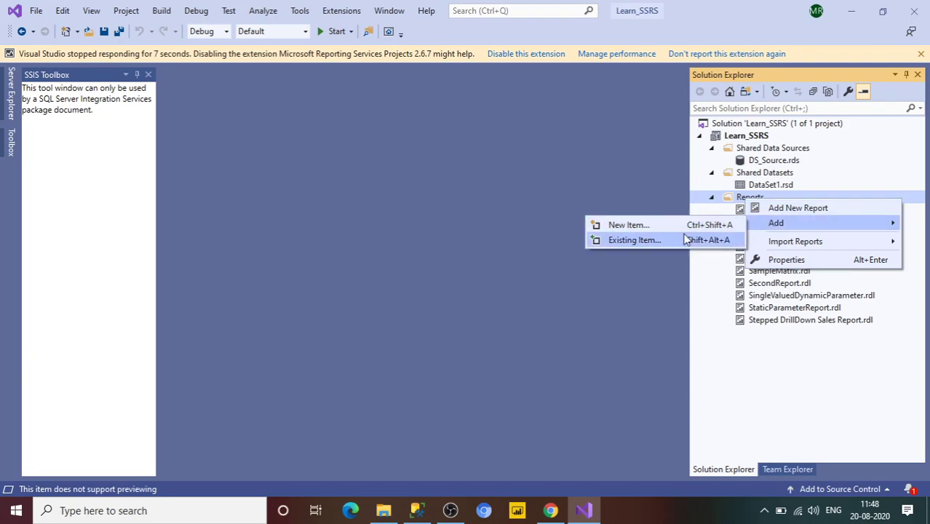
{"action": "left_click", "coordinate": [662, 226]}
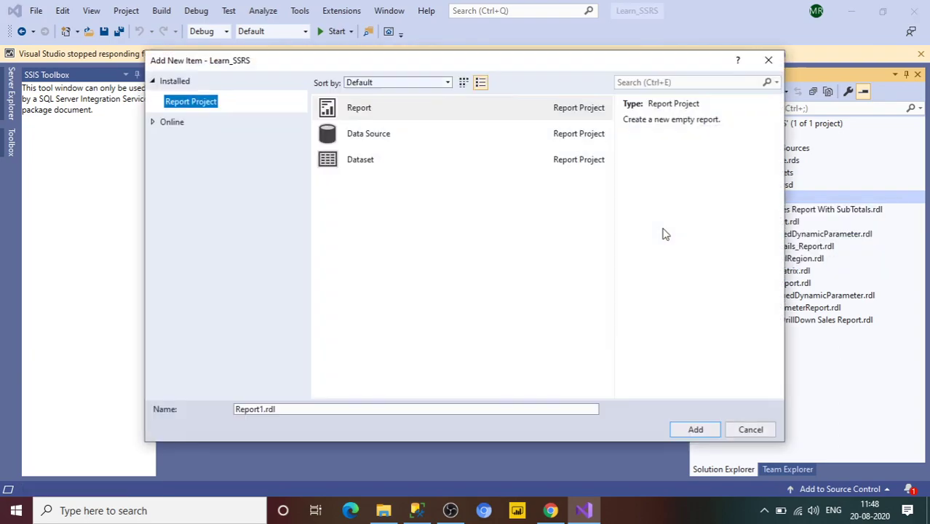
{"action": "left_click", "coordinate": [351, 102]}
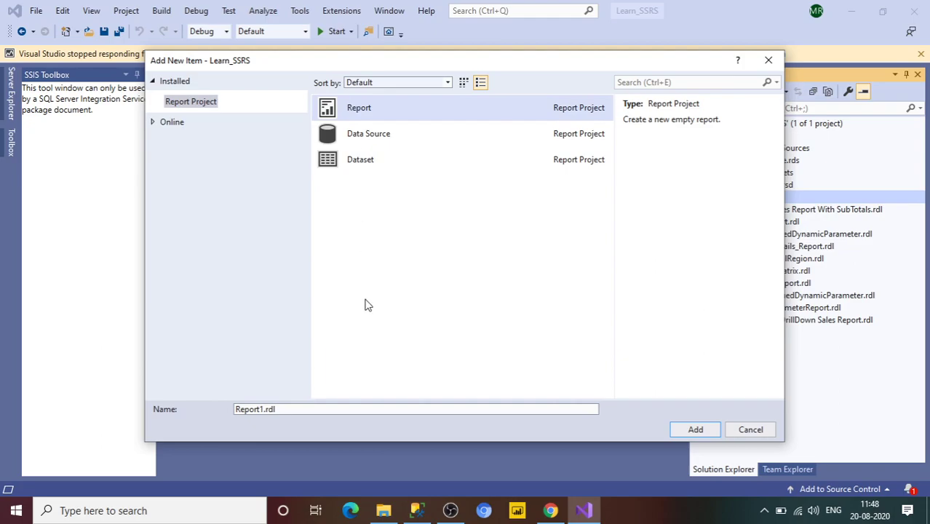
Name the new report CaseCadeReport.rdl and add it to the project
{"action": "left_click", "coordinate": [262, 409]}
{"action": "key", "text": "BackSpace"}
{"action": "key", "text": "BackSpace"}
{"action": "key", "text": "BackSpace"}
{"action": "key", "text": "BackSpace"}
{"action": "key", "text": "BackSpace"}
{"action": "key", "text": "BackSpace"}
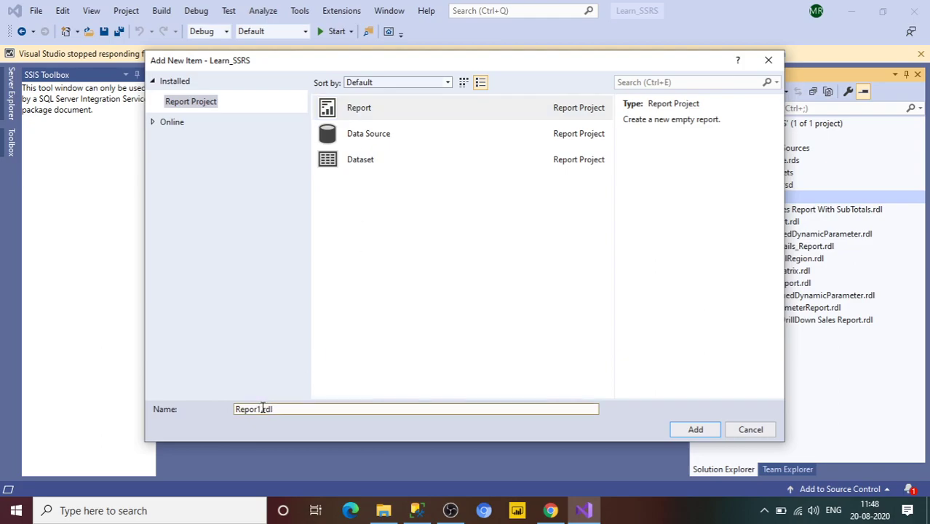
{"action": "key", "text": "Delete"}
{"action": "type", "text": "CaseCa.r"}
{"action": "key", "text": "BackSpace"}
{"action": "type", "text": "deReport"}
{"action": "left_click", "coordinate": [702, 433]}
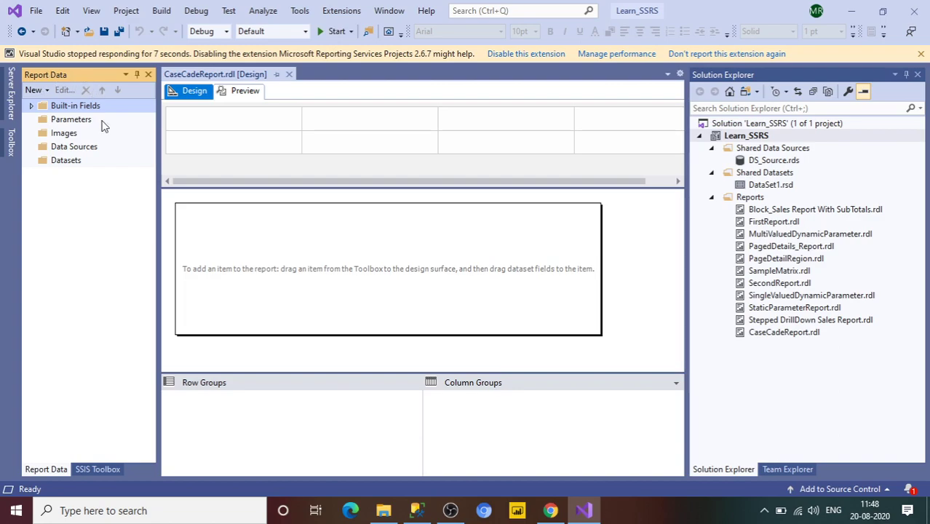
Switch to SQL Server Management Studio and run only the query selecting ProductCategoryID and Name from Production.ProductCategory
{"action": "left_click", "coordinate": [763, 512]}
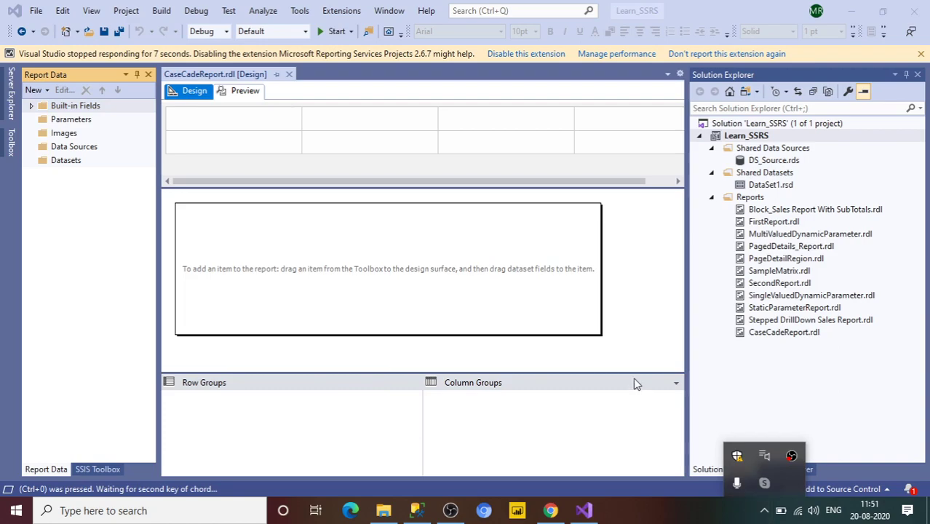
{"action": "left_click", "coordinate": [417, 513]}
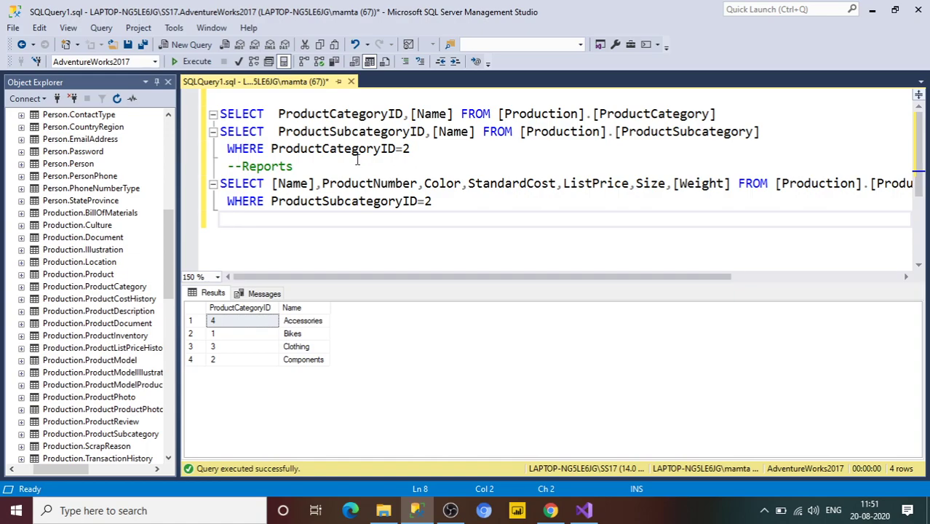
{"action": "left_click", "coordinate": [667, 147]}
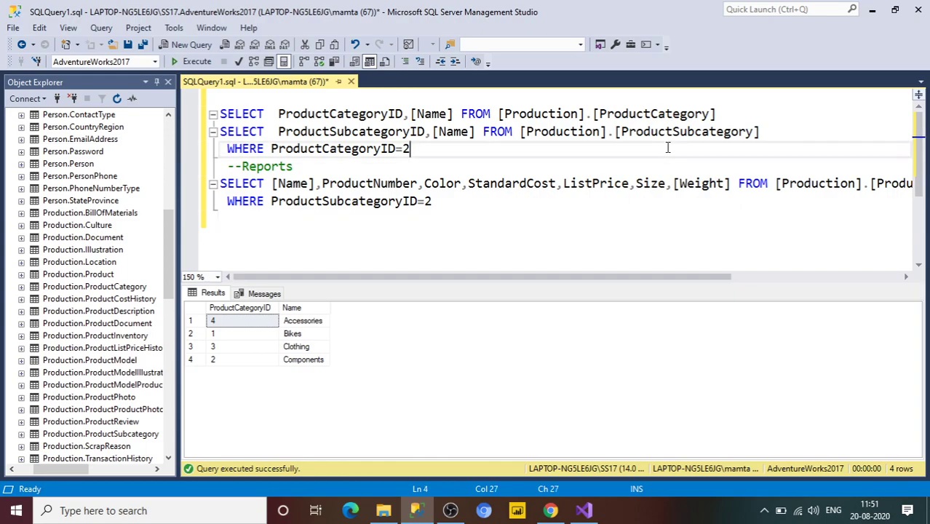
{"action": "left_click", "coordinate": [168, 117]}
{"action": "left_click", "coordinate": [168, 117]}
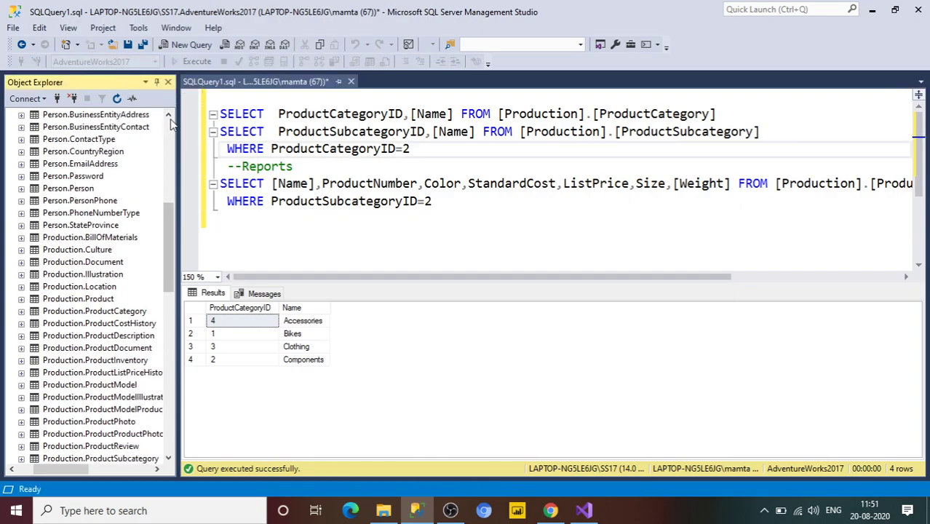
{"action": "left_click", "coordinate": [380, 172]}
{"action": "left_click_drag", "start_coordinate": [716, 113], "coordinate": [219, 114]}
{"action": "left_click", "coordinate": [191, 61]}
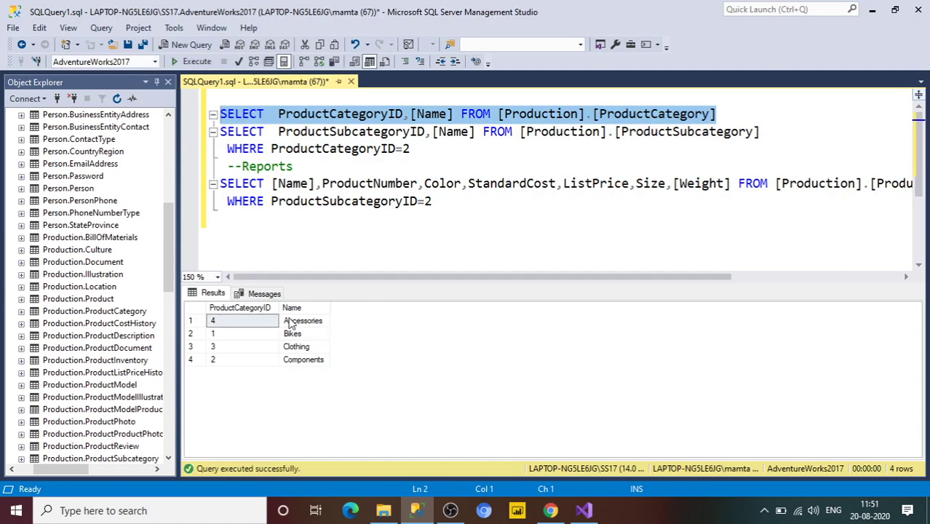
{"action": "left_click", "coordinate": [305, 327]}
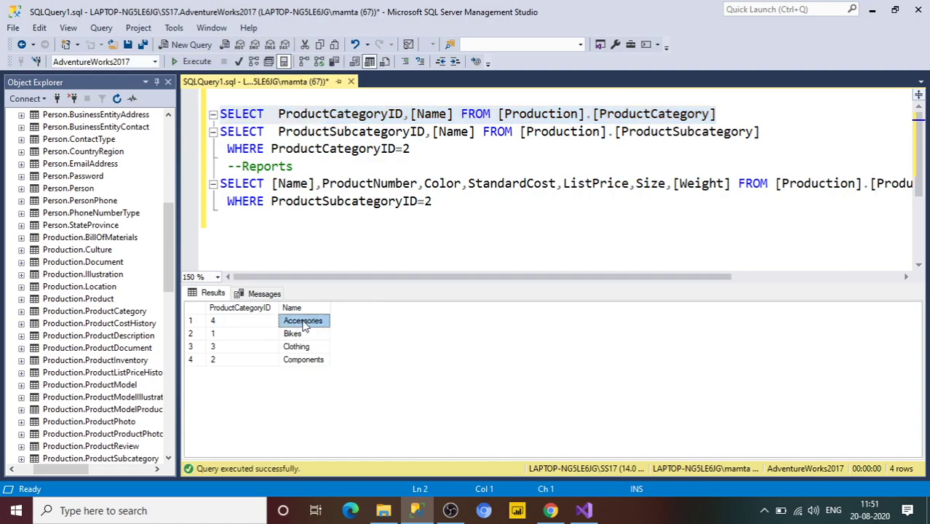
Replace the column list of the ProductCategory query with *, run that query alone and examine the columns it returns
{"action": "left_click_drag", "start_coordinate": [452, 114], "coordinate": [279, 113]}
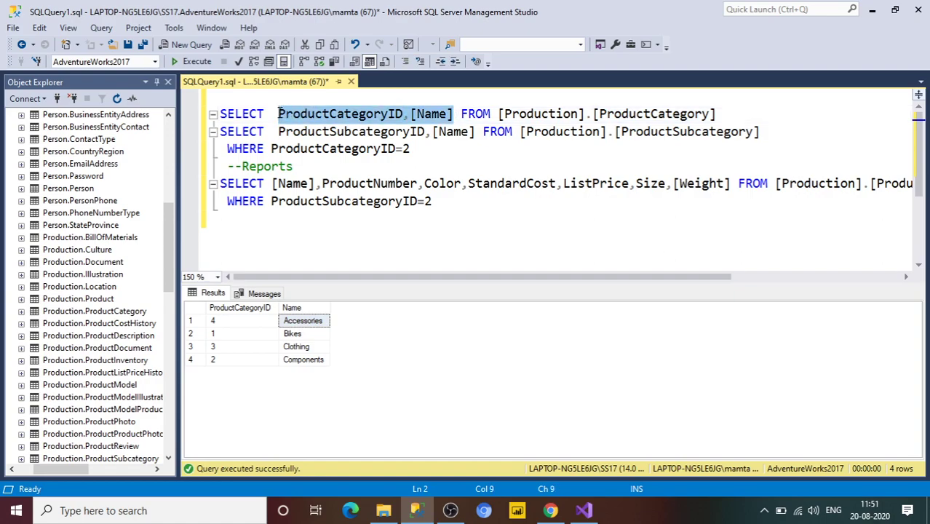
{"action": "type", "text": "*"}
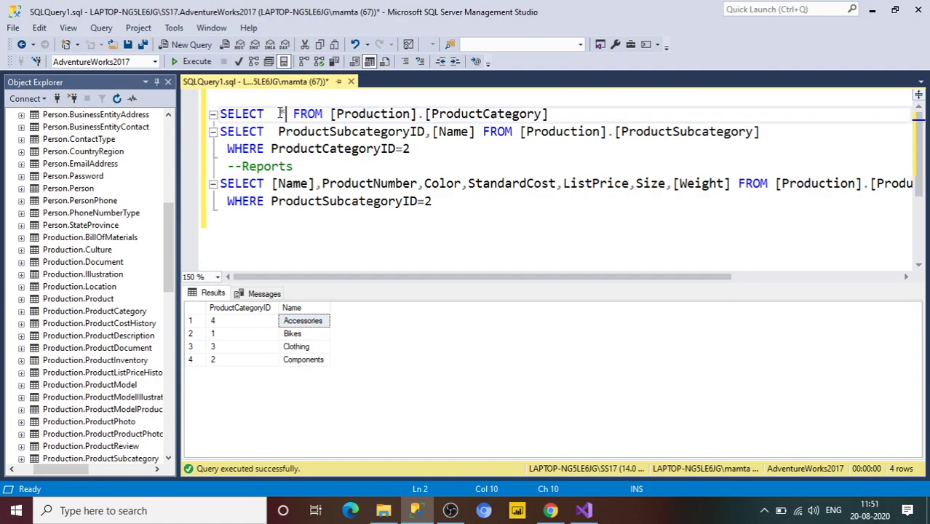
{"action": "left_click", "coordinate": [602, 130]}
{"action": "left_click_drag", "start_coordinate": [595, 117], "coordinate": [291, 93]}
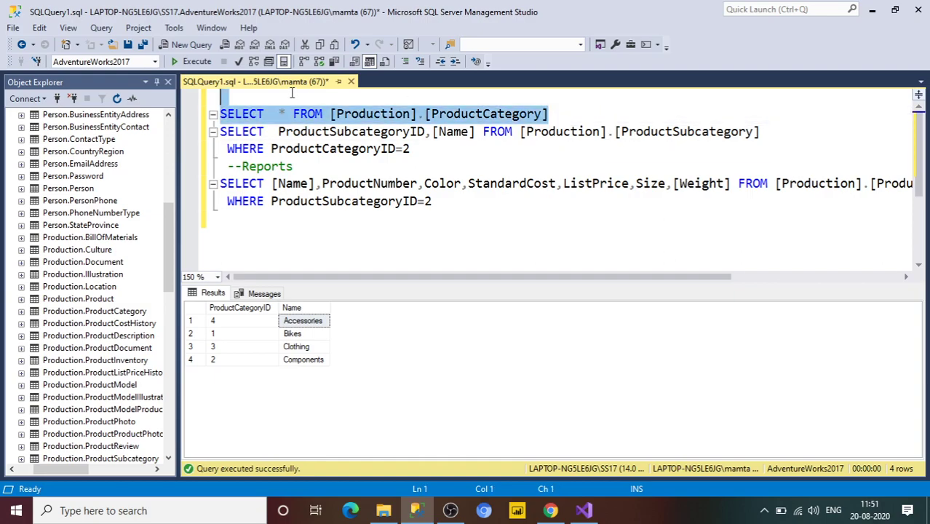
{"action": "left_click", "coordinate": [193, 61]}
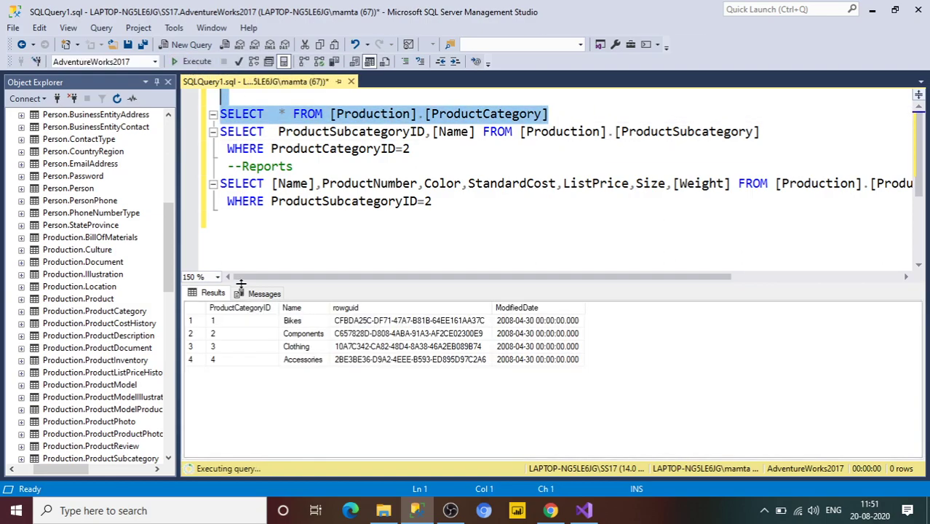
{"action": "left_click", "coordinate": [292, 307]}
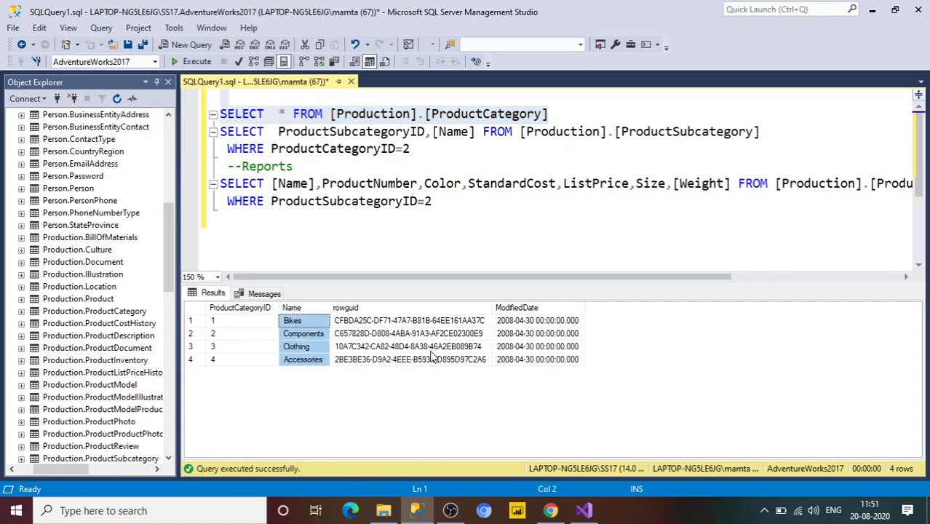
{"action": "left_click", "coordinate": [390, 309]}
{"action": "left_click", "coordinate": [527, 309]}
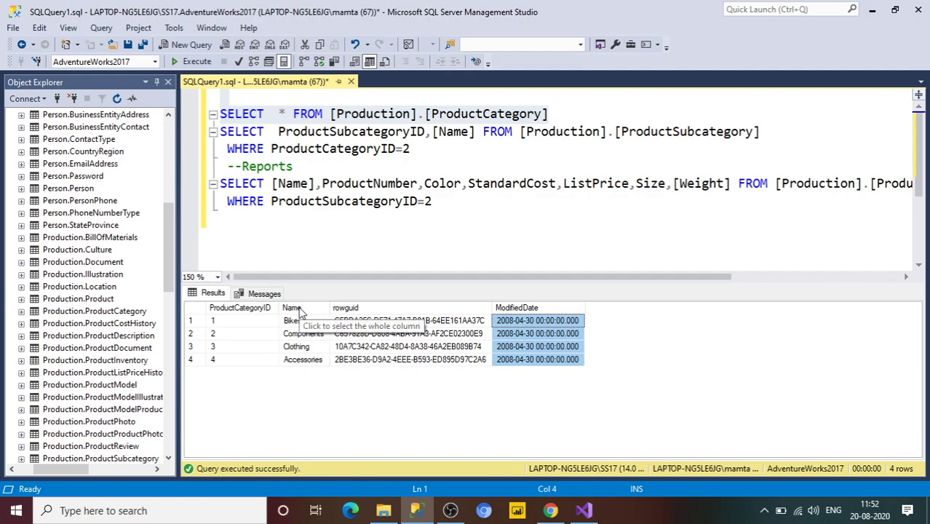
{"action": "left_click", "coordinate": [358, 306]}
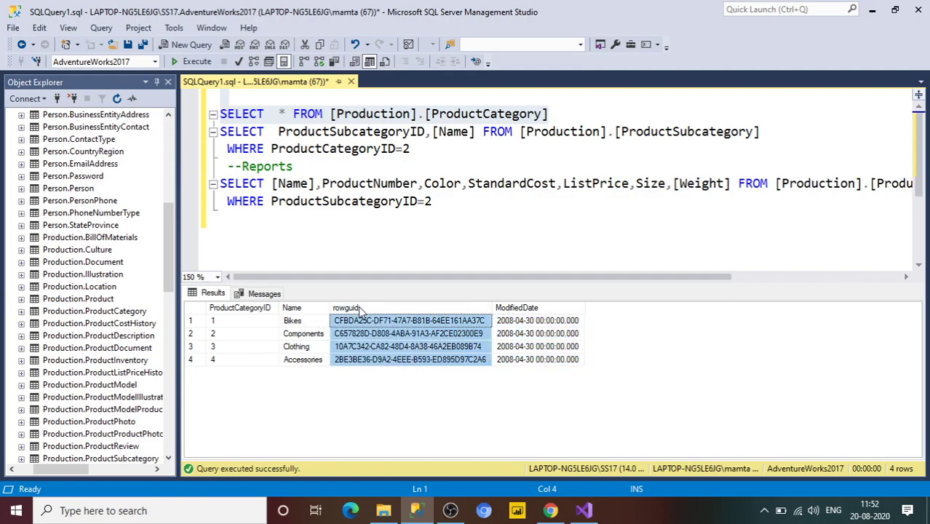
{"action": "left_click", "coordinate": [269, 308]}
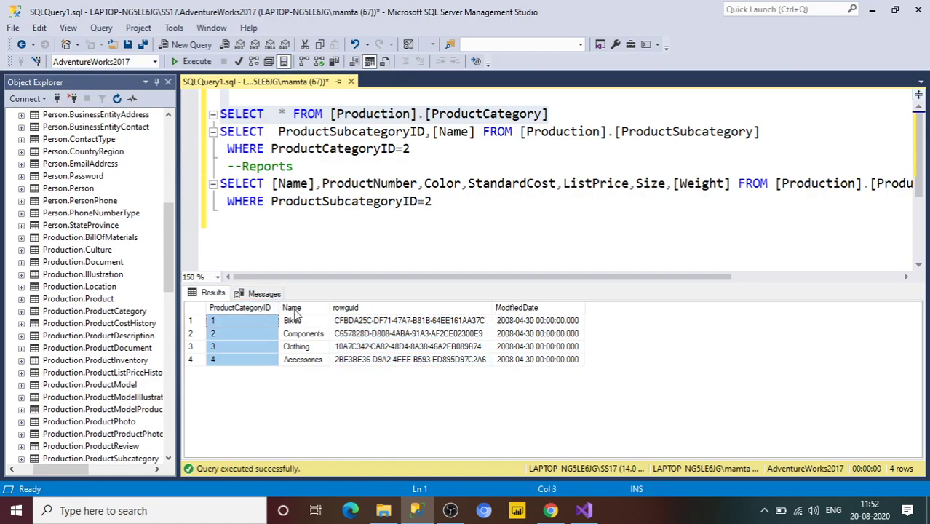
{"action": "left_click", "coordinate": [295, 307]}
Replace the asterisk in the ProductCategory query with the columns ProductCategoryID and Name
{"action": "left_click", "coordinate": [290, 122]}
{"action": "left_click", "coordinate": [290, 123]}
{"action": "key", "text": "BackSpace"}
{"action": "type", "text": "prod"}
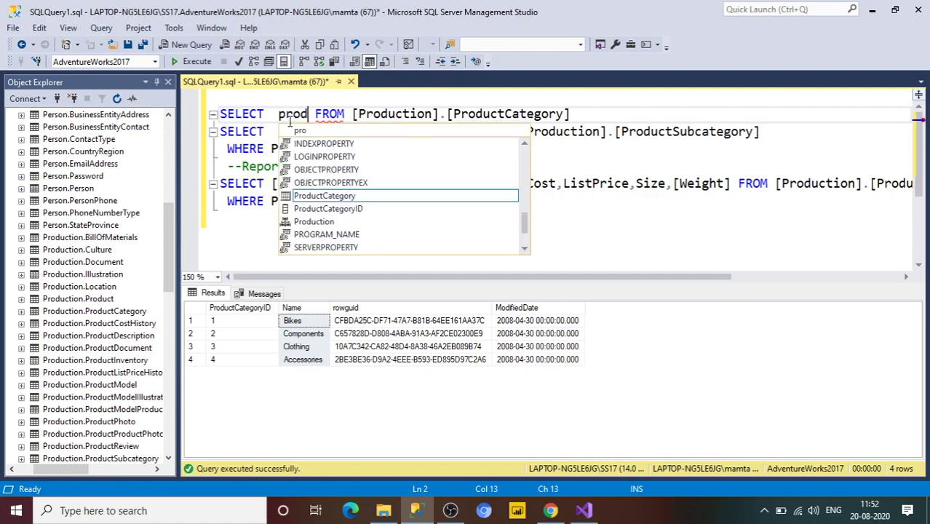
{"action": "key", "text": "Down"}
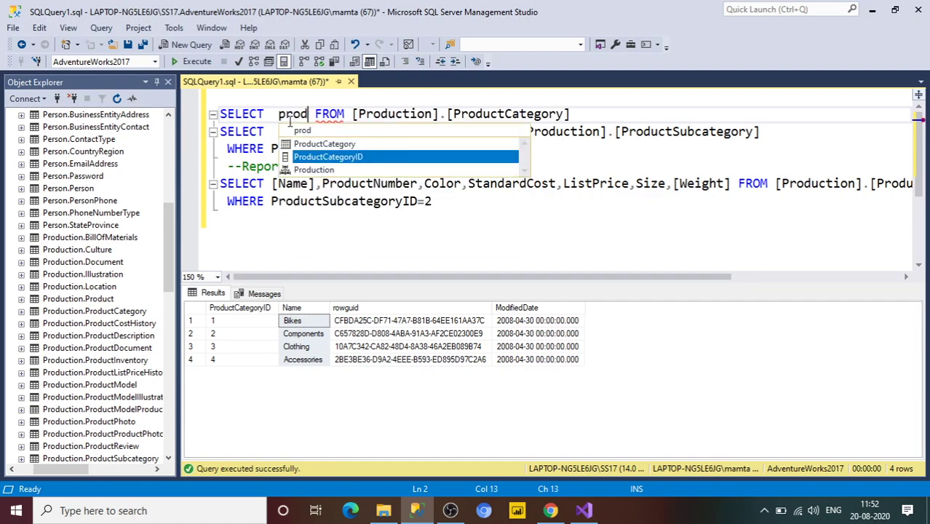
{"action": "key", "text": "Tab"}
{"action": "type", "text": ",n"}
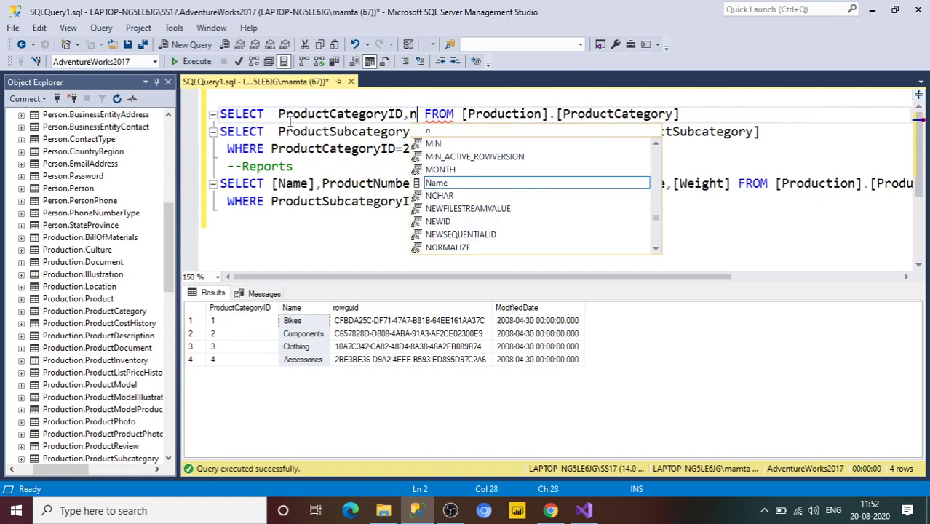
{"action": "key", "text": "Tab"}
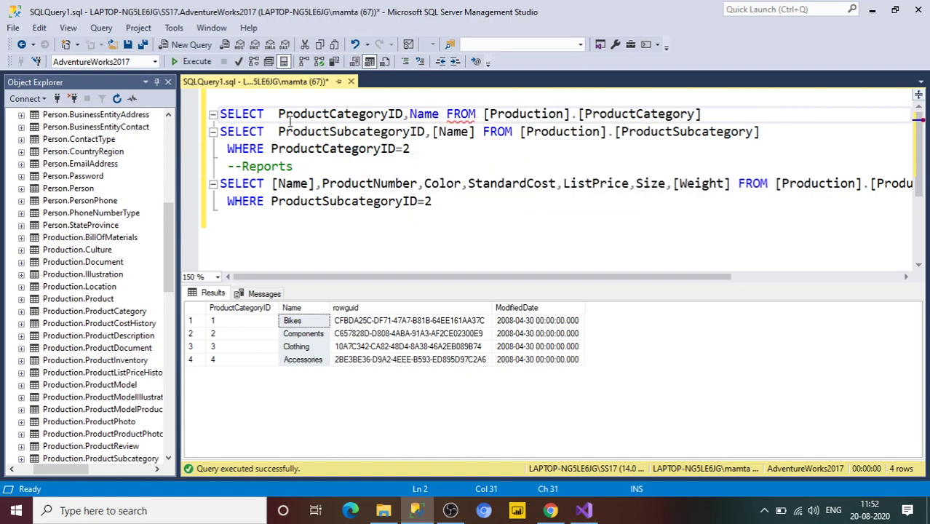
Enclose the Name column of the ProductCategory query in square brackets
{"action": "type", "text": "]"}
{"action": "key", "text": "Left"}
{"action": "key", "text": "Left"}
{"action": "key", "text": "Left"}
{"action": "key", "text": "Left"}
{"action": "key", "text": "Left"}
{"action": "type", "text": "["}
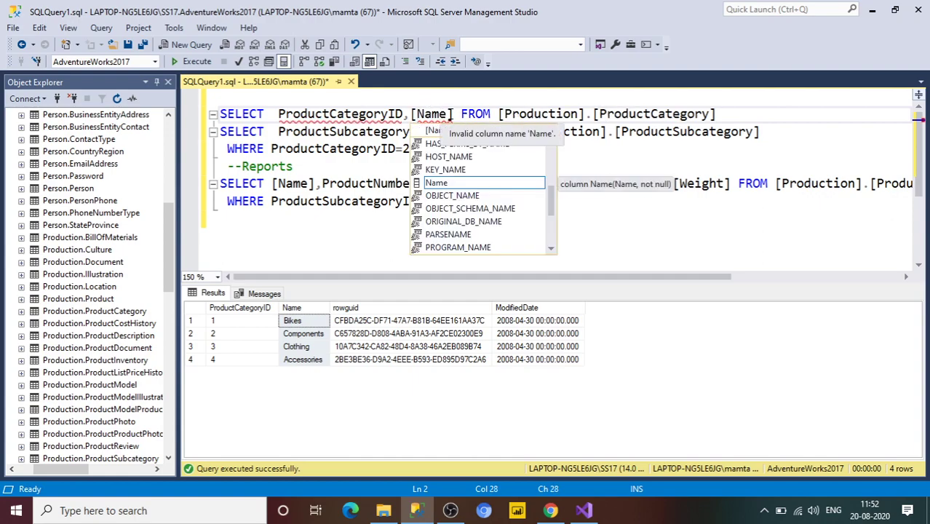
{"action": "left_click", "coordinate": [454, 114]}
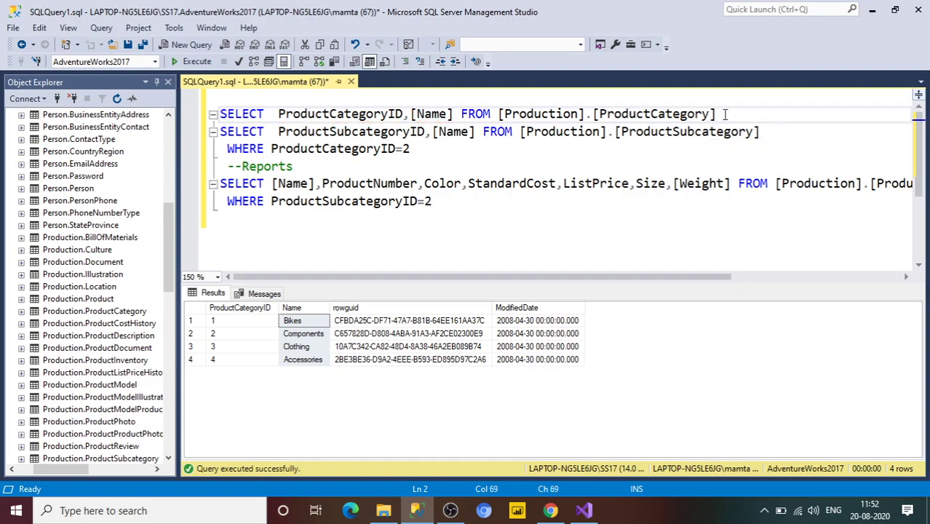
Append the comment --ddlproductcategory to the end of the ProductCategory query line
{"action": "type", "text": "--ddlprodi"}
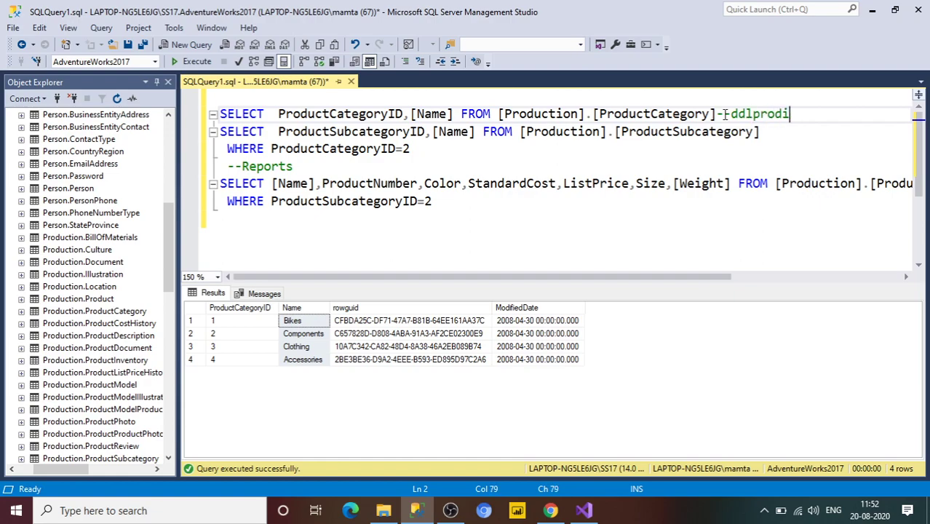
{"action": "type", "text": "uctcataer"}
{"action": "key", "text": "BackSpace"}
{"action": "key", "text": "BackSpace"}
{"action": "type", "text": "egory"}
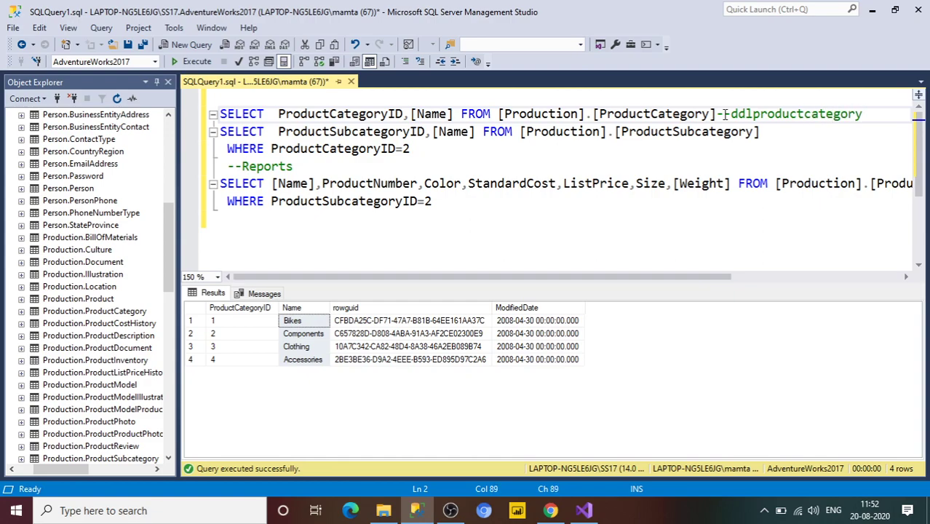
Run only the ProductCategory query, leaving out its trailing comment
{"action": "left_click", "coordinate": [372, 115]}
{"action": "left_click_drag", "start_coordinate": [715, 114], "coordinate": [216, 115]}
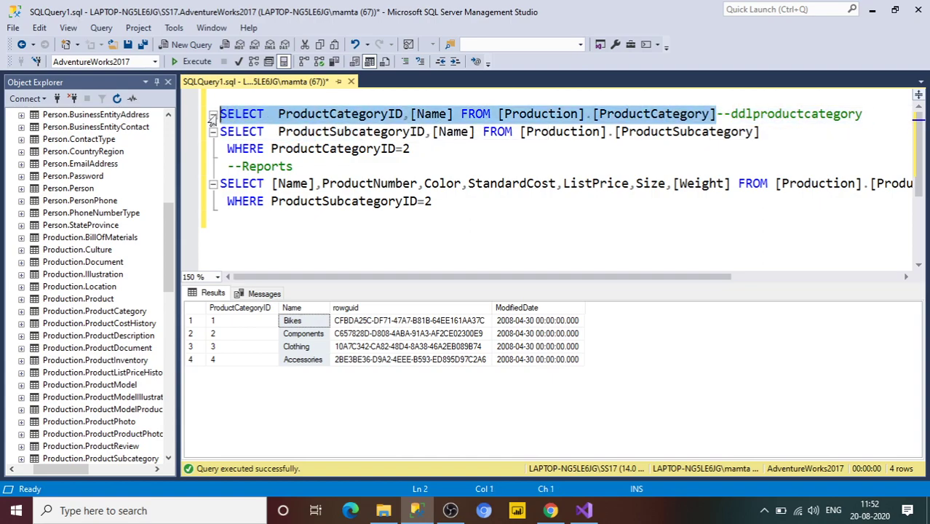
{"action": "left_click", "coordinate": [191, 62]}
{"action": "left_click", "coordinate": [387, 182]}
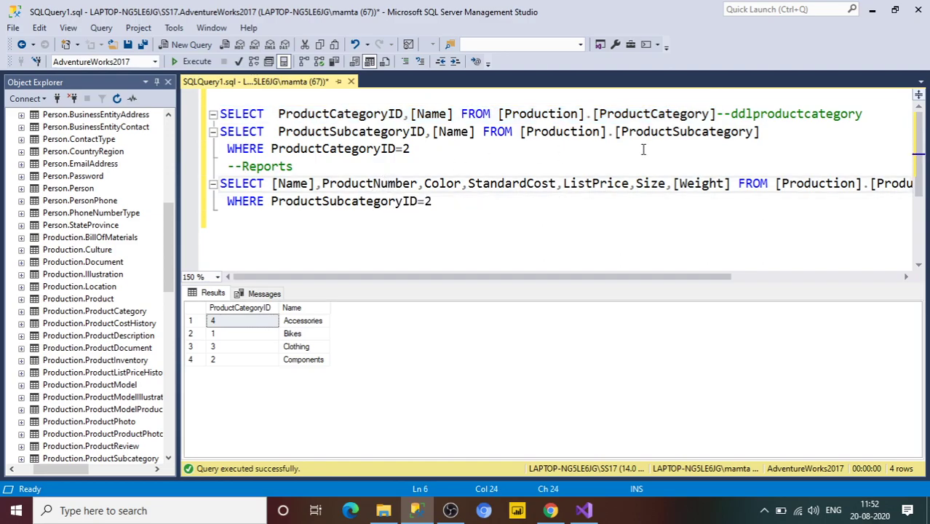
Run the query on Production.ProductSubcategory without its WHERE condition to view all subcategory IDs and names
{"action": "double_click", "coordinate": [666, 116]}
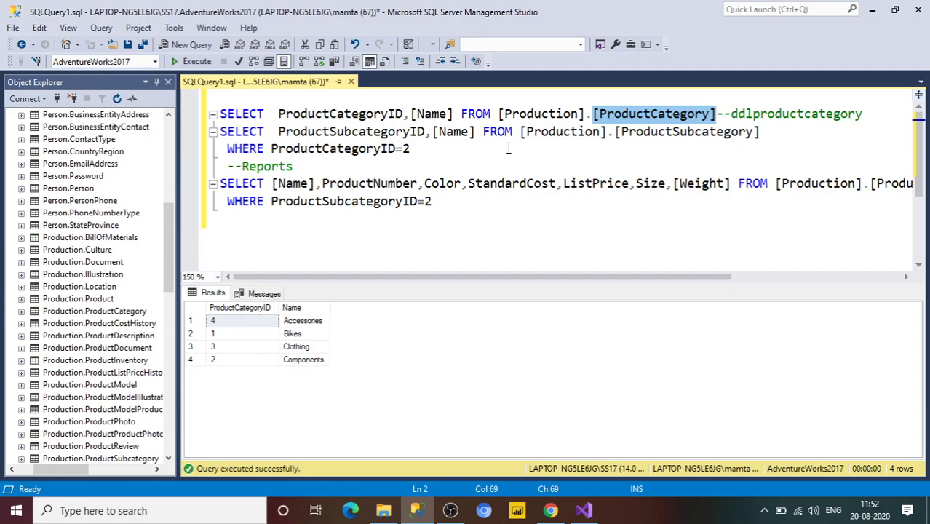
{"action": "double_click", "coordinate": [742, 131]}
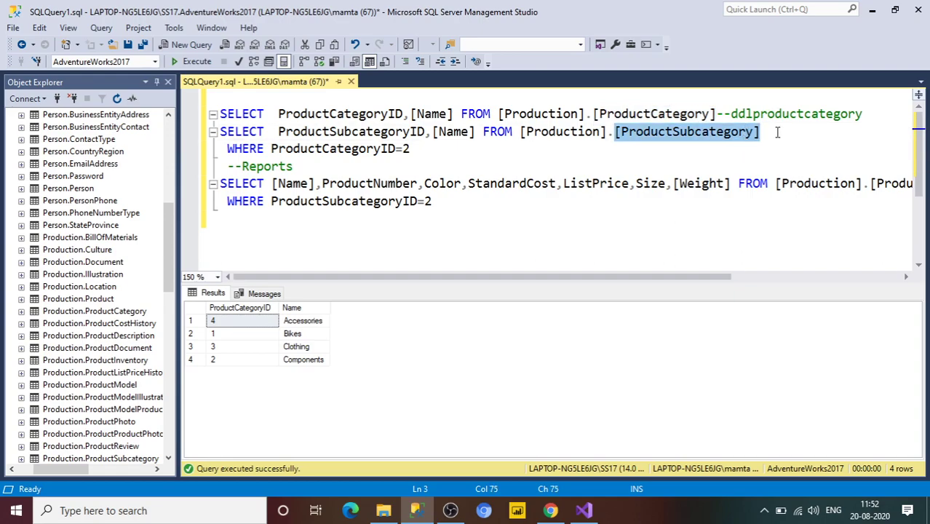
{"action": "left_click", "coordinate": [778, 132]}
{"action": "left_click_drag", "start_coordinate": [777, 132], "coordinate": [220, 132]}
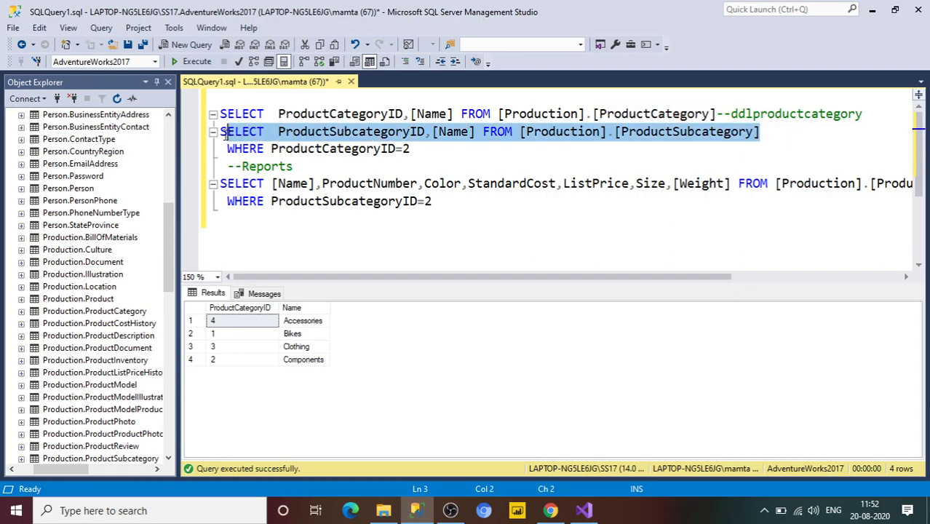
{"action": "left_click", "coordinate": [195, 62]}
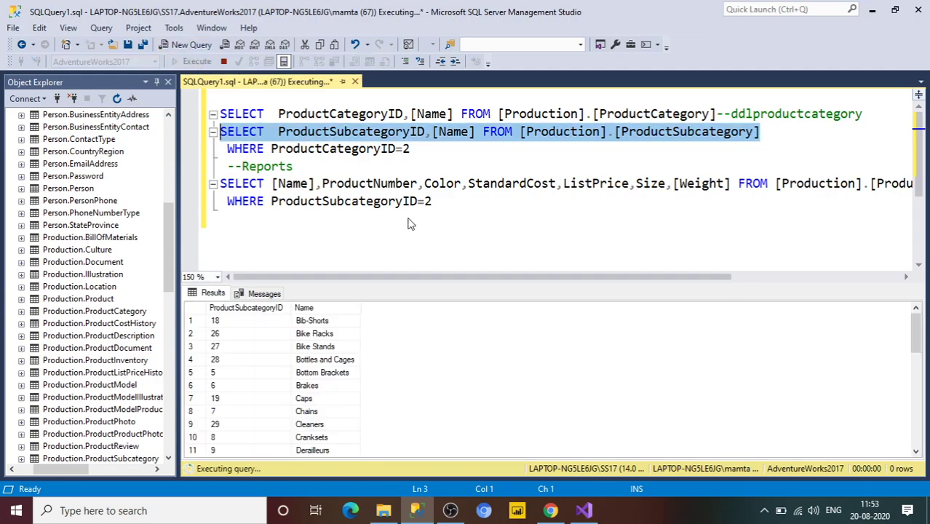
{"action": "left_click", "coordinate": [276, 326]}
{"action": "left_click", "coordinate": [344, 207]}
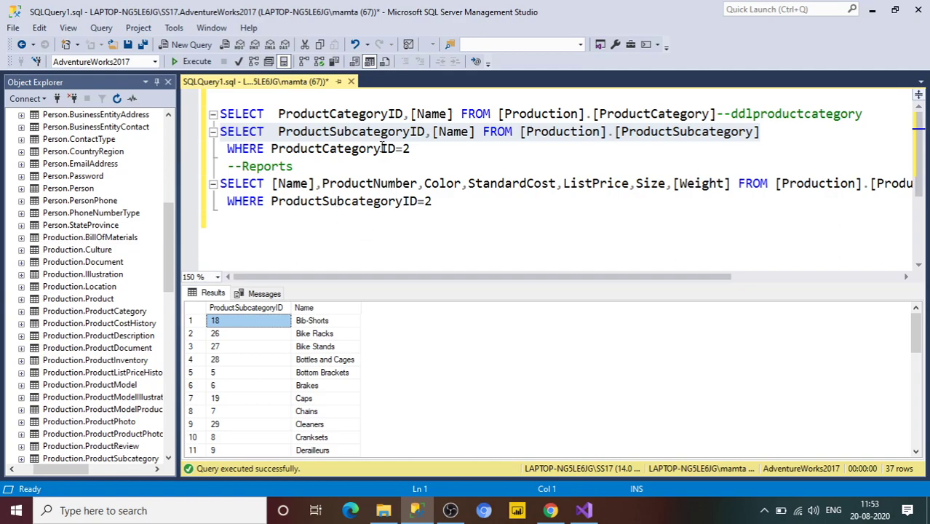
Make the ProductSubcategory query select all columns with * and set its ProductCategoryID filter to 1
{"action": "left_click_drag", "start_coordinate": [473, 131], "coordinate": [280, 141]}
{"action": "type", "text": "*"}
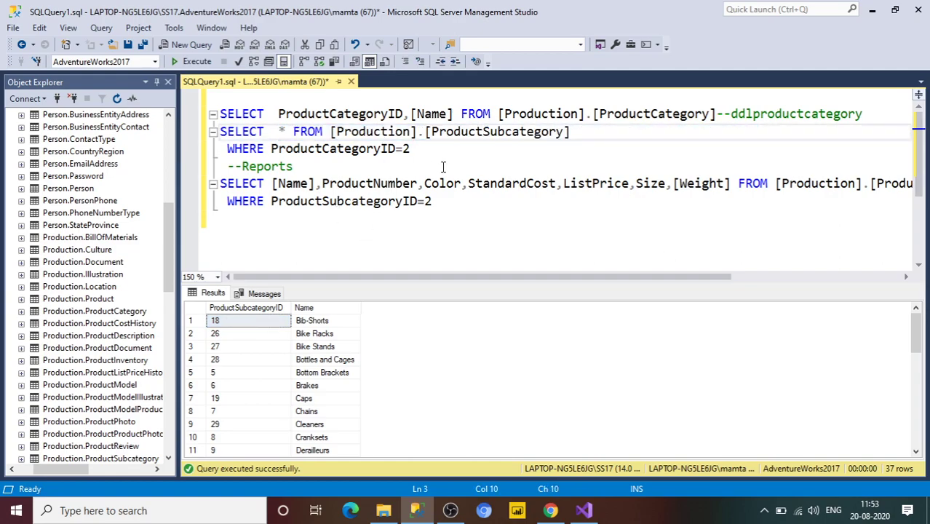
{"action": "left_click", "coordinate": [420, 148]}
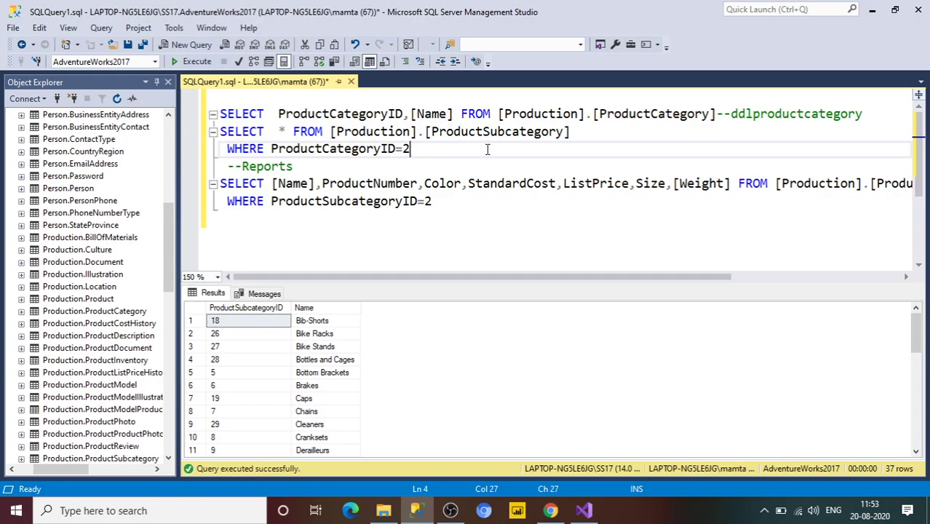
{"action": "double_click", "coordinate": [372, 151]}
{"action": "left_click", "coordinate": [416, 149]}
{"action": "key", "text": "BackSpace"}
{"action": "type", "text": "1"}
Run only the ProductCategory query without its comment and examine the row for category ID 1
{"action": "left_click_drag", "start_coordinate": [715, 114], "coordinate": [220, 113]}
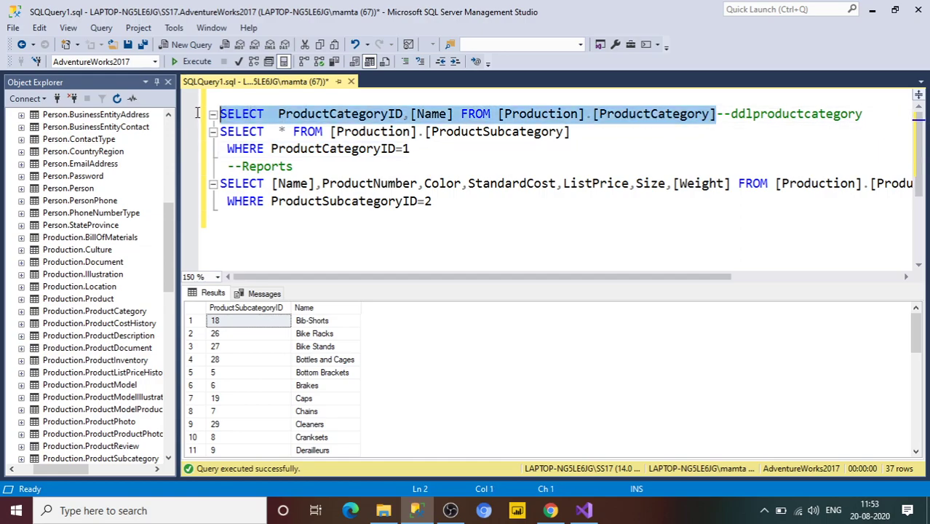
{"action": "left_click", "coordinate": [193, 61]}
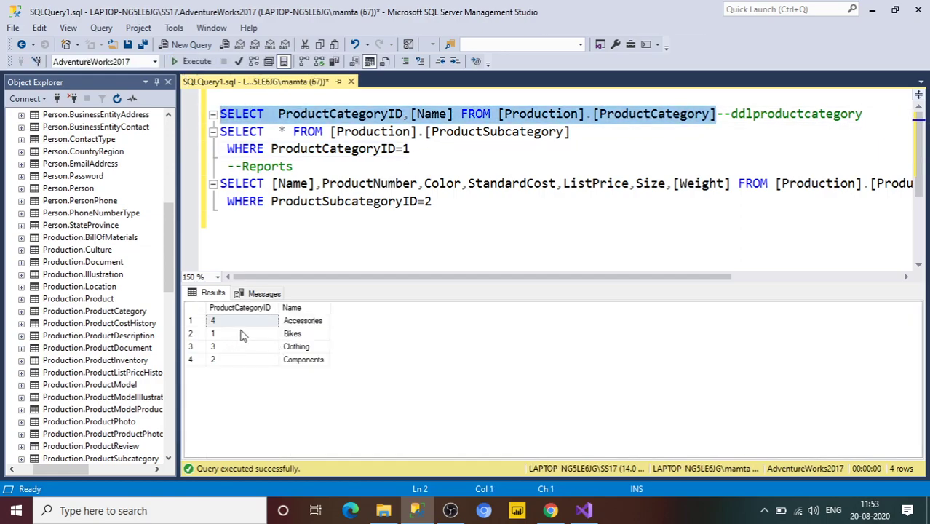
{"action": "left_click", "coordinate": [240, 333]}
{"action": "left_click", "coordinate": [201, 334]}
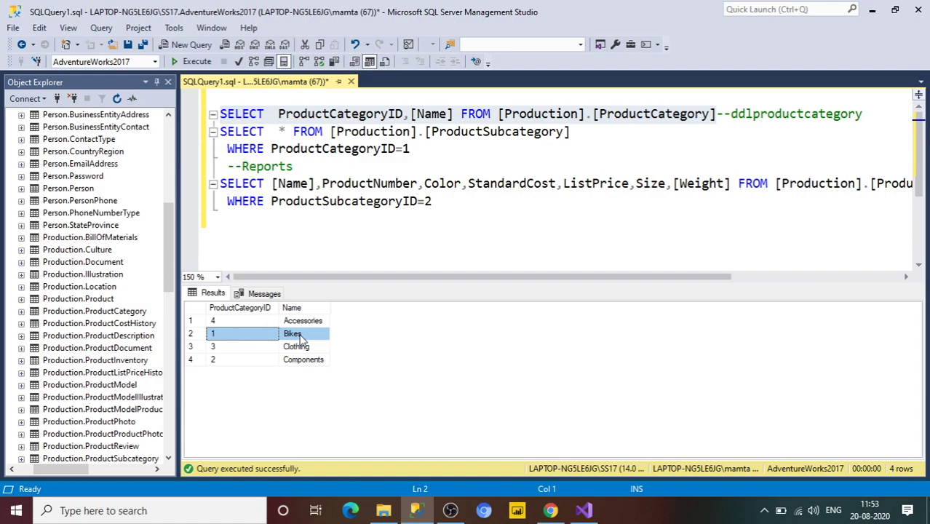
Run the ProductSubcategory query together with its WHERE condition and examine the subcategory names it returns
{"action": "left_click", "coordinate": [459, 151]}
{"action": "left_click_drag", "start_coordinate": [460, 153], "coordinate": [218, 131]}
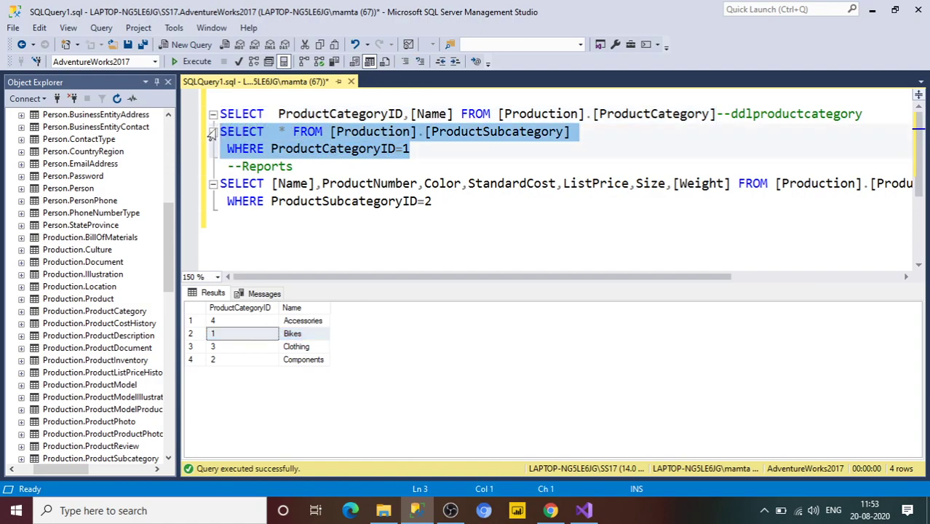
{"action": "left_click", "coordinate": [194, 62]}
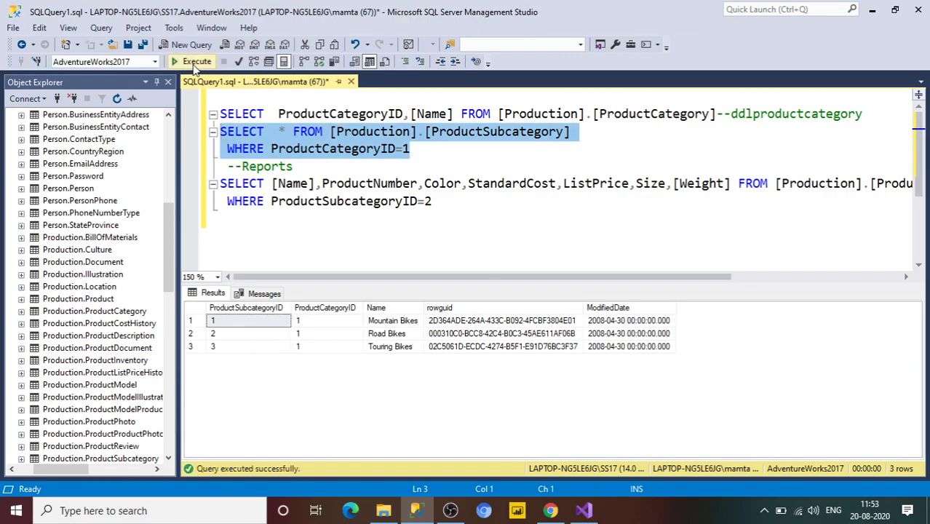
{"action": "left_click", "coordinate": [400, 152]}
{"action": "left_click", "coordinate": [411, 323]}
{"action": "left_click", "coordinate": [412, 335]}
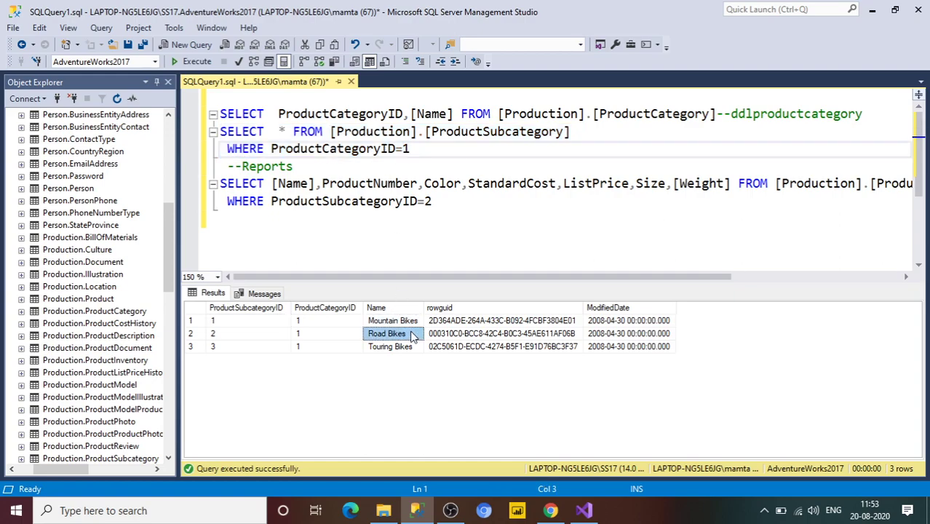
{"action": "left_click", "coordinate": [414, 347]}
{"action": "left_click", "coordinate": [404, 324]}
{"action": "left_click", "coordinate": [406, 335]}
{"action": "left_click", "coordinate": [411, 348]}
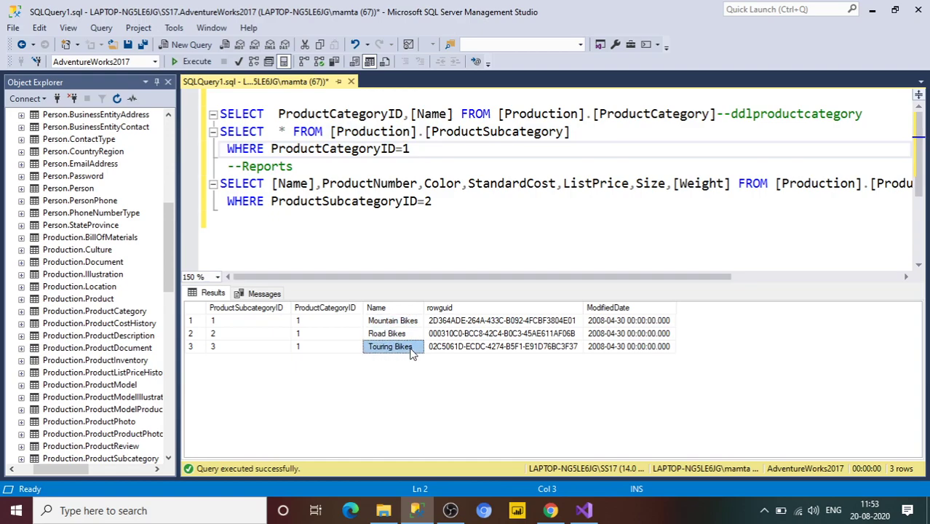
Append the comment --ddlProductSunCategory after the ProductCategoryID condition of the subcategory query
{"action": "left_click", "coordinate": [445, 148]}
{"action": "type", "text": "--ddl"}
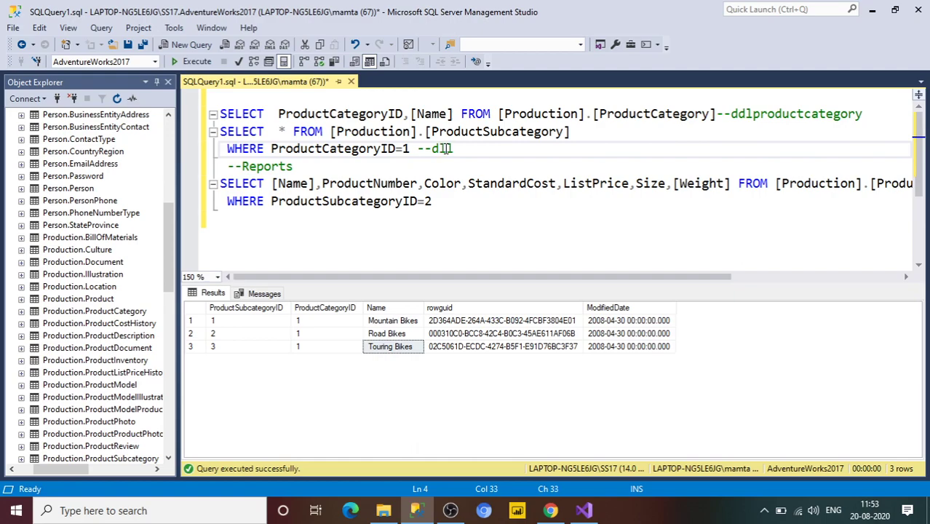
{"action": "key", "text": "BackSpace"}
{"action": "type", "text": "dl"}
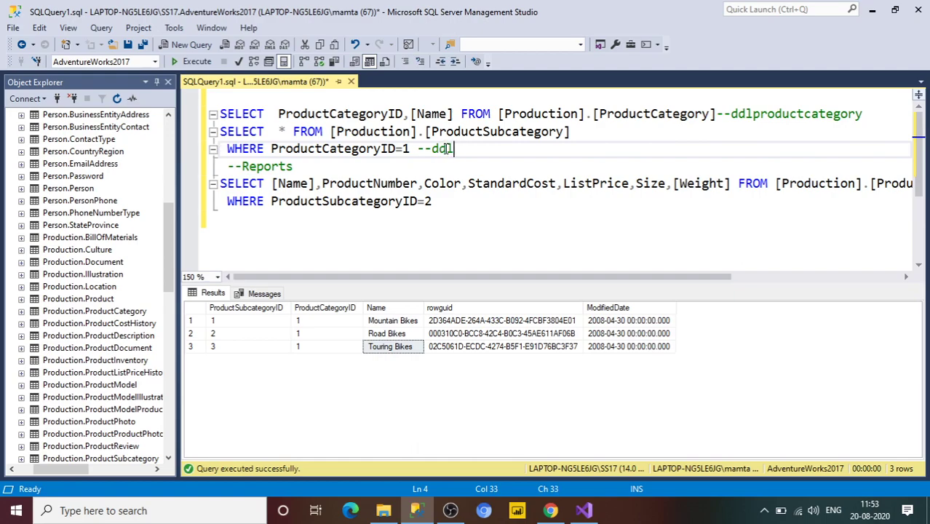
{"action": "type", "text": "Product"}
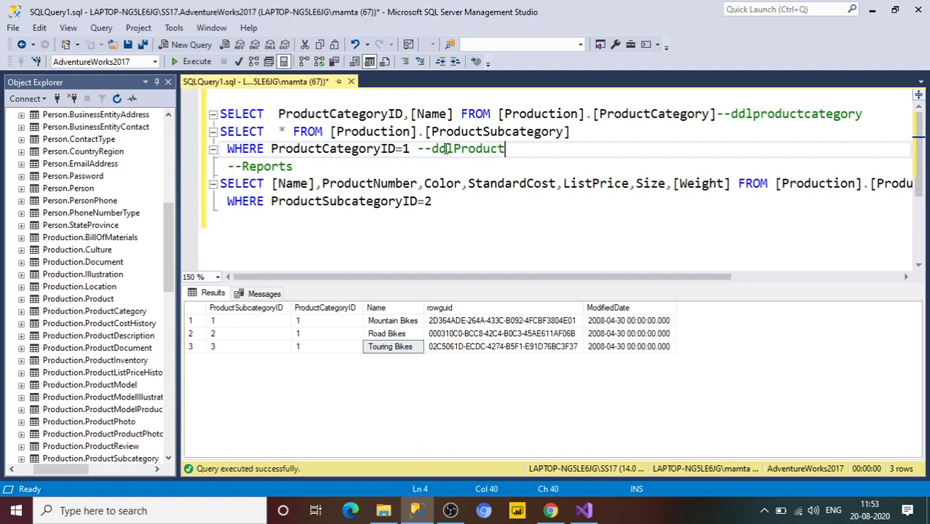
{"action": "type", "text": "S"}
{"action": "type", "text": "unC"}
{"action": "type", "text": "ateg"}
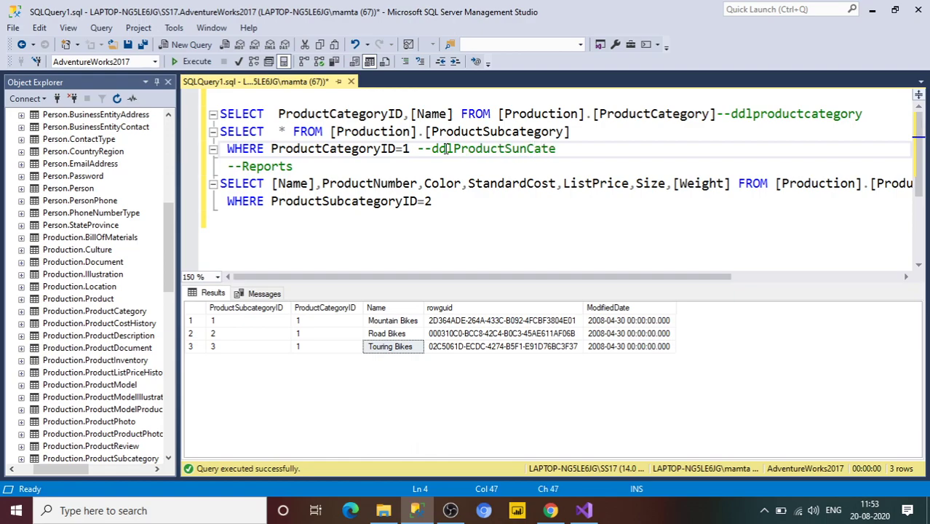
{"action": "type", "text": "ory"}
Examine how the ProductCategoryID condition ties the ProductSubcategory query to the ProductCategory table
{"action": "left_click_drag", "start_coordinate": [410, 148], "coordinate": [271, 148]}
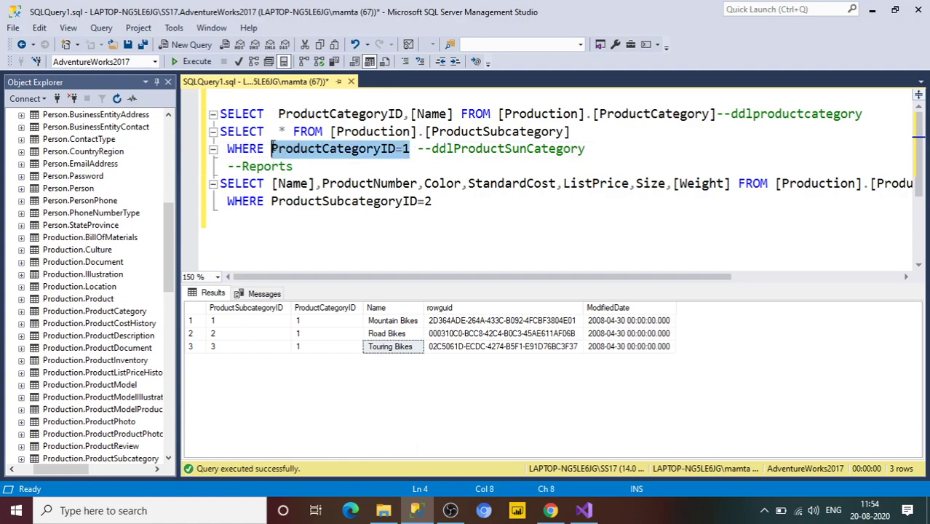
{"action": "left_click", "coordinate": [322, 150]}
{"action": "left_click", "coordinate": [451, 132]}
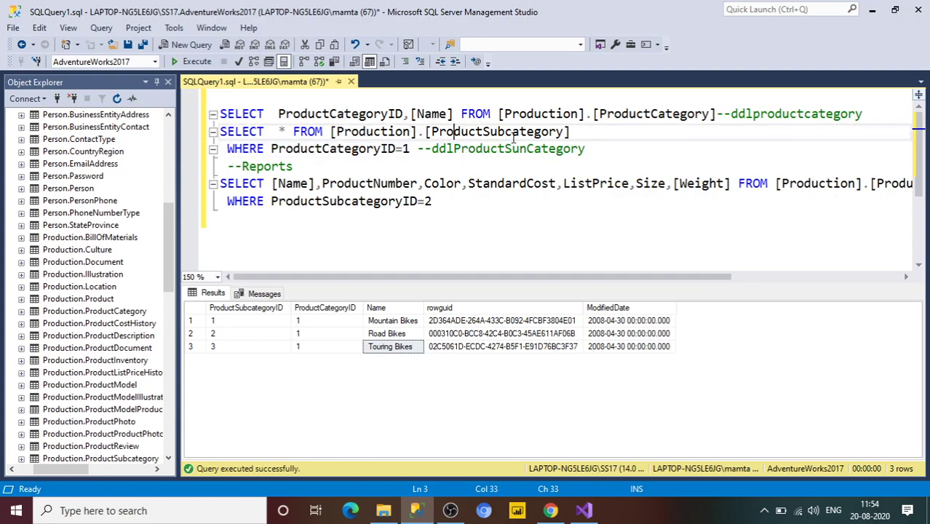
{"action": "left_click", "coordinate": [372, 148]}
{"action": "double_click", "coordinate": [373, 148]}
{"action": "left_click", "coordinate": [535, 133]}
{"action": "left_click_drag", "start_coordinate": [432, 134], "coordinate": [565, 134]}
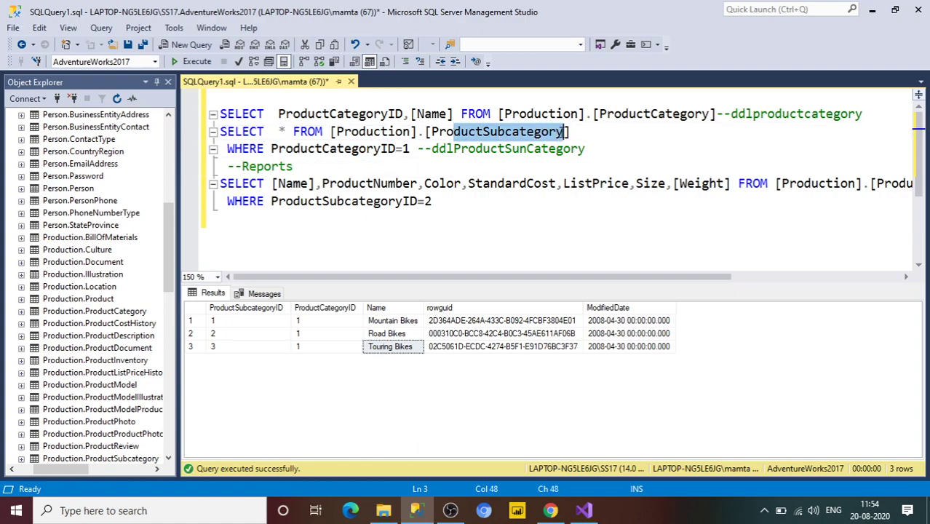
{"action": "left_click", "coordinate": [482, 149]}
{"action": "left_click", "coordinate": [521, 148]}
{"action": "left_click", "coordinate": [369, 148]}
{"action": "double_click", "coordinate": [369, 148]}
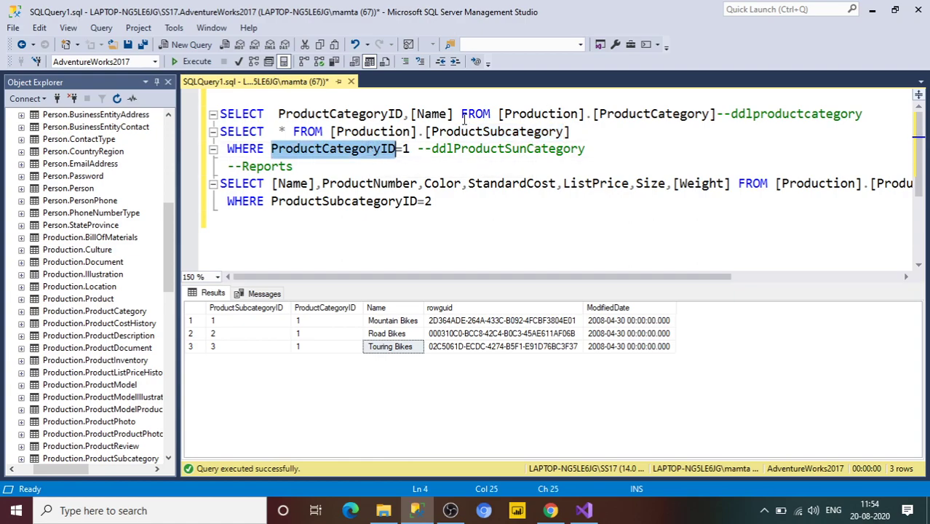
{"action": "left_click_drag", "start_coordinate": [593, 113], "coordinate": [716, 113]}
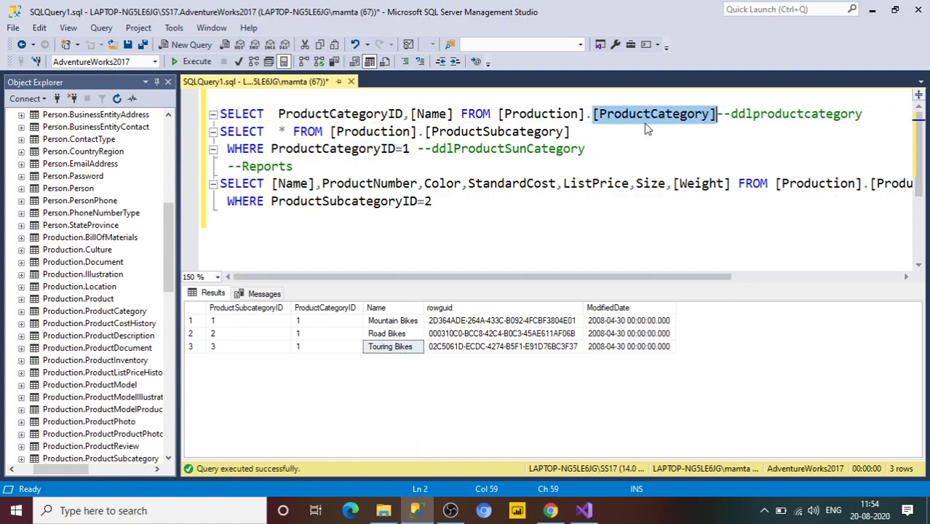
{"action": "left_click", "coordinate": [589, 149]}
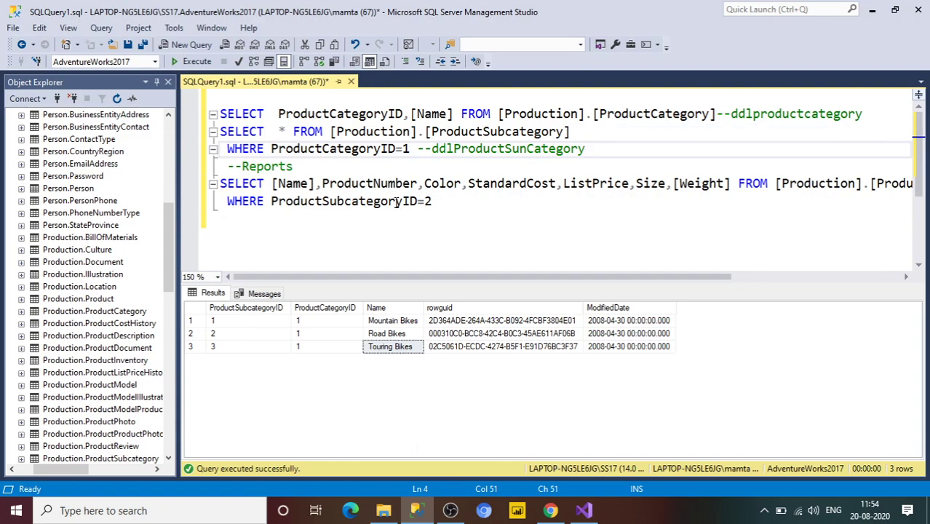
Break the Reports query after FROM so that [Production].[Product] stands on its own line
{"action": "left_click", "coordinate": [775, 185]}
{"action": "key", "text": "Return"}
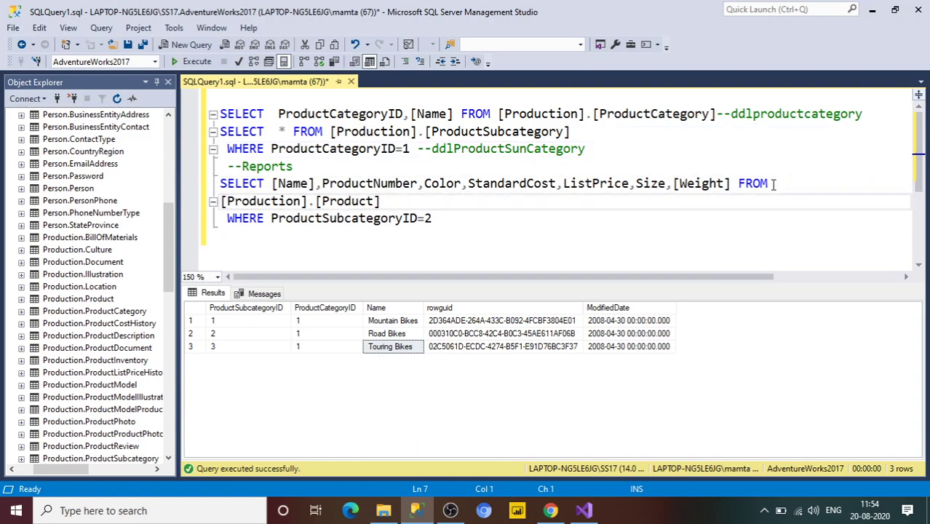
{"action": "double_click", "coordinate": [354, 202]}
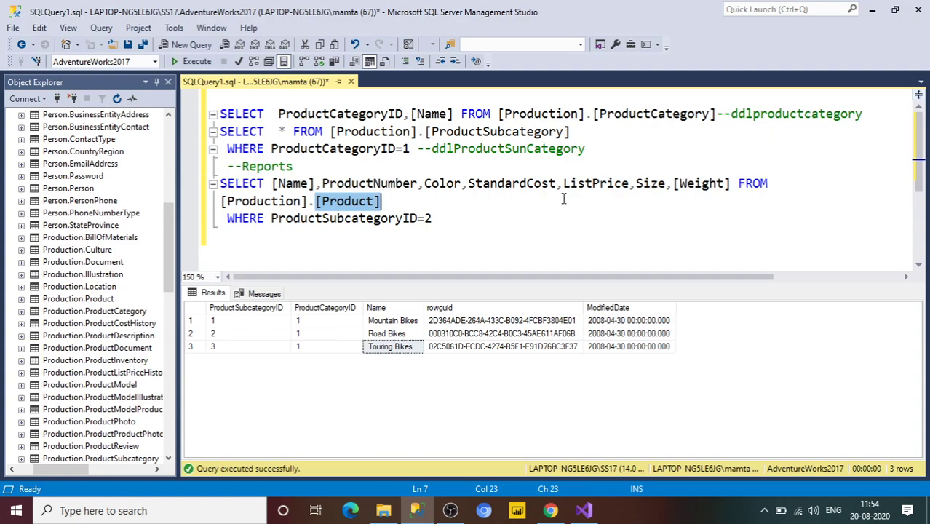
{"action": "left_click", "coordinate": [765, 513]}
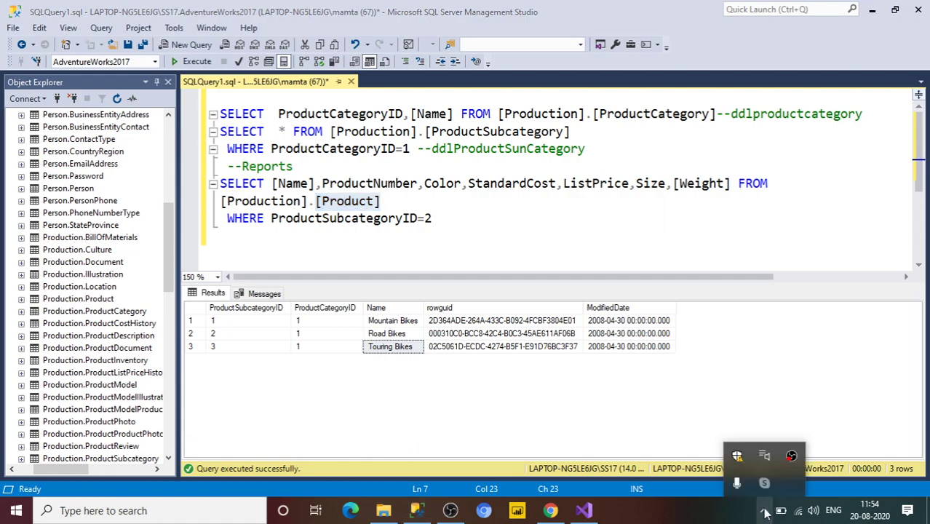
{"action": "left_click", "coordinate": [761, 224]}
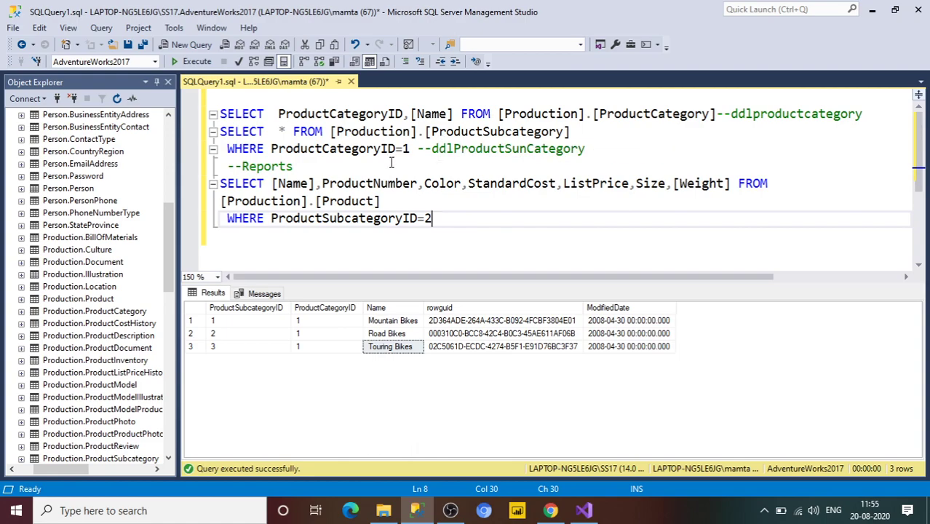
Set the ProductSubcategoryID filter of the Reports query to 1
{"action": "left_click", "coordinate": [411, 148]}
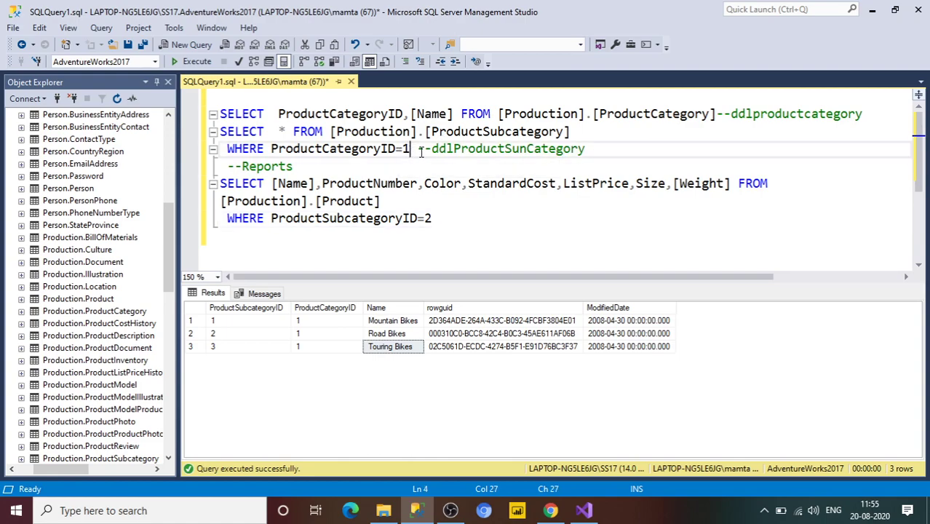
{"action": "left_click", "coordinate": [436, 208]}
{"action": "left_click", "coordinate": [434, 218]}
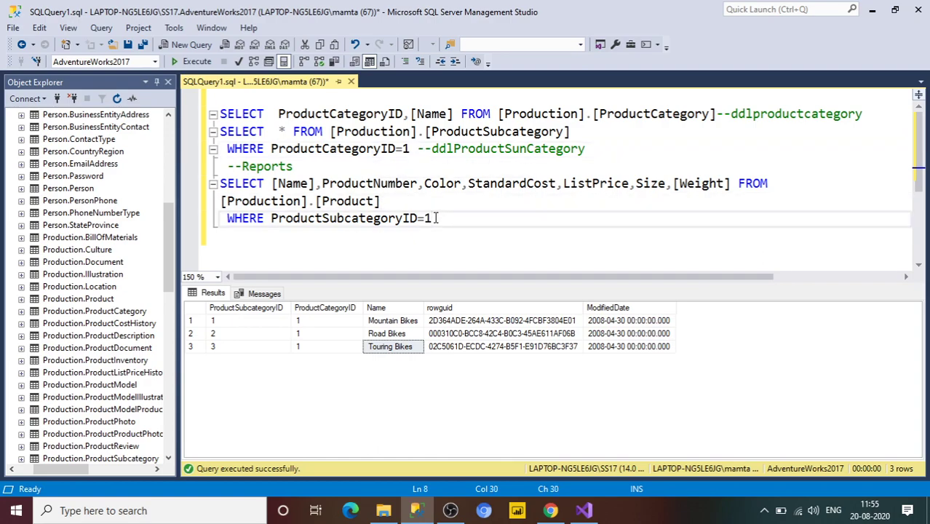
Run only the Reports query on Production.Product and examine the names, product numbers and colors returned
{"action": "left_click_drag", "start_coordinate": [434, 218], "coordinate": [221, 185]}
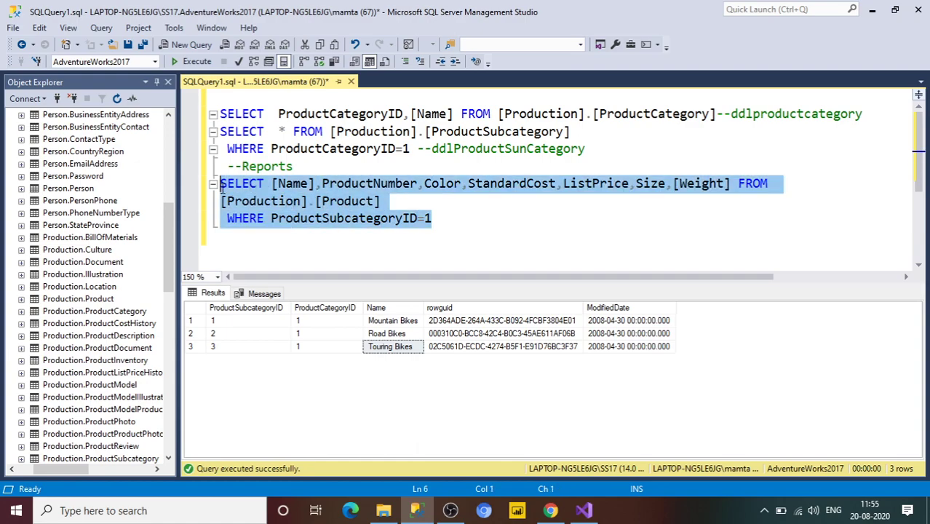
{"action": "left_click", "coordinate": [195, 62]}
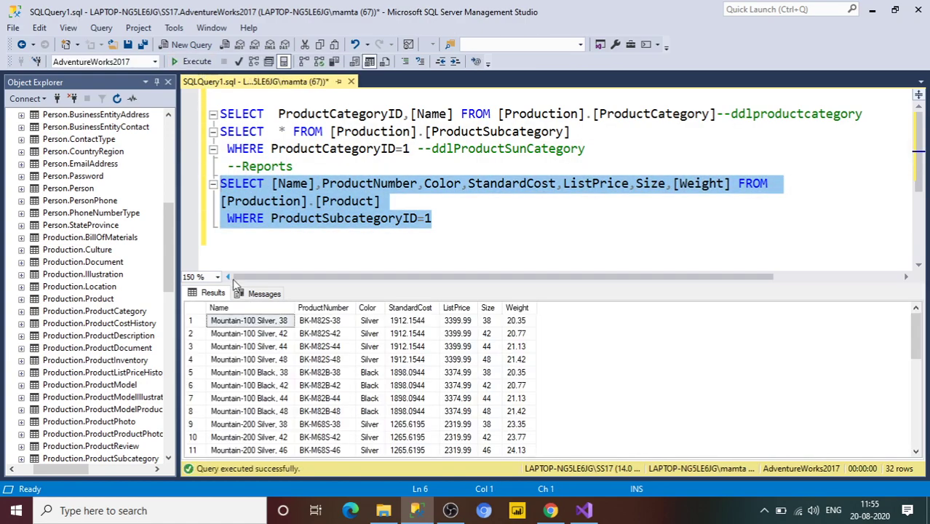
{"action": "left_click", "coordinate": [261, 324]}
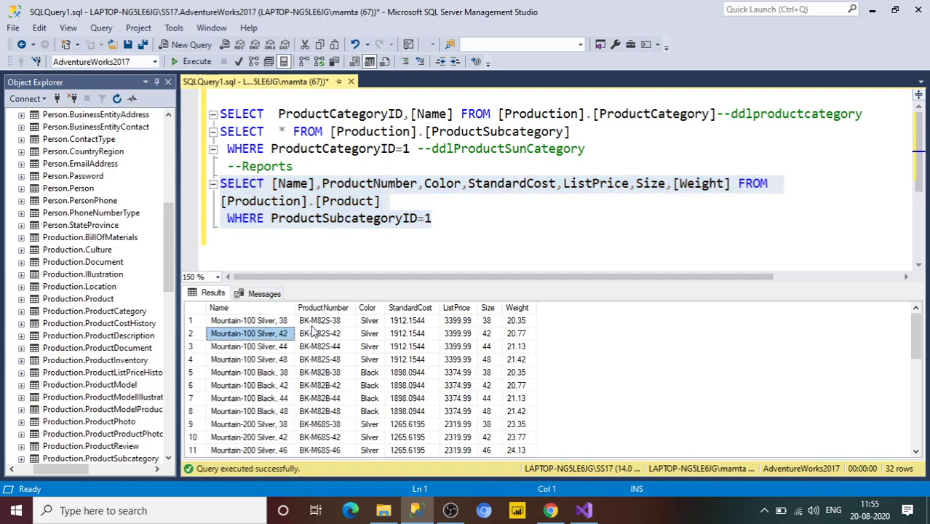
{"action": "left_click", "coordinate": [317, 324]}
{"action": "left_click", "coordinate": [320, 334]}
{"action": "left_click", "coordinate": [324, 358]}
{"action": "left_click", "coordinate": [331, 385]}
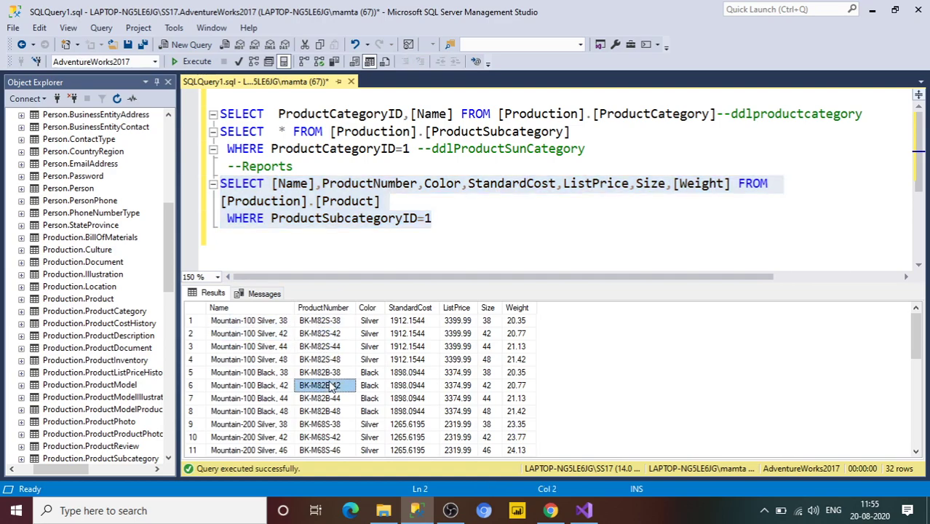
{"action": "left_click", "coordinate": [333, 424]}
{"action": "left_click", "coordinate": [254, 439]}
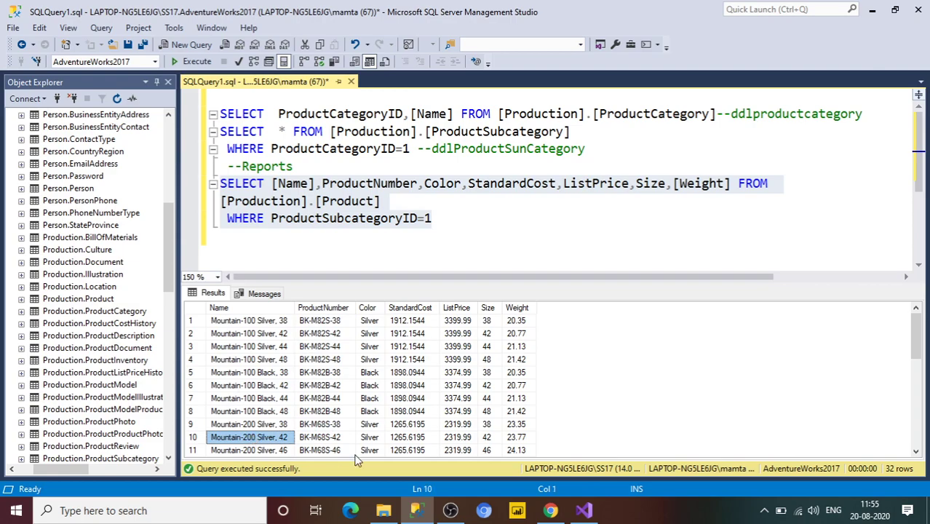
{"action": "left_click", "coordinate": [375, 389]}
{"action": "mouse_move", "coordinate": [921, 349]}
{"action": "left_mouse_down"}
{"action": "mouse_move", "coordinate": [926, 435]}
{"action": "mouse_move", "coordinate": [924, 349]}
{"action": "left_mouse_up"}
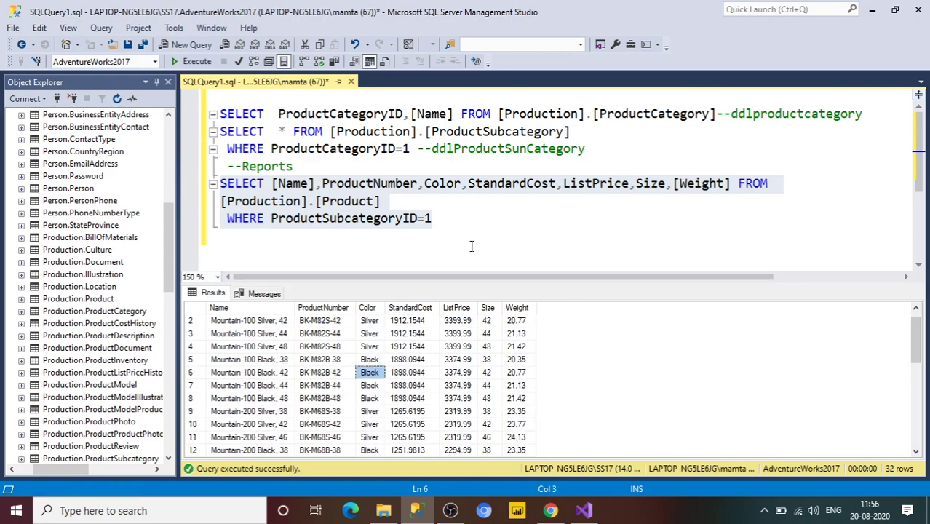
Append the comment --DS_report after the ProductSubcategoryID condition of the Reports query
{"action": "left_click", "coordinate": [450, 219]}
{"action": "type", "text": "--Ds_report"}
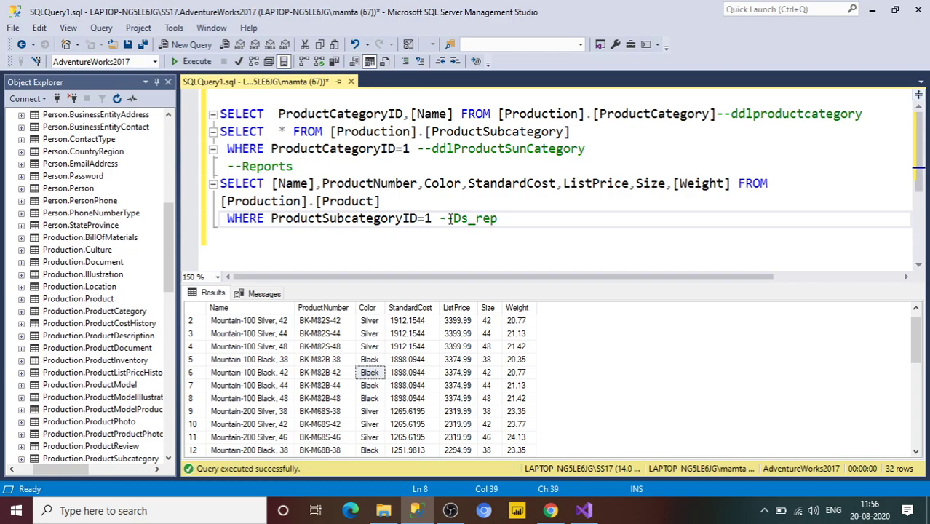
{"action": "left_click", "coordinate": [463, 218]}
{"action": "key", "text": "Right"}
{"action": "left_click_drag", "start_coordinate": [413, 149], "coordinate": [220, 150]}
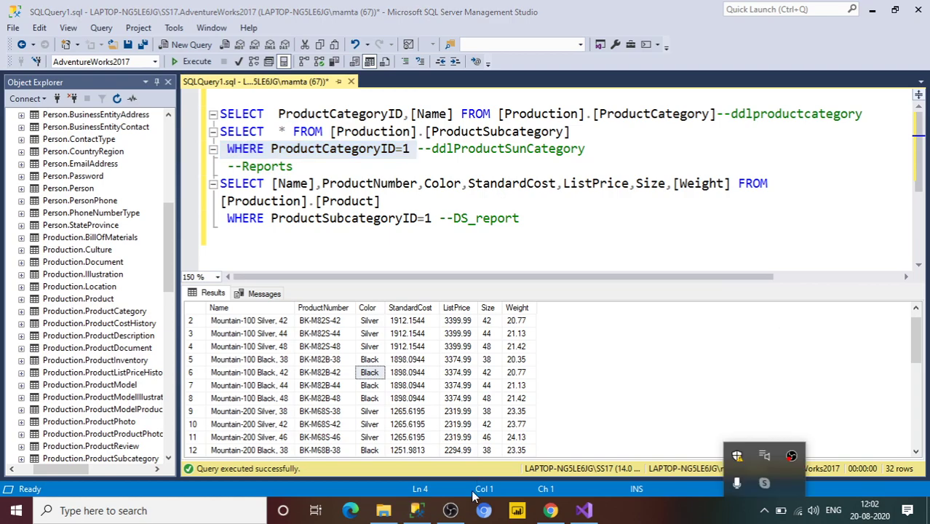
Switch to Visual Studio and start an embedded report data source named DSource with the type Microsoft SQL Server
{"action": "left_click", "coordinate": [584, 511]}
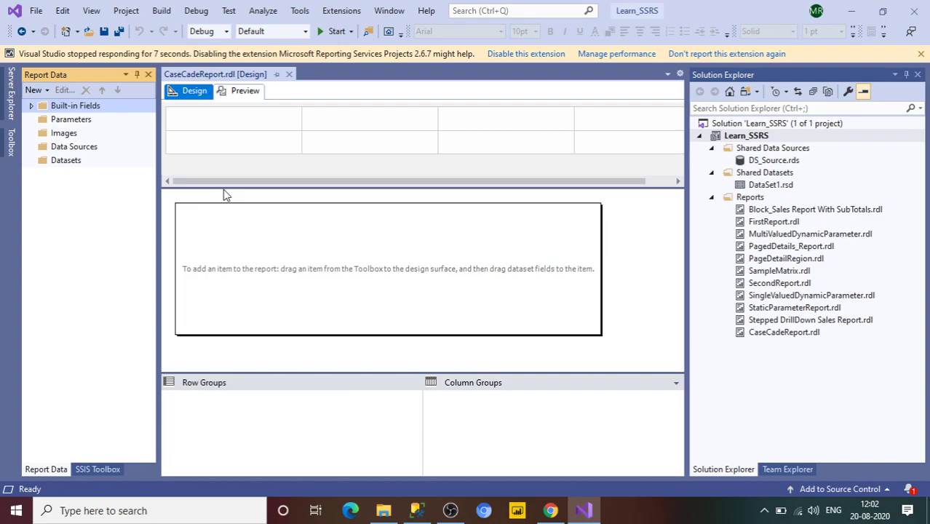
{"action": "left_click", "coordinate": [73, 152]}
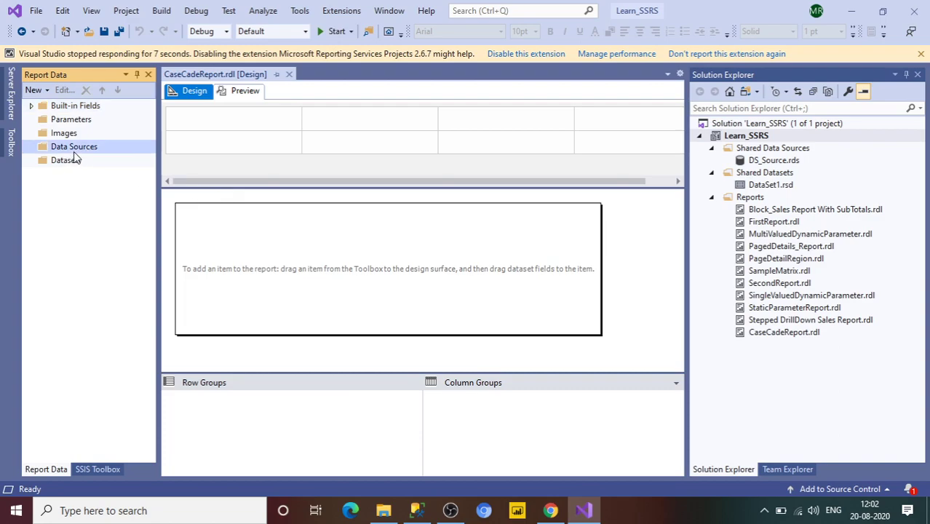
{"action": "right_click", "coordinate": [73, 152]}
{"action": "left_click", "coordinate": [96, 160]}
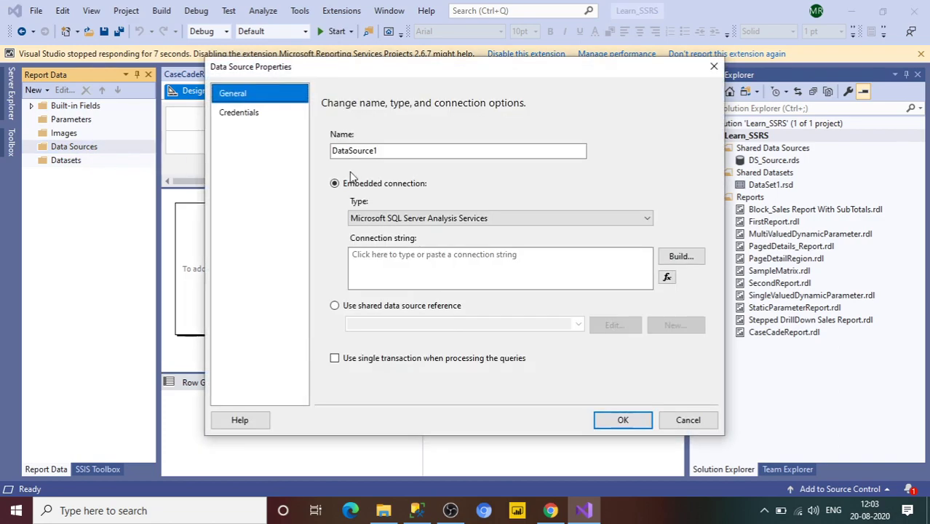
{"action": "left_click_drag", "start_coordinate": [411, 152], "coordinate": [330, 155]}
{"action": "type", "text": "D"}
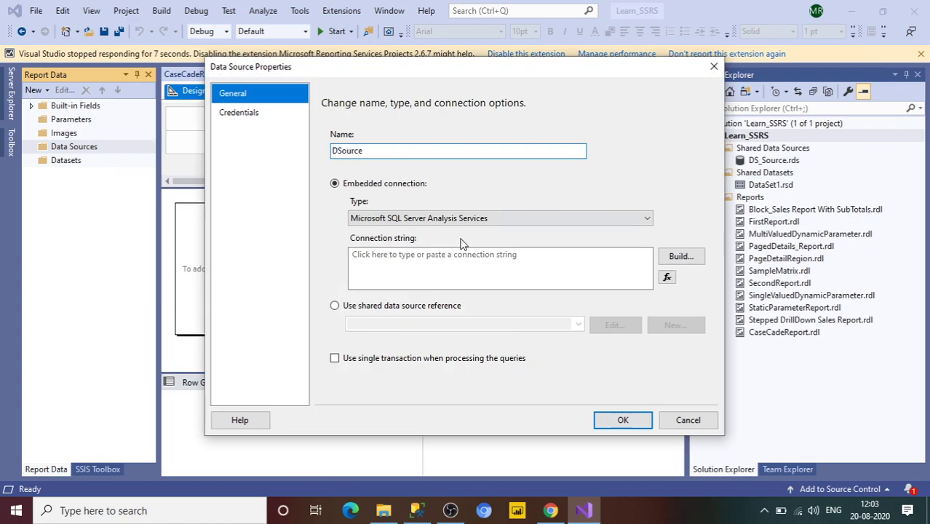
{"action": "left_click", "coordinate": [575, 220]}
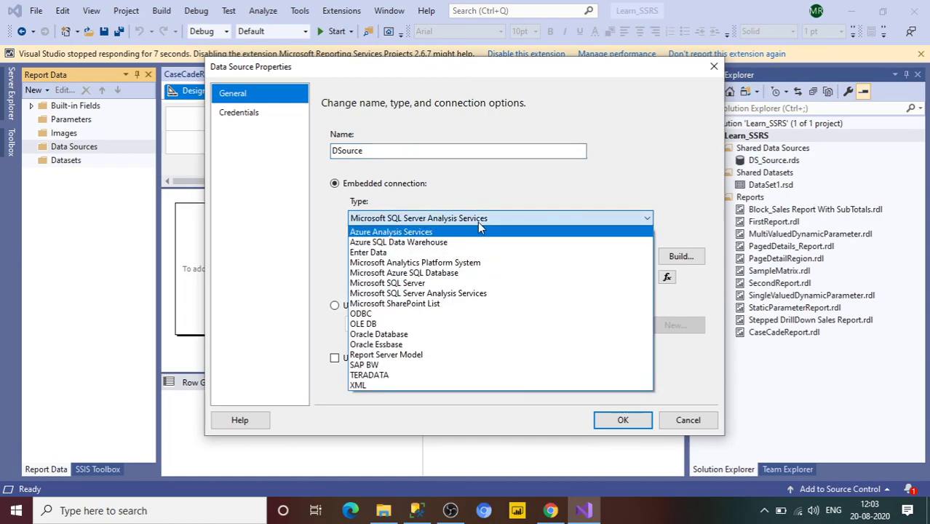
{"action": "left_click", "coordinate": [435, 283]}
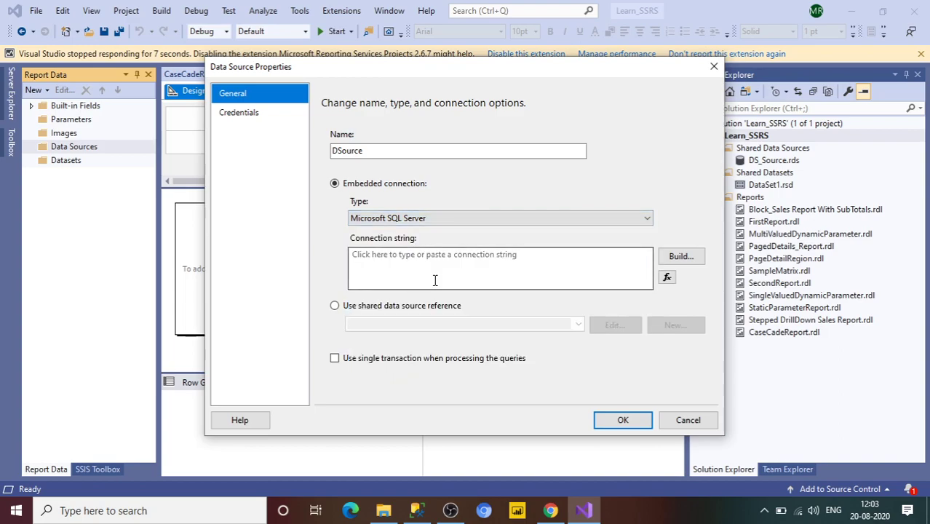
{"action": "left_click", "coordinate": [435, 280]}
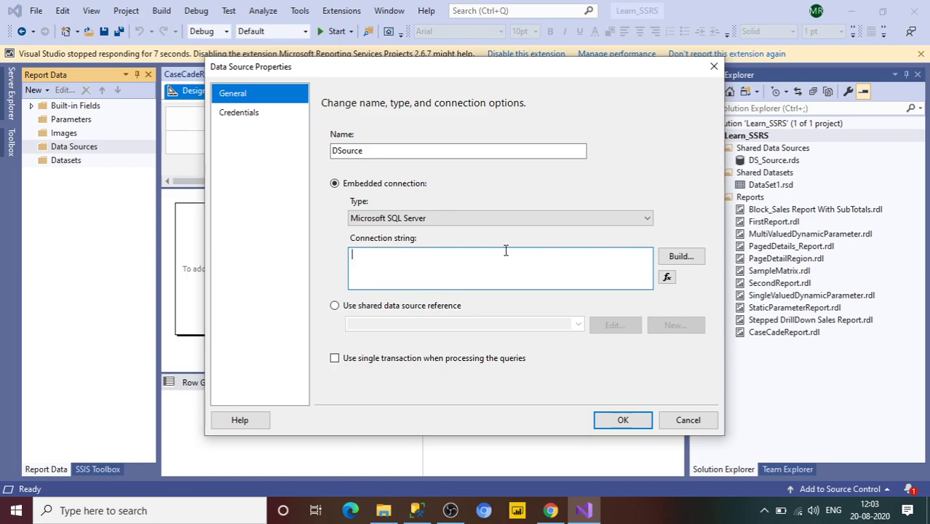
{"action": "left_click", "coordinate": [684, 260]}
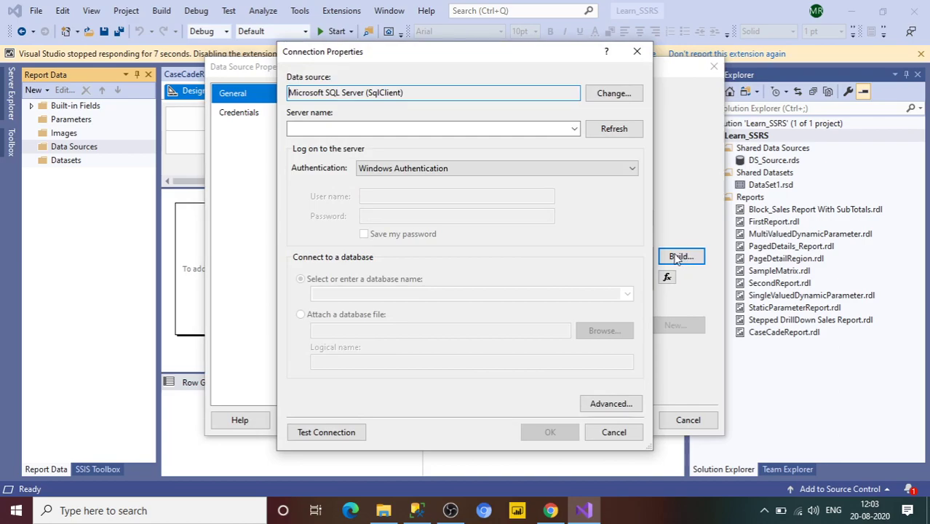
{"action": "left_click", "coordinate": [329, 130]}
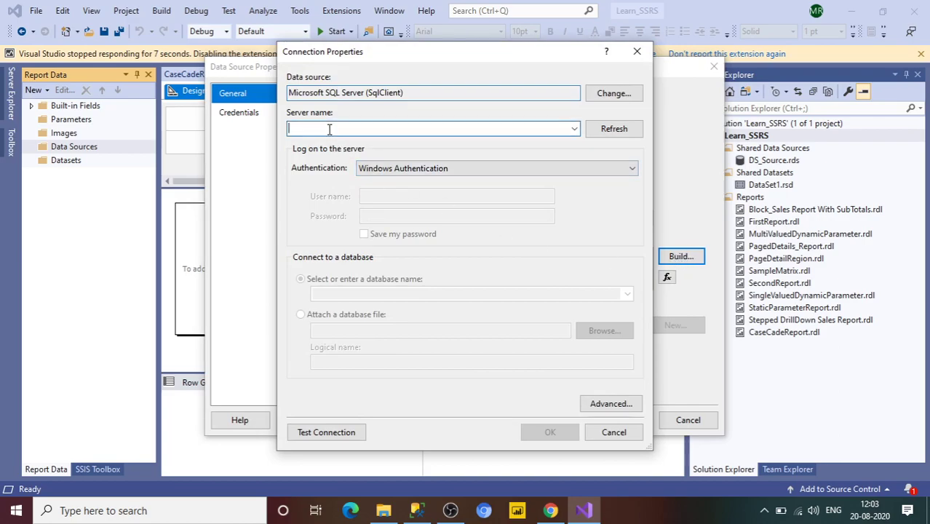
{"action": "left_click", "coordinate": [417, 510]}
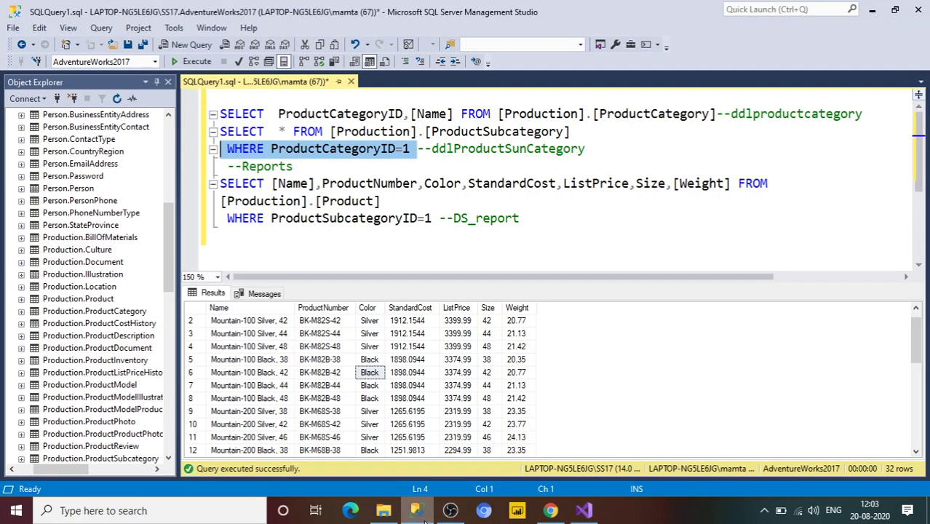
{"action": "left_click", "coordinate": [29, 99]}
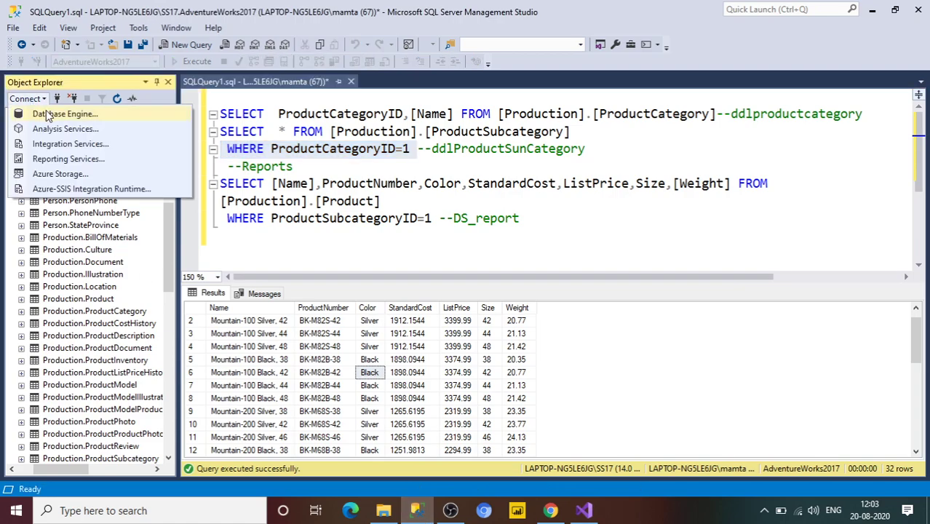
{"action": "left_click", "coordinate": [48, 115]}
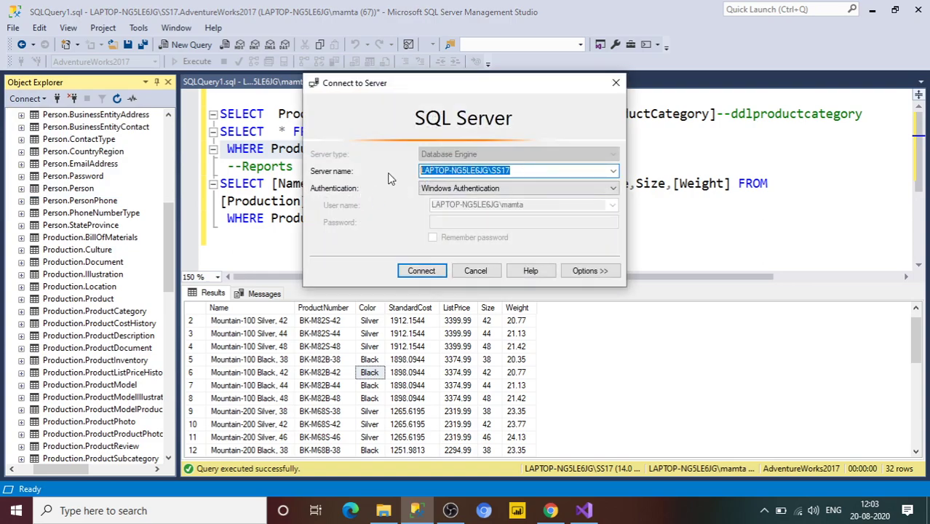
{"action": "left_click", "coordinate": [584, 510]}
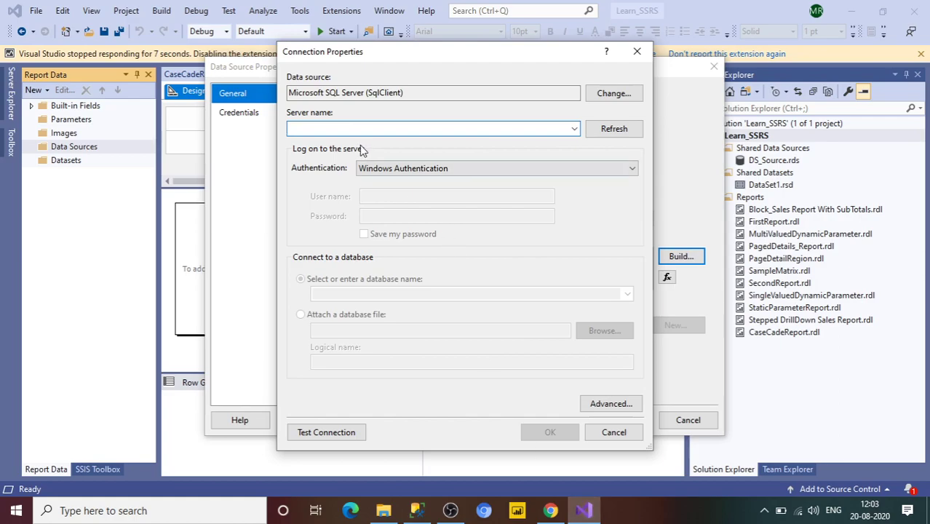
{"action": "type", "text": "LAPTOP-NG5LE6JG\\SS17"}
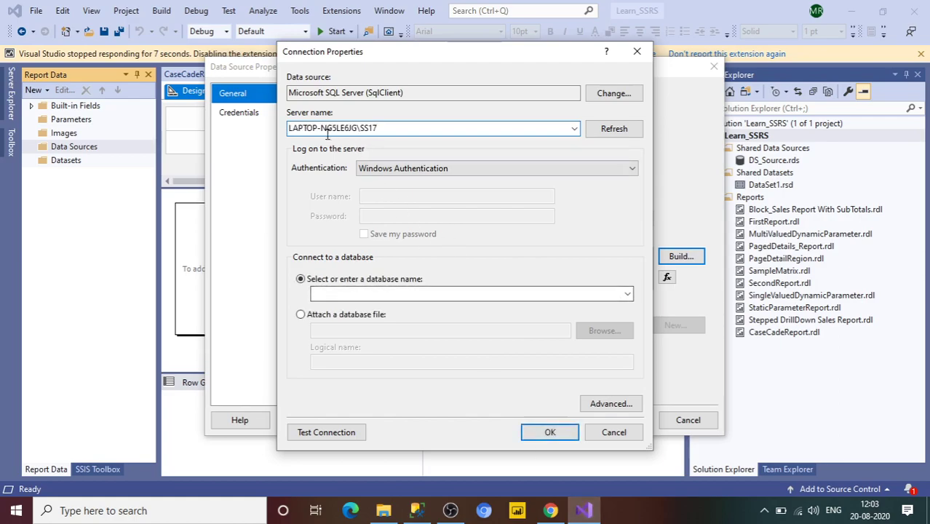
Choose the AdventureWorks2017 database for the connection, test it, and accept the connection properties
{"action": "left_click", "coordinate": [624, 291]}
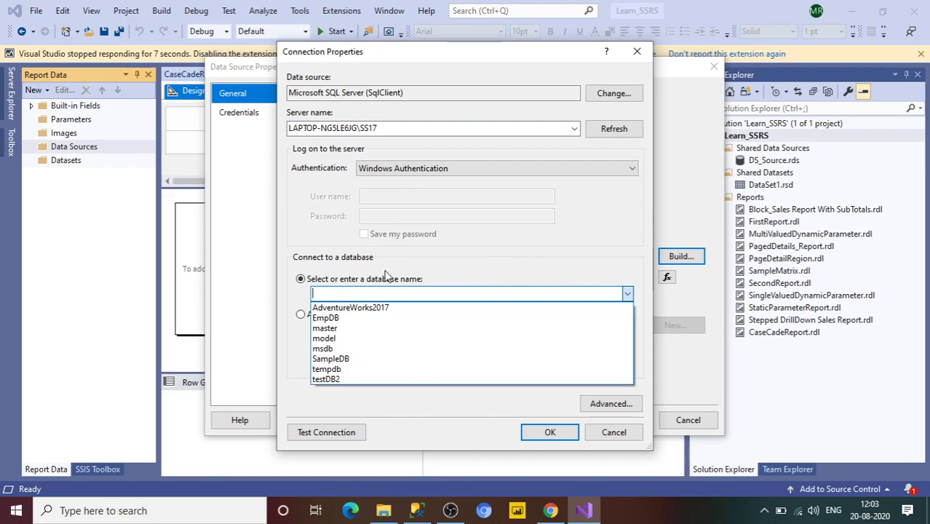
{"action": "left_click", "coordinate": [352, 308]}
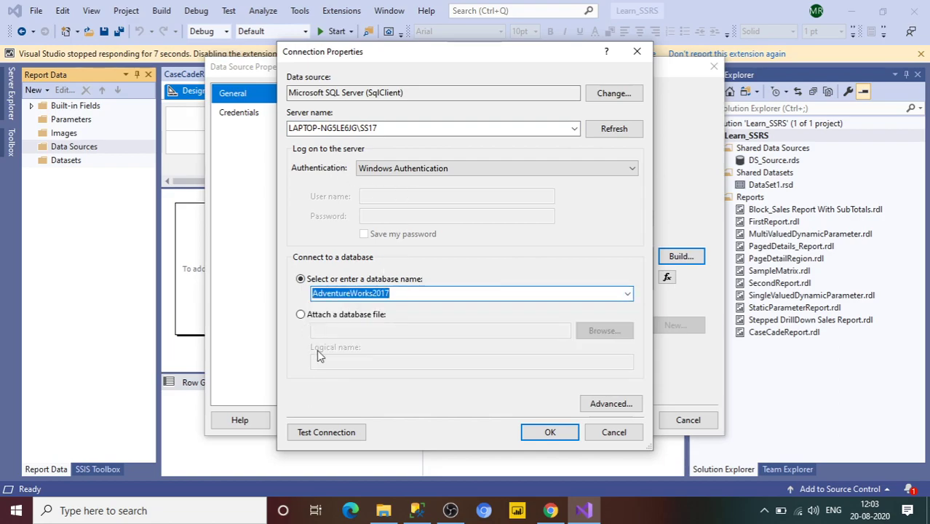
{"action": "left_click", "coordinate": [343, 432]}
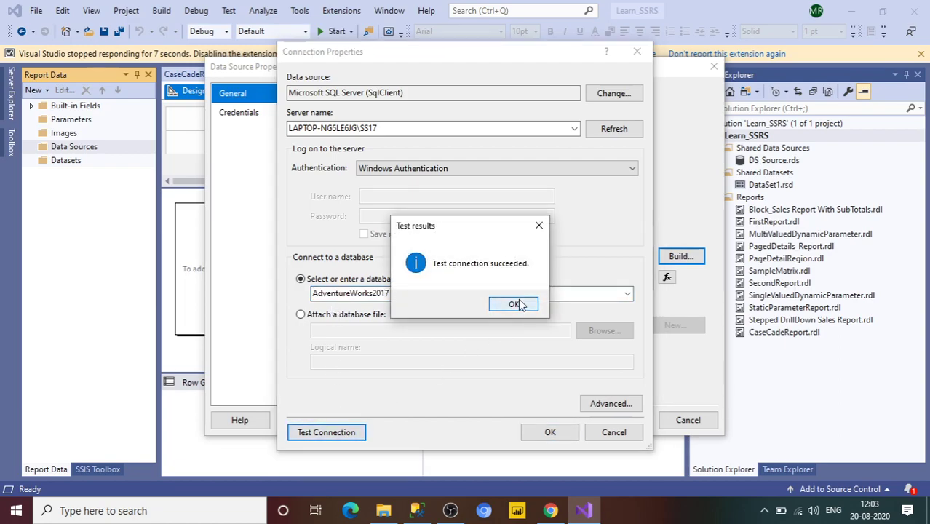
{"action": "left_click", "coordinate": [514, 305]}
{"action": "left_click", "coordinate": [550, 432]}
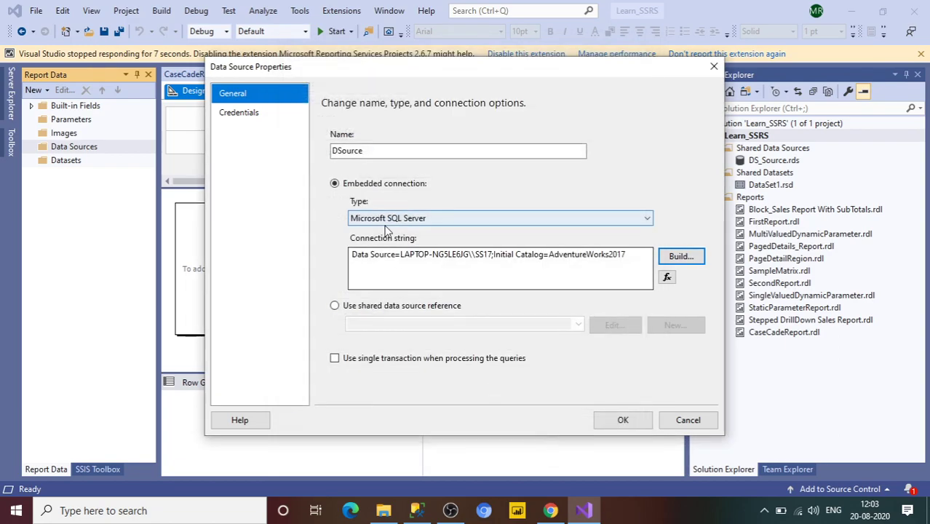
Check the credentials settings of DSource and add the data source to the report
{"action": "left_click", "coordinate": [257, 118]}
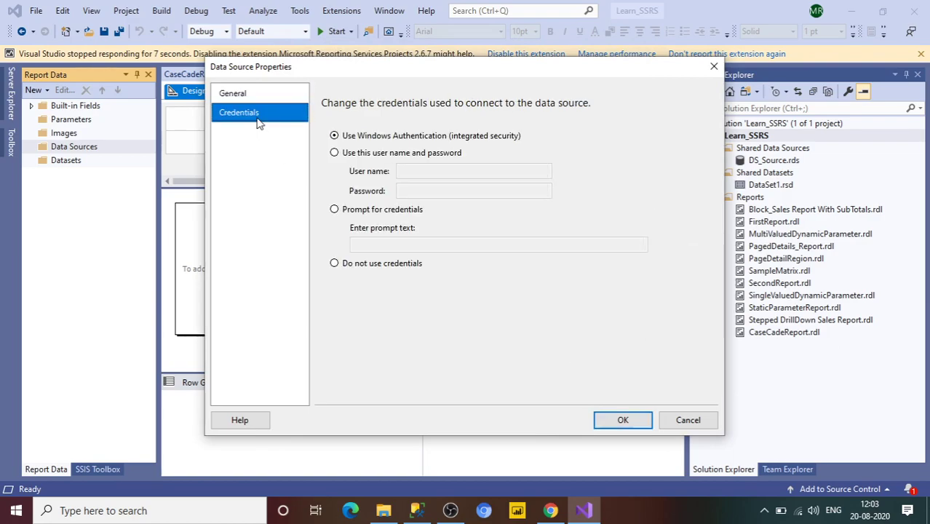
{"action": "left_click", "coordinate": [227, 95]}
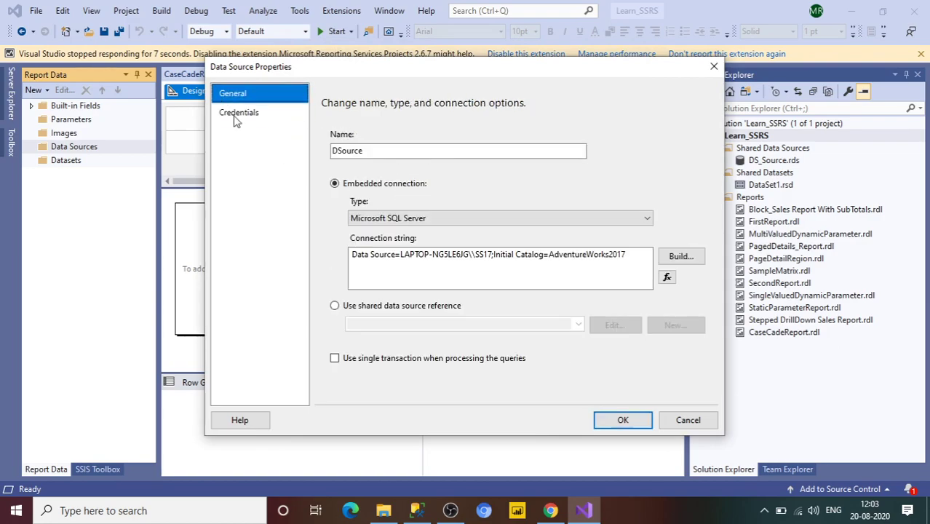
{"action": "left_click", "coordinate": [620, 421]}
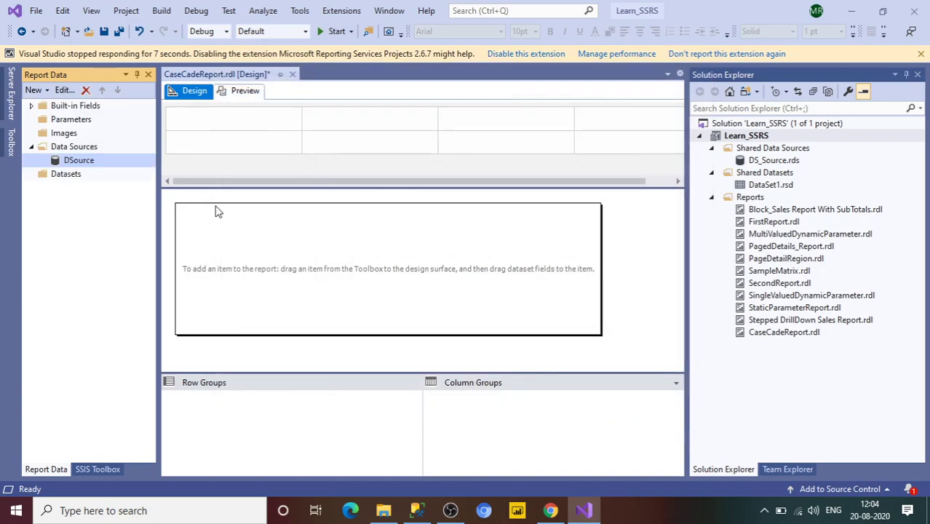
Reopen DSource and set its credentials to Use Windows Authentication (integrated security)
{"action": "double_click", "coordinate": [82, 161]}
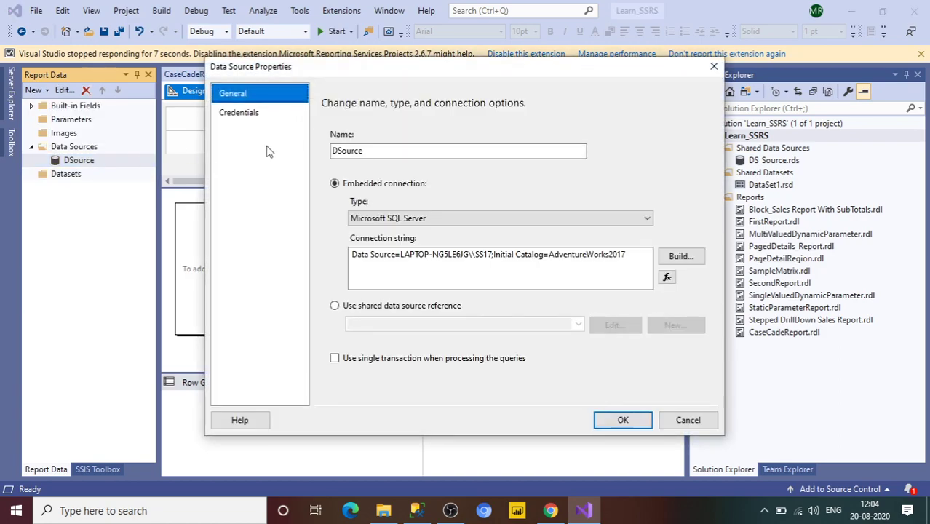
{"action": "left_click", "coordinate": [245, 114]}
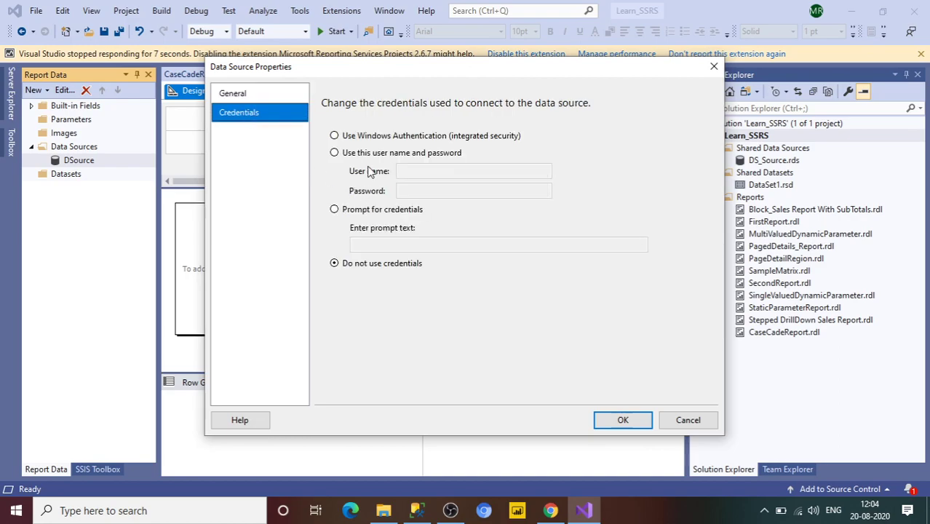
{"action": "left_click", "coordinate": [333, 136]}
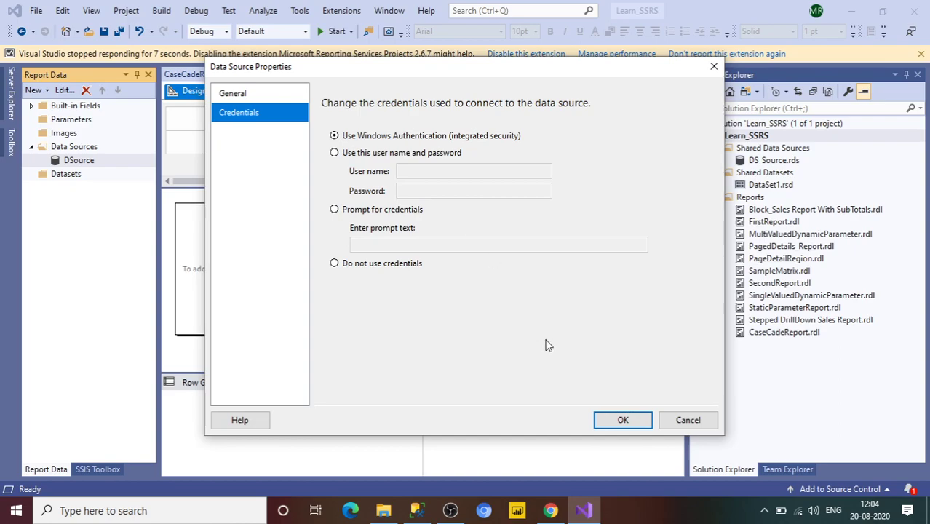
{"action": "left_click", "coordinate": [618, 421]}
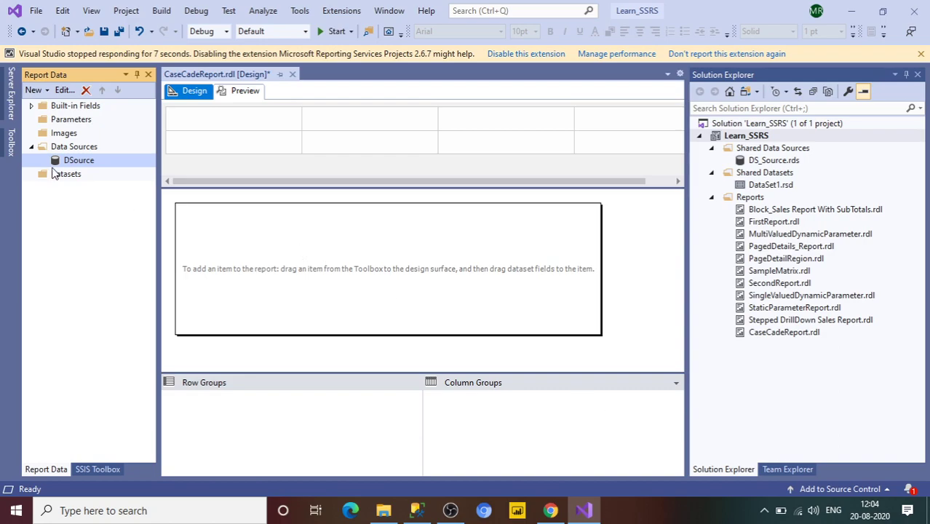
Switch to Management Studio and correct the subcategory query's comment to --ddlProductSubCategory
{"action": "left_click", "coordinate": [74, 177]}
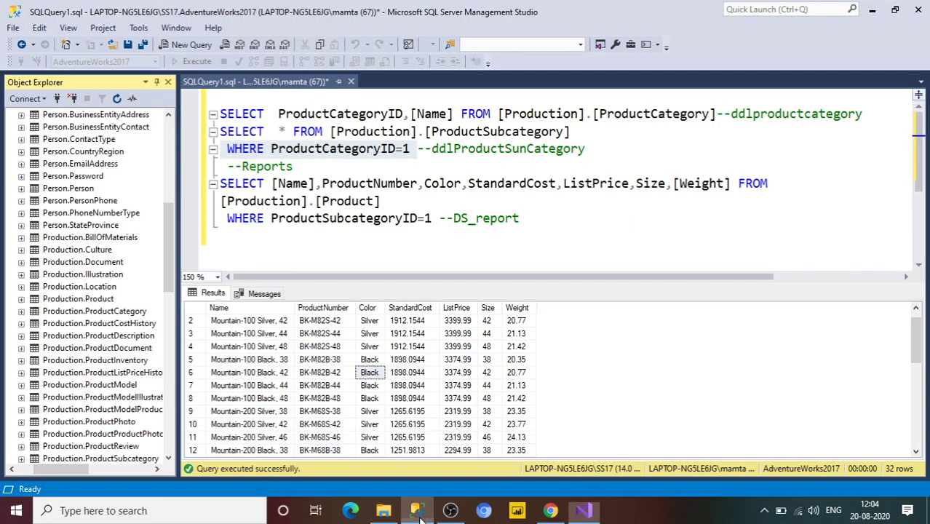
{"action": "left_click", "coordinate": [416, 510]}
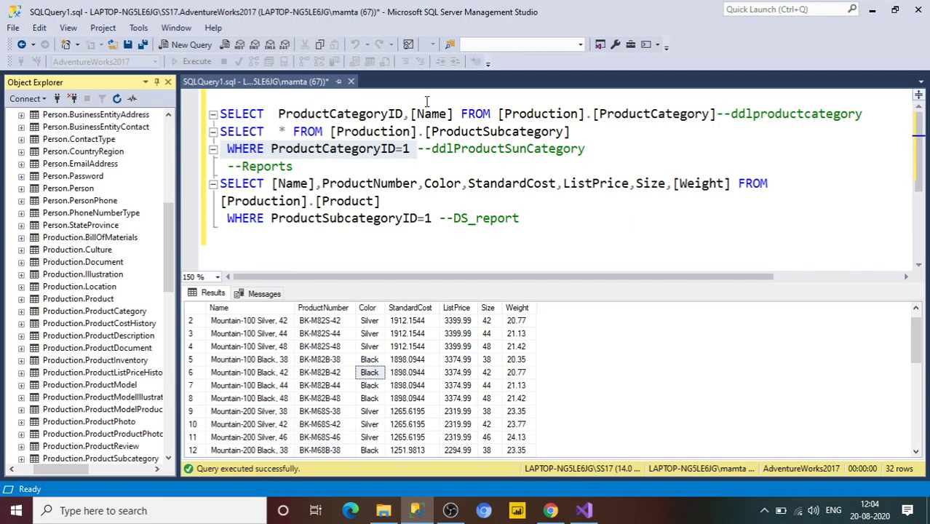
{"action": "double_click", "coordinate": [488, 151]}
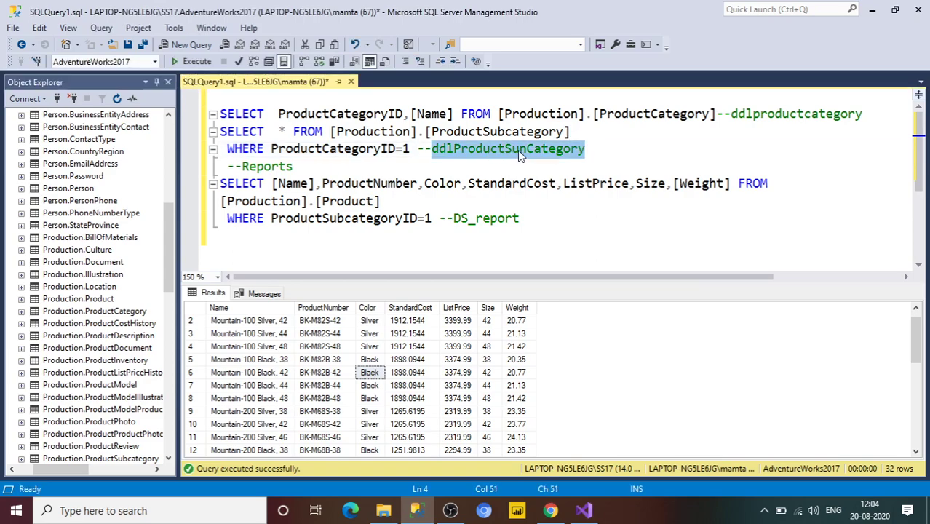
{"action": "left_click", "coordinate": [526, 150]}
{"action": "key", "text": "BackSpace"}
{"action": "type", "text": "b"}
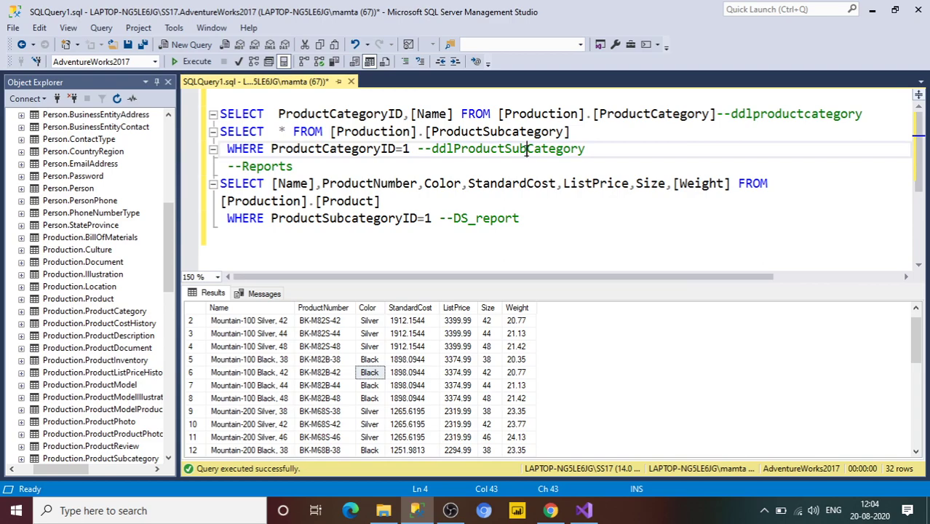
Review the query name comments, then select the whole Reports query from SELECT through --DS_report
{"action": "double_click", "coordinate": [801, 121]}
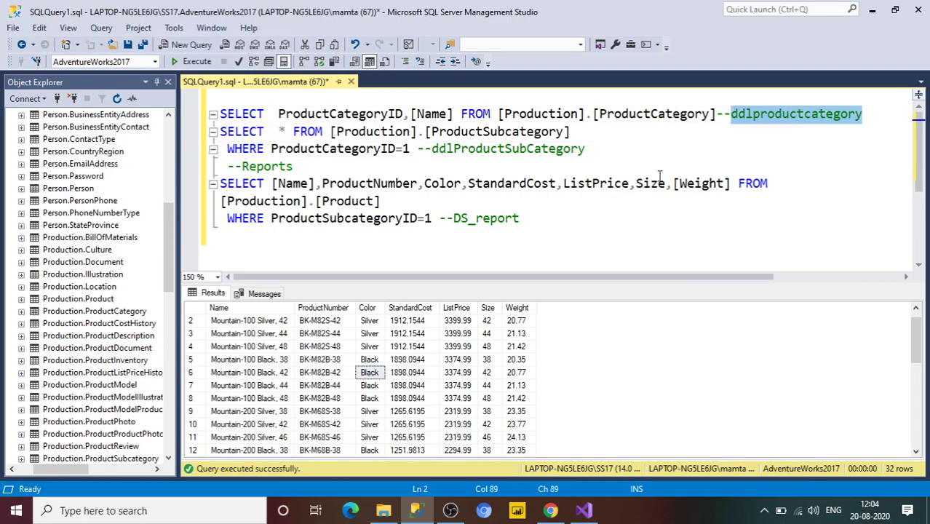
{"action": "double_click", "coordinate": [502, 222]}
{"action": "left_click", "coordinate": [545, 227]}
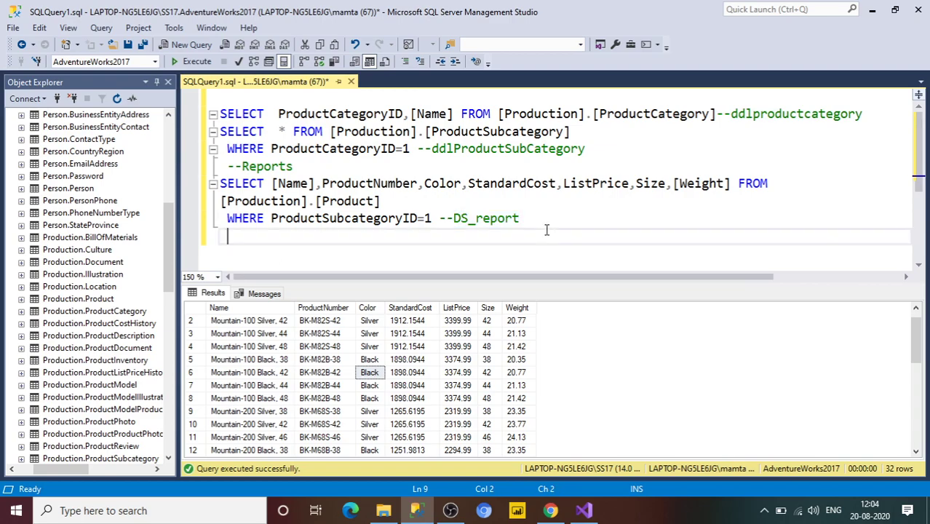
{"action": "left_click_drag", "start_coordinate": [533, 219], "coordinate": [217, 179]}
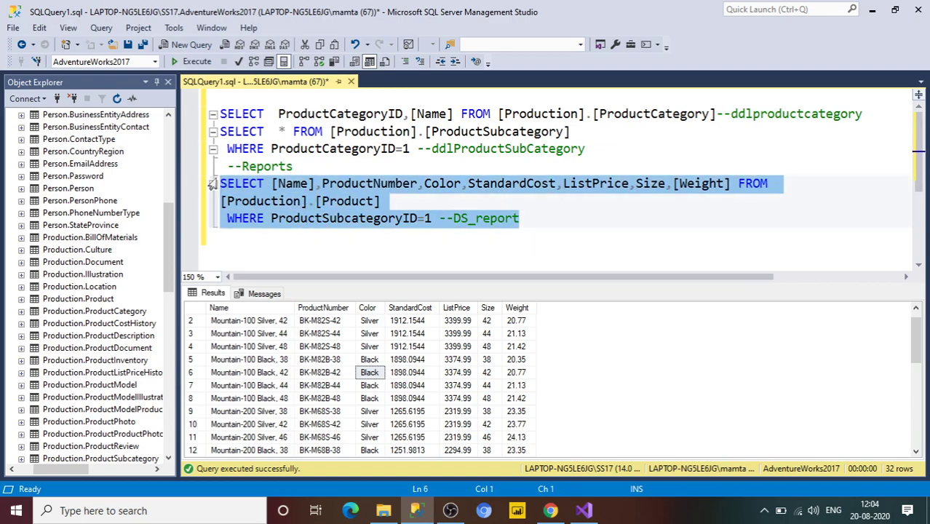
Switch back to Visual Studio, start a new dataset in CaseCadeReport and name it DS_MainReport
{"action": "left_click", "coordinate": [587, 510]}
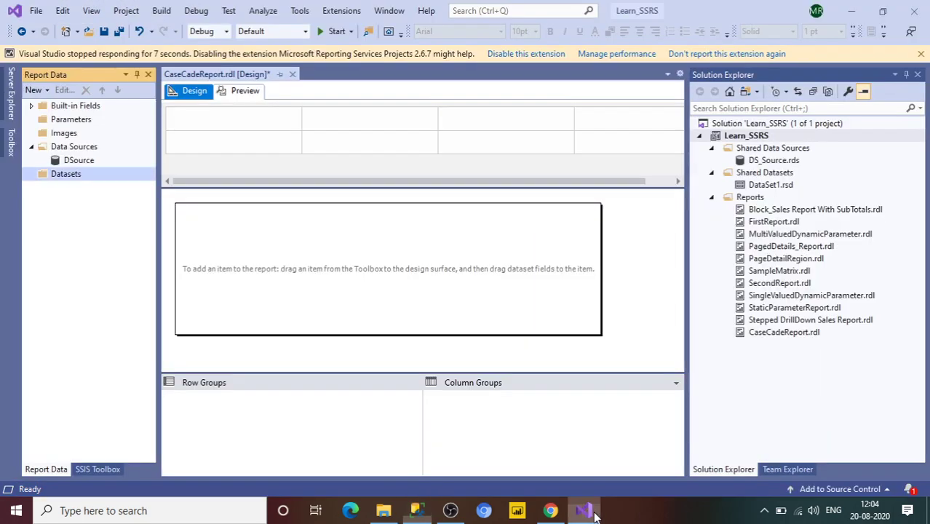
{"action": "right_click", "coordinate": [75, 176]}
{"action": "left_click", "coordinate": [96, 185]}
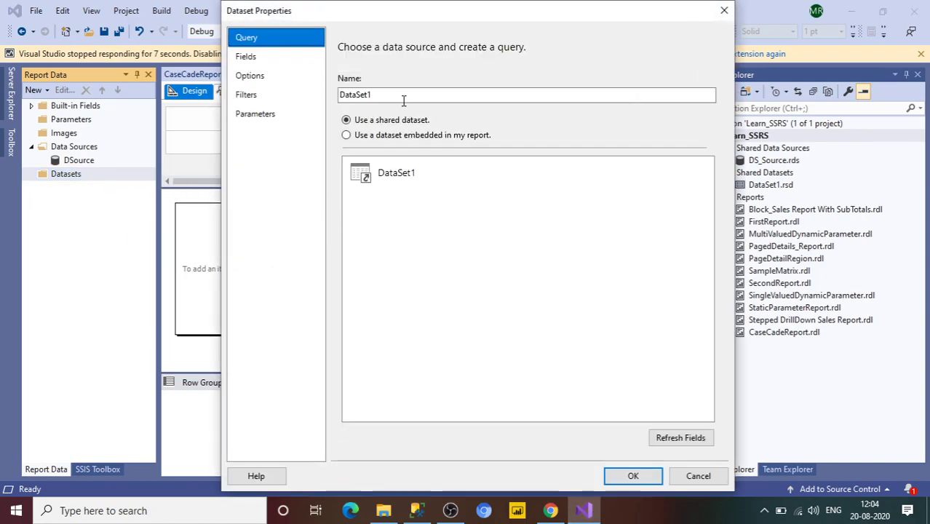
{"action": "left_click_drag", "start_coordinate": [403, 97], "coordinate": [311, 92]}
{"action": "type", "text": "DS_MainReport"}
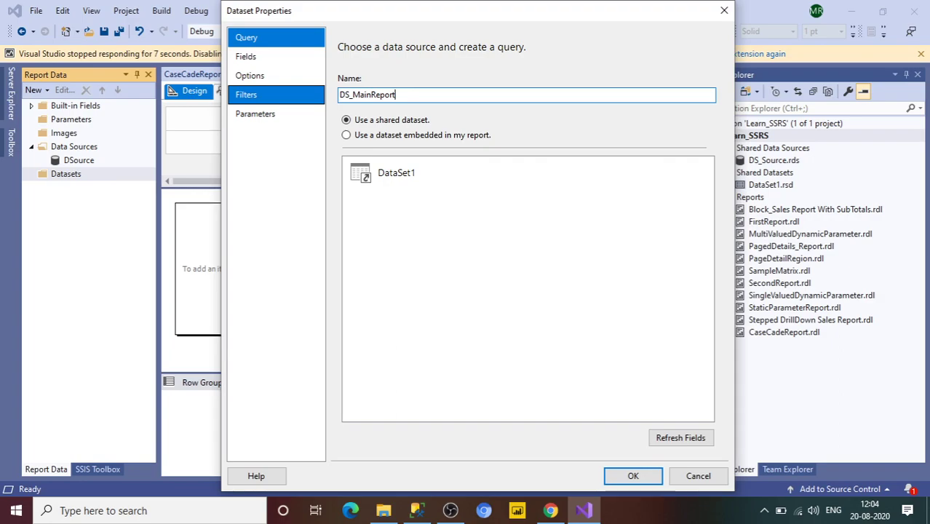
Make DS_MainReport a dataset embedded in the report and assign DSource as its data source
{"action": "left_click", "coordinate": [349, 135]}
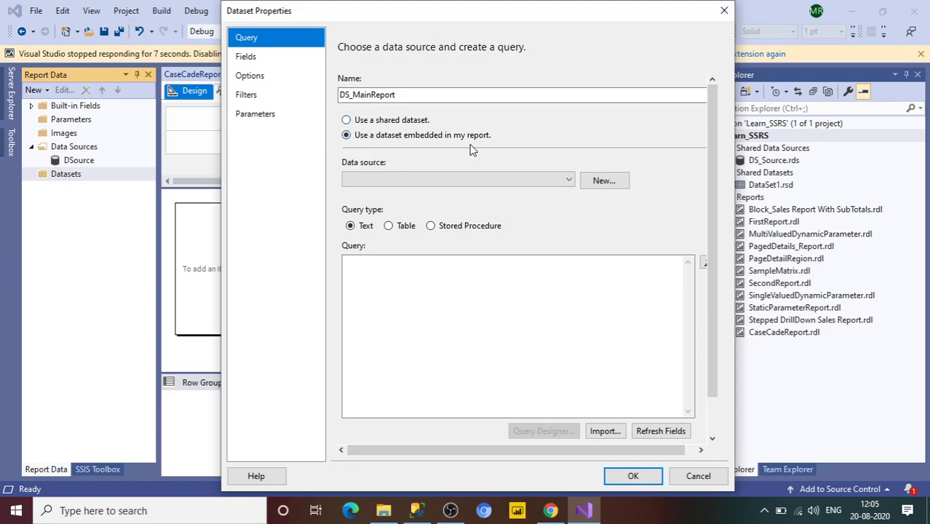
{"action": "left_click", "coordinate": [569, 181]}
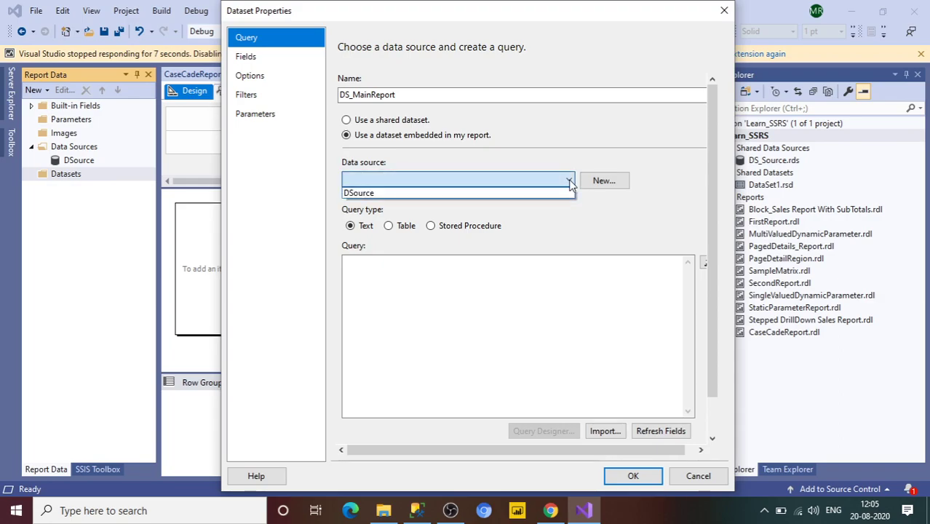
{"action": "left_click", "coordinate": [378, 192]}
Copy the Reports SELECT query without its --DS_report comment from Management Studio and paste it as the DS_MainReport query in Visual Studio
{"action": "left_click", "coordinate": [415, 292]}
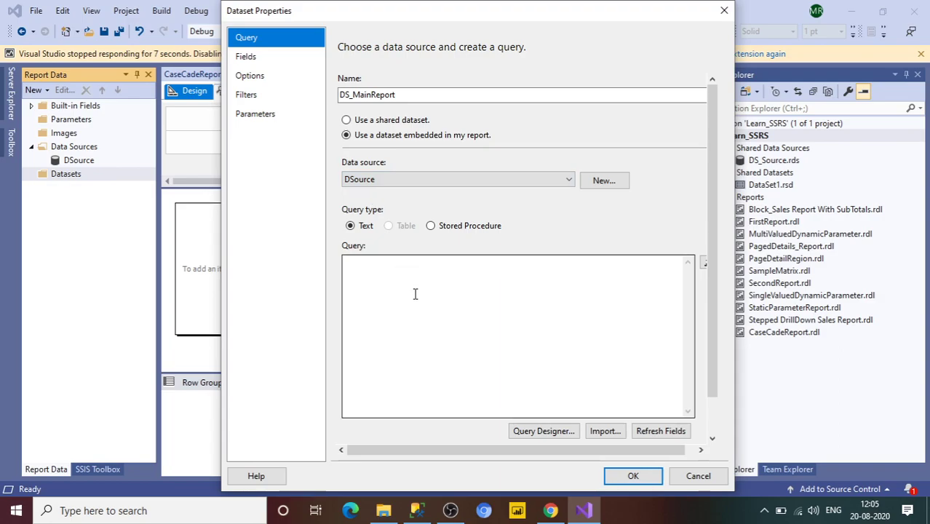
{"action": "left_click", "coordinate": [416, 510]}
{"action": "left_click", "coordinate": [384, 238]}
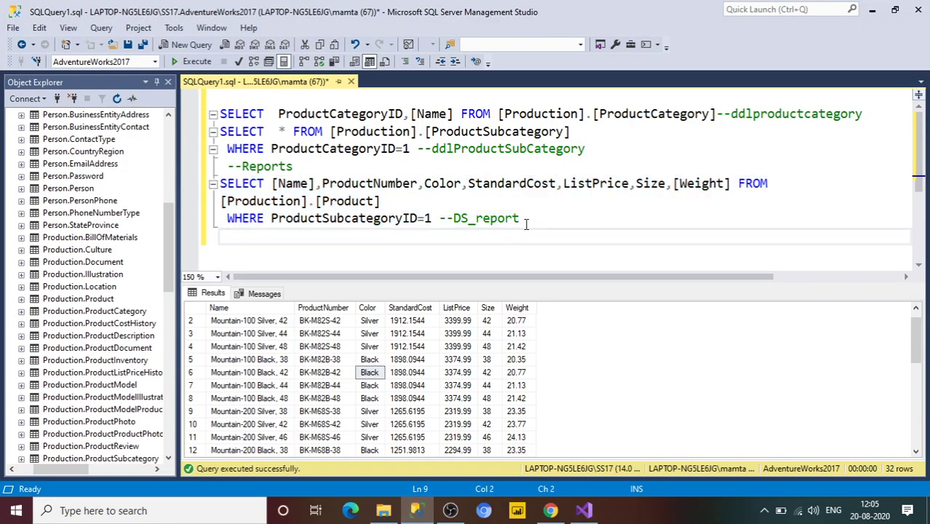
{"action": "left_click_drag", "start_coordinate": [437, 218], "coordinate": [220, 184]}
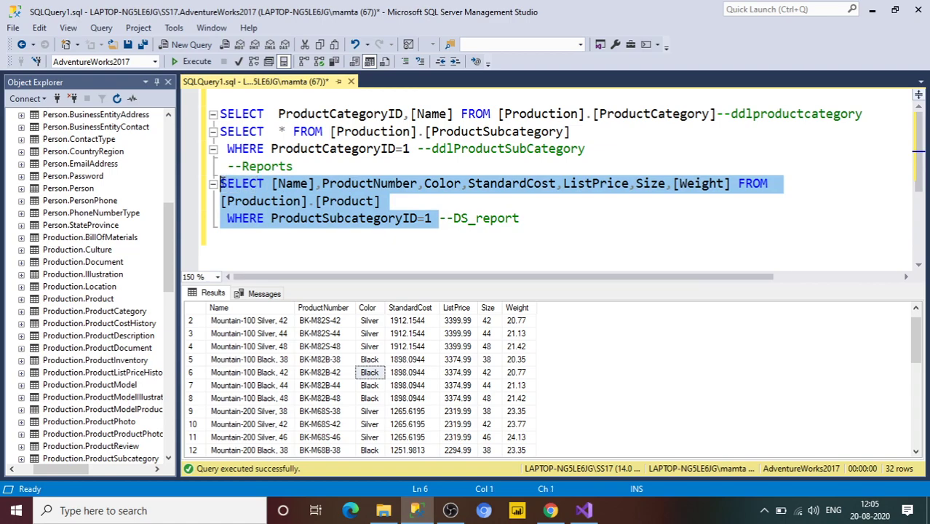
{"action": "key", "text": "ctrl+c"}
{"action": "key", "text": "alt+Tab"}
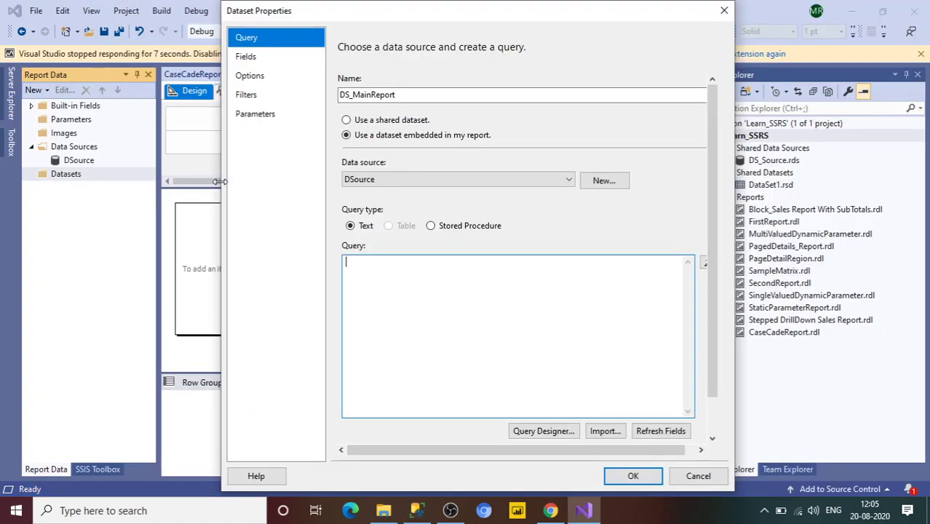
{"action": "key", "text": "ctrl+v"}
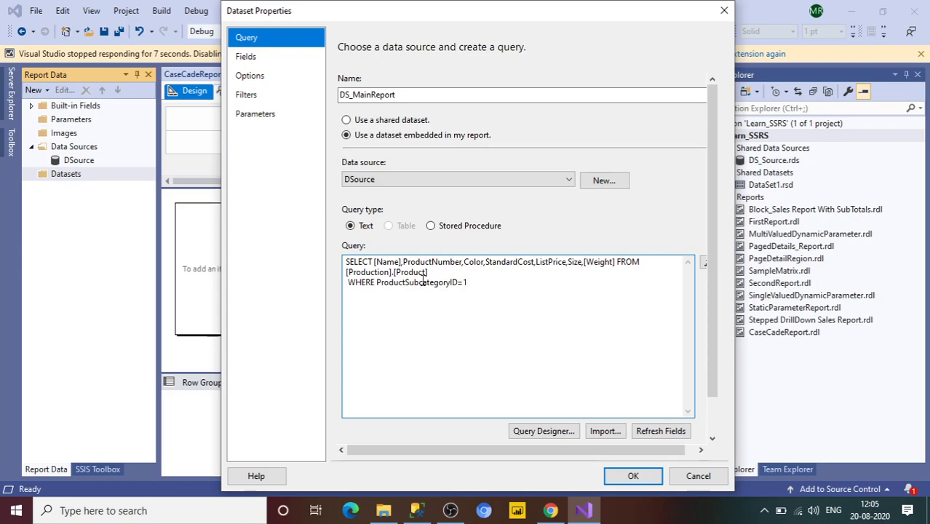
{"action": "double_click", "coordinate": [422, 281]}
{"action": "left_click", "coordinate": [477, 284]}
{"action": "left_click_drag", "start_coordinate": [471, 282], "coordinate": [463, 283]}
{"action": "type", "text": "@"}
{"action": "double_click", "coordinate": [427, 281]}
{"action": "left_click", "coordinate": [451, 283]}
{"action": "left_click_drag", "start_coordinate": [455, 284], "coordinate": [380, 281]}
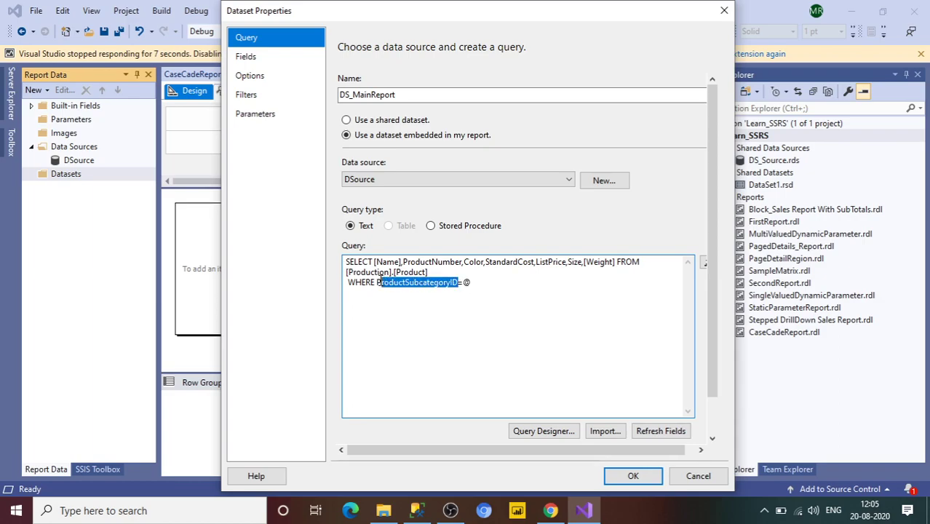
{"action": "left_click", "coordinate": [472, 285]}
{"action": "key", "text": "ctrl+v"}
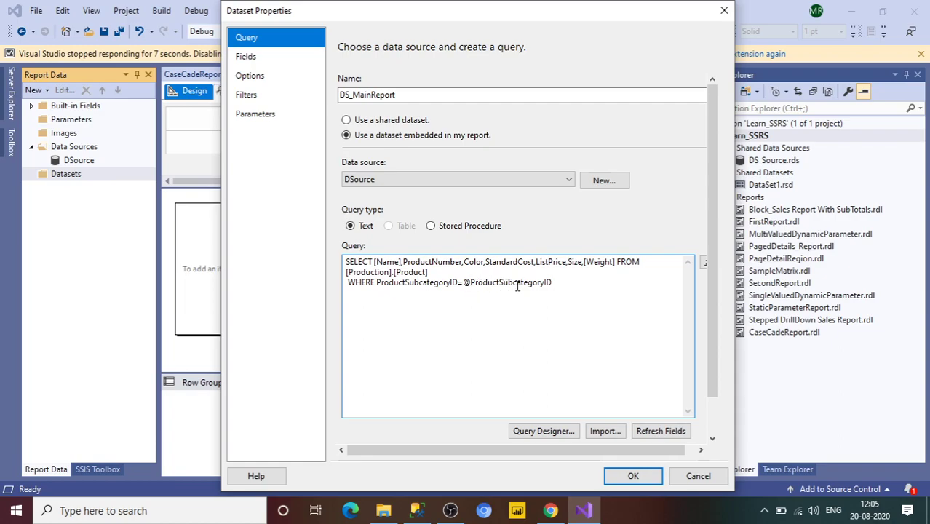
Examine the DS_MainReport field names and their matching field sources
{"action": "left_click", "coordinate": [247, 56]}
{"action": "left_click", "coordinate": [245, 56]}
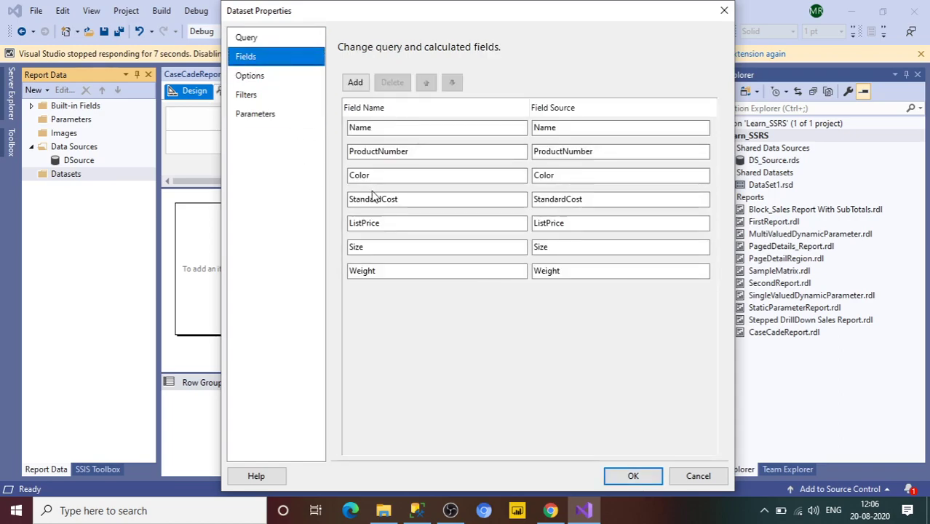
{"action": "left_click", "coordinate": [384, 129]}
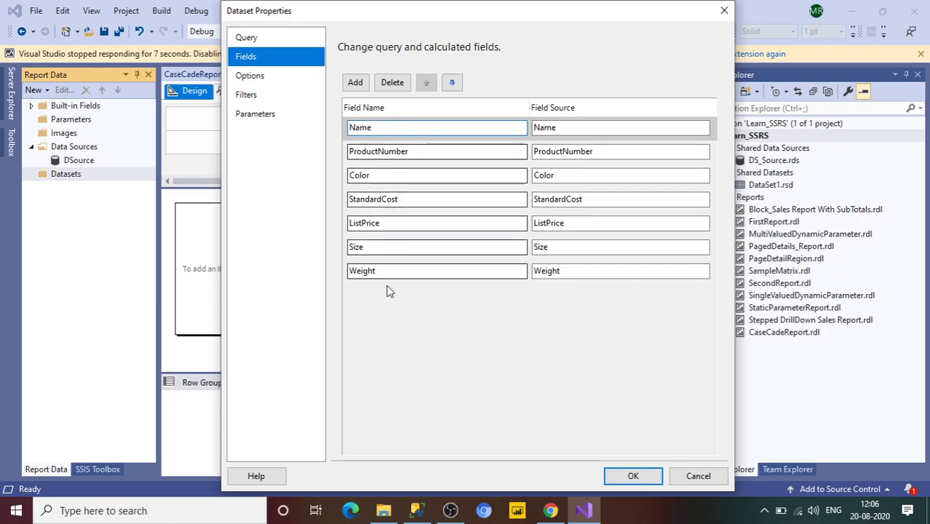
{"action": "left_click_drag", "start_coordinate": [382, 130], "coordinate": [347, 129]}
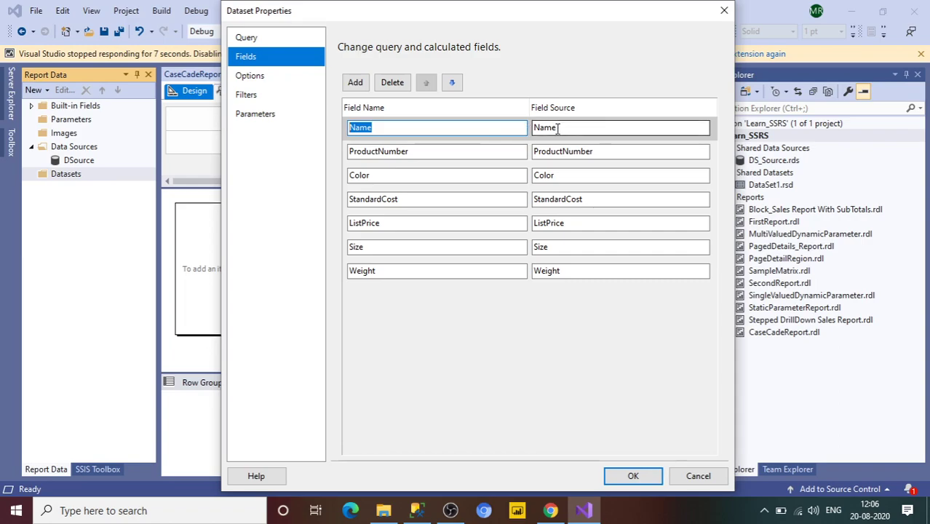
{"action": "left_click", "coordinate": [395, 127]}
{"action": "left_click_drag", "start_coordinate": [371, 127], "coordinate": [328, 128]}
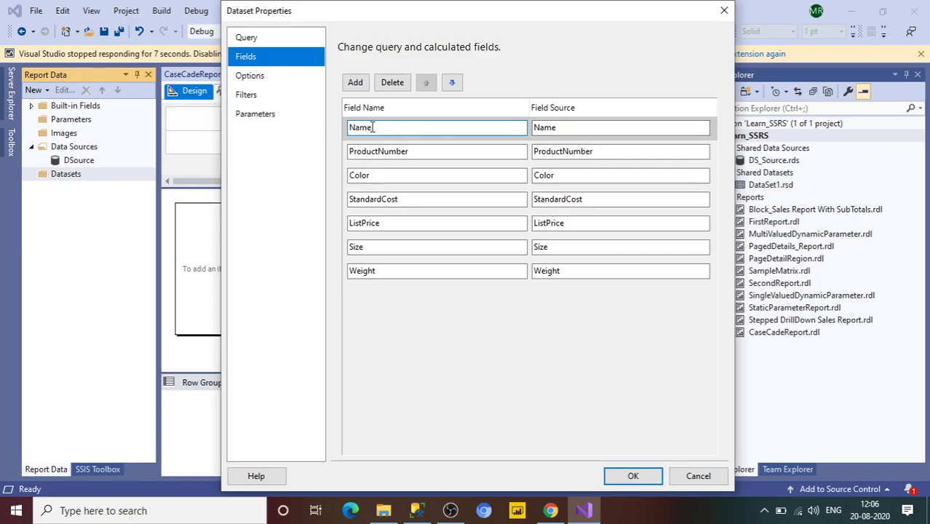
Check the dataset's options, filters and query parameter, return to its query and confirm the creation of DS_MainReport
{"action": "left_click", "coordinate": [274, 80]}
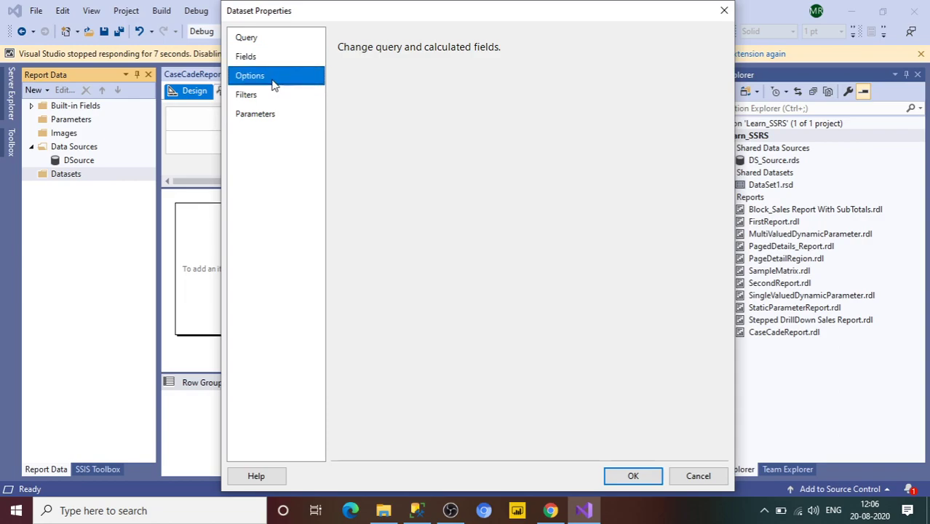
{"action": "left_click", "coordinate": [258, 93]}
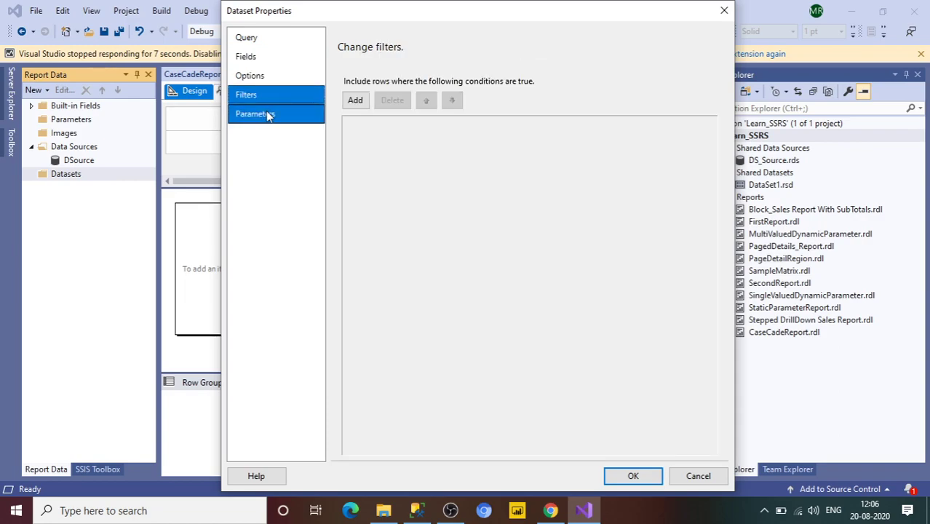
{"action": "left_click", "coordinate": [278, 109]}
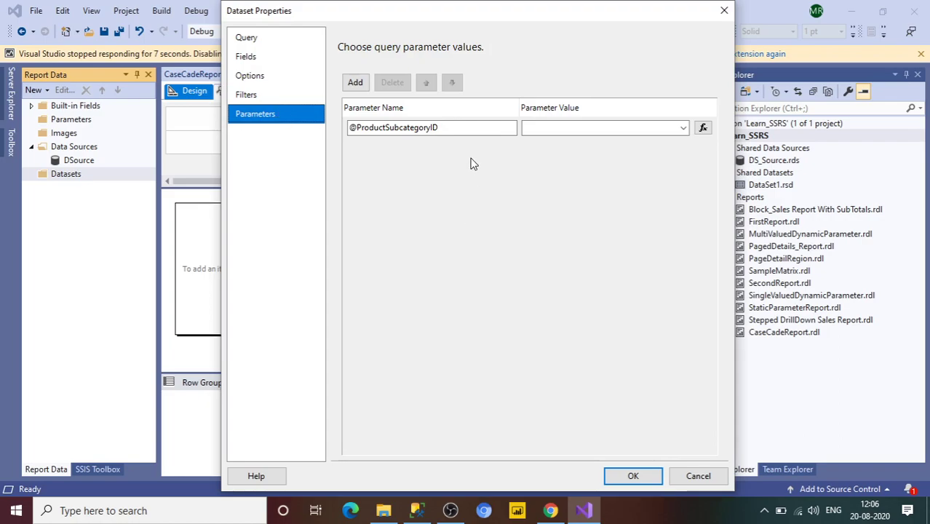
{"action": "left_click", "coordinate": [453, 131]}
{"action": "left_click", "coordinate": [453, 131]}
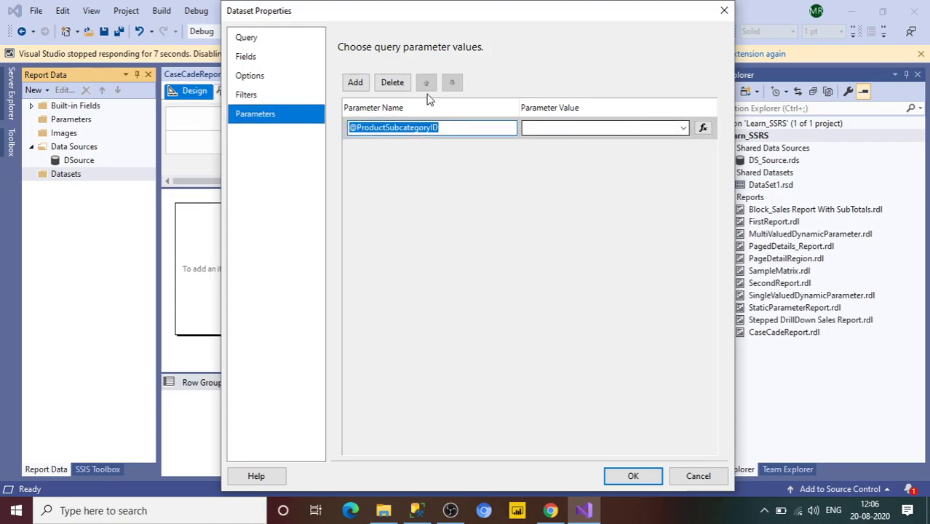
{"action": "left_click", "coordinate": [266, 42]}
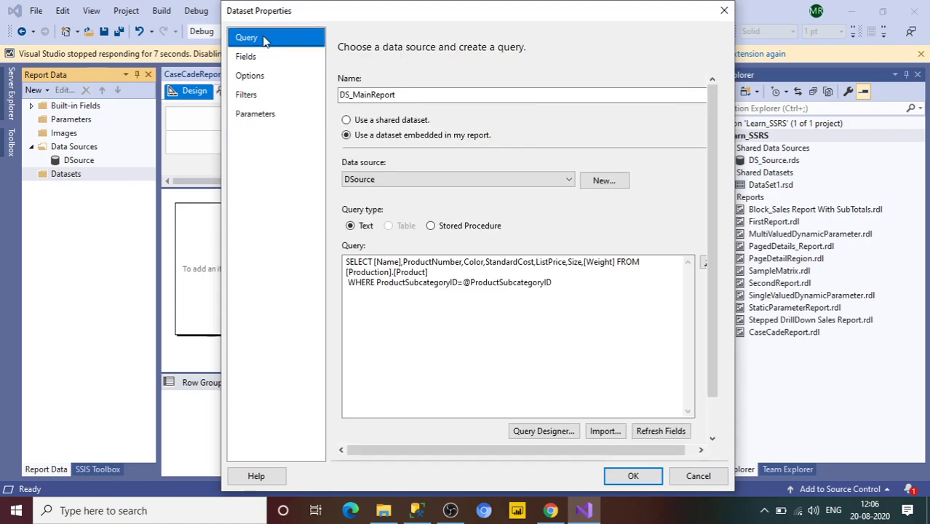
{"action": "left_click", "coordinate": [633, 475]}
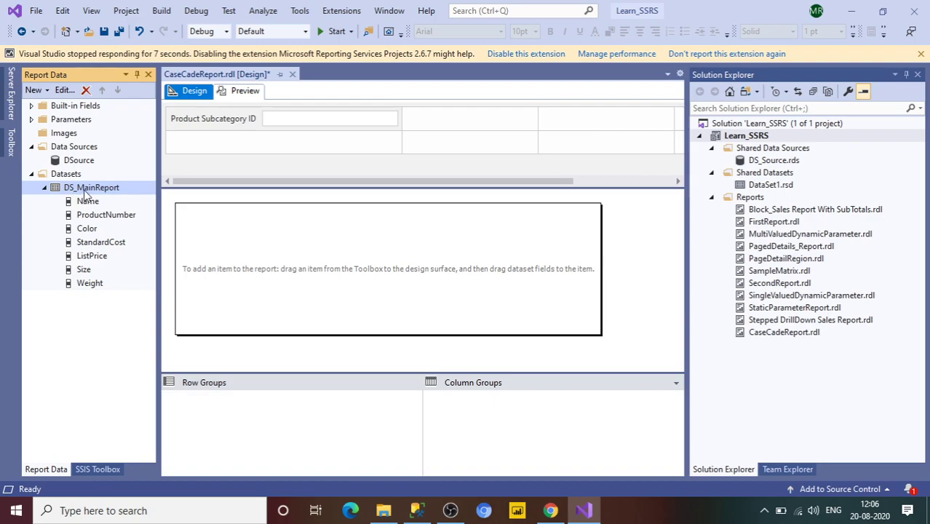
Examine the report's ProductSubcategoryID parameter and how DS_MainReport maps its query parameter to it, leaving the dataset unchanged
{"action": "left_click", "coordinate": [31, 120]}
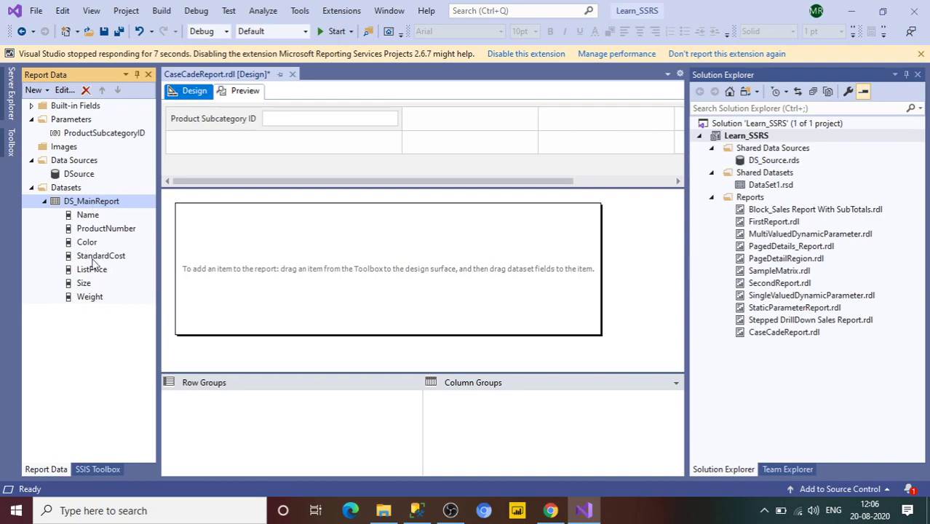
{"action": "double_click", "coordinate": [94, 204]}
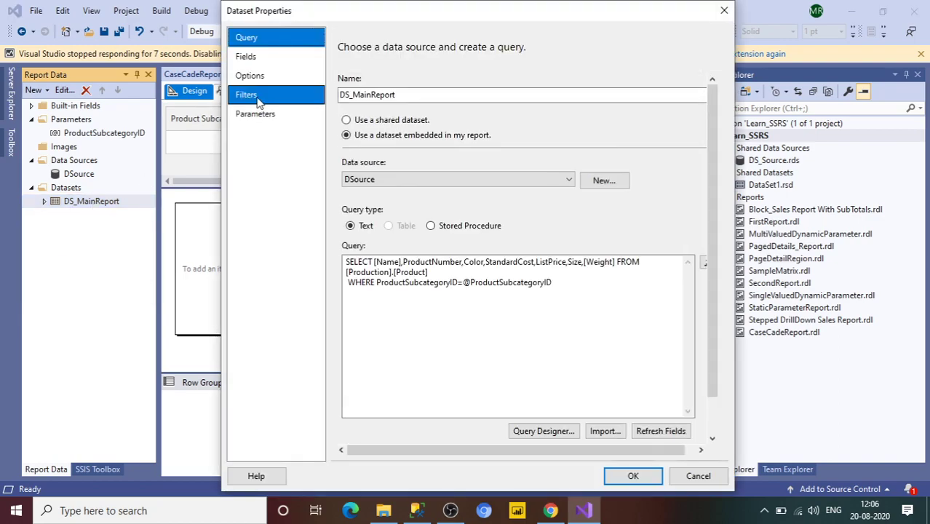
{"action": "left_click", "coordinate": [262, 119]}
{"action": "left_click", "coordinate": [619, 130]}
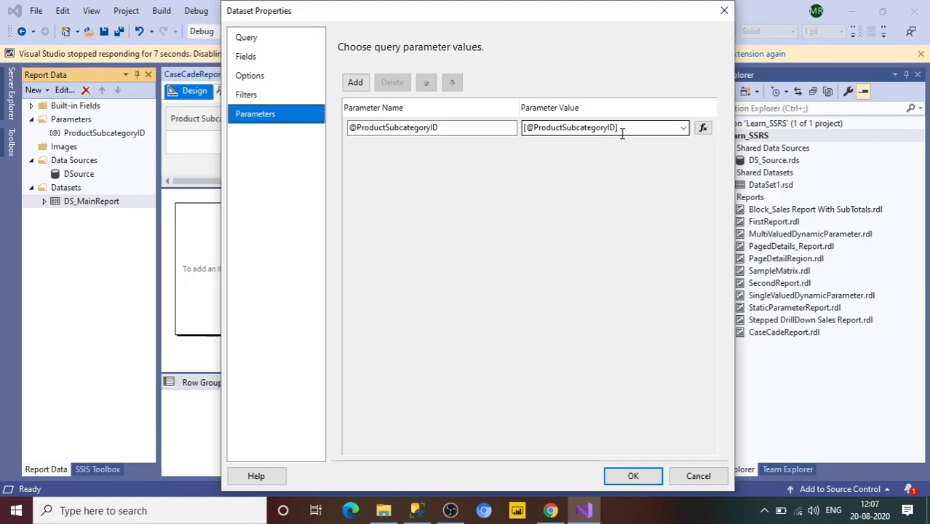
{"action": "left_click", "coordinate": [724, 11]}
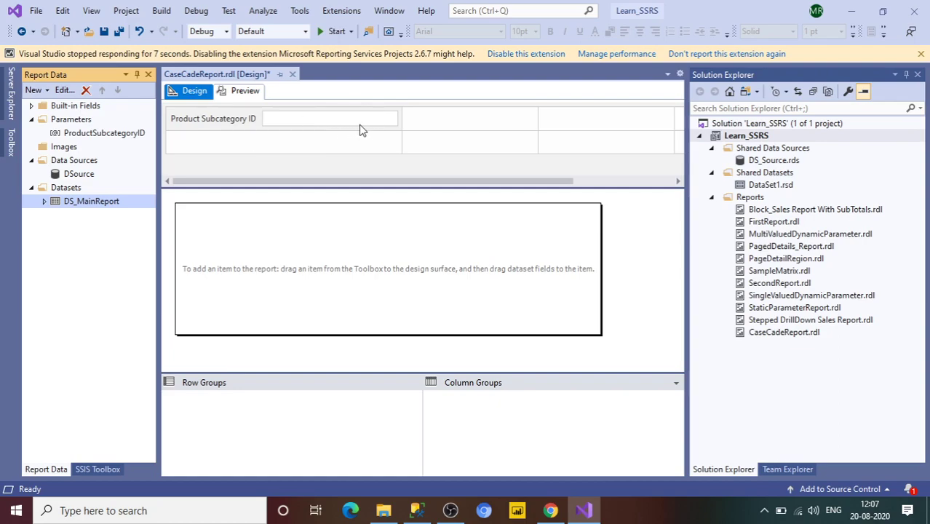
{"action": "left_click", "coordinate": [79, 135]}
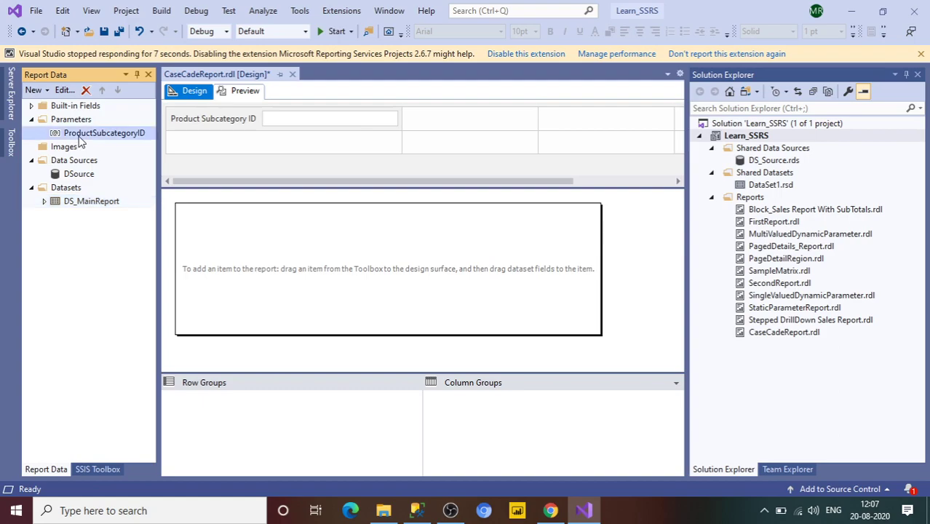
{"action": "left_click", "coordinate": [105, 203]}
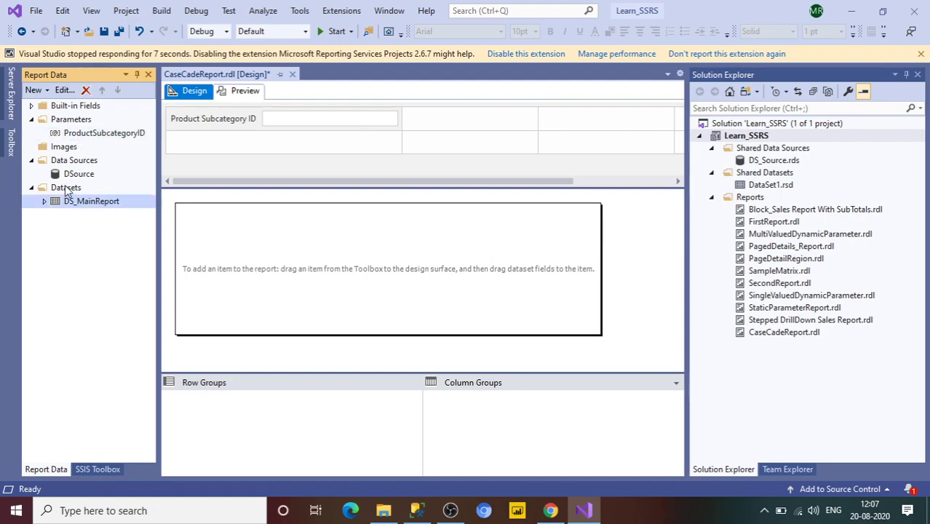
{"action": "left_click", "coordinate": [128, 134]}
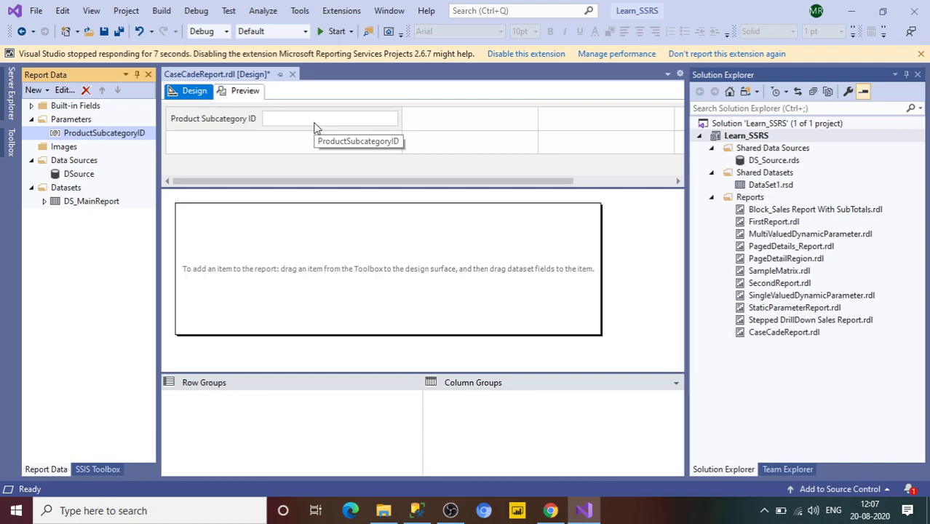
Start a new dataset in CaseCadeReport and copy the name ddlProductSubCategory from the subcategory query's comment in Management Studio
{"action": "left_click", "coordinate": [69, 191]}
{"action": "right_click", "coordinate": [70, 193]}
{"action": "left_click", "coordinate": [87, 195]}
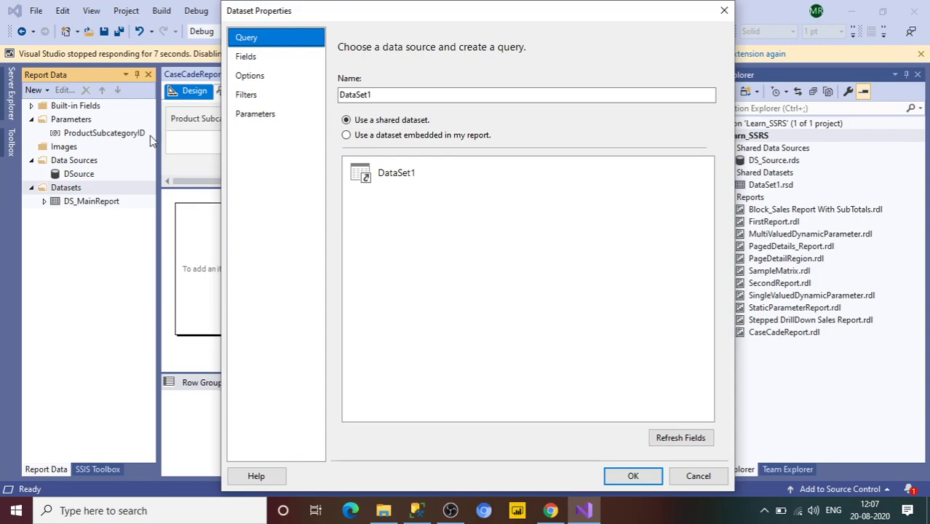
{"action": "left_click", "coordinate": [416, 510]}
{"action": "left_click", "coordinate": [540, 156]}
{"action": "key", "text": "ctrl+Left"}
{"action": "left_click", "coordinate": [575, 152], "text": "shift"}
{"action": "mouse_move", "coordinate": [578, 158]}
{"action": "left_mouse_down"}
{"action": "mouse_move", "coordinate": [586, 167]}
{"action": "mouse_move", "coordinate": [586, 156]}
{"action": "left_mouse_up"}
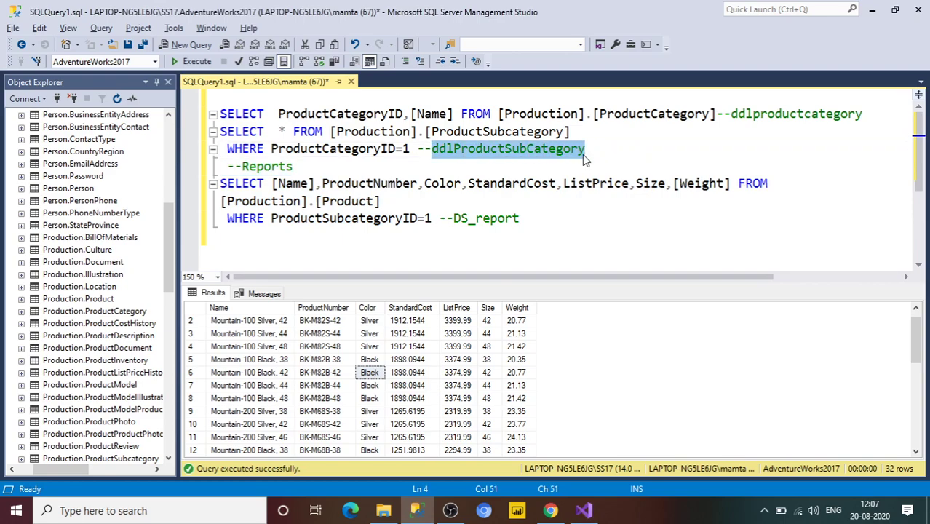
Switch back to Visual Studio and name the new dataset DS_ddlProductSubCategory
{"action": "key", "text": "alt+Tab"}
{"action": "left_click_drag", "start_coordinate": [433, 94], "coordinate": [310, 101]}
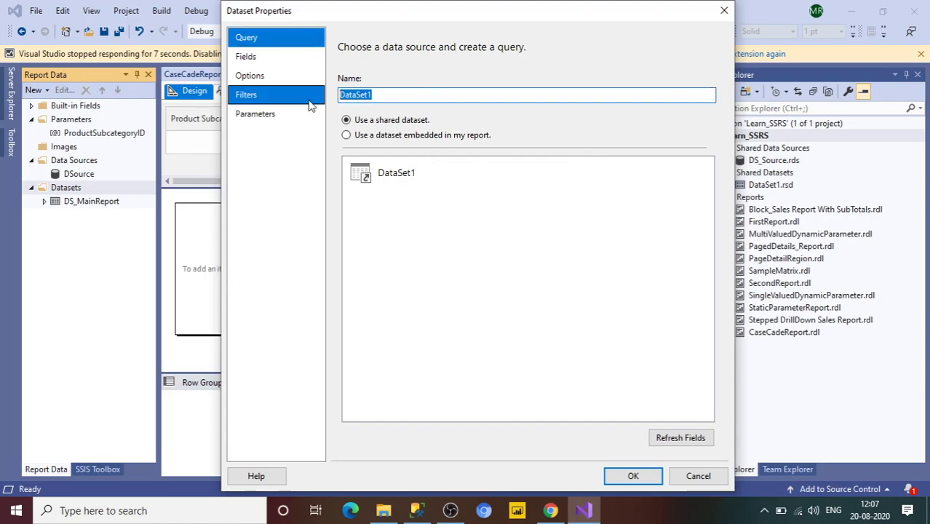
{"action": "key", "text": "ctrl+v"}
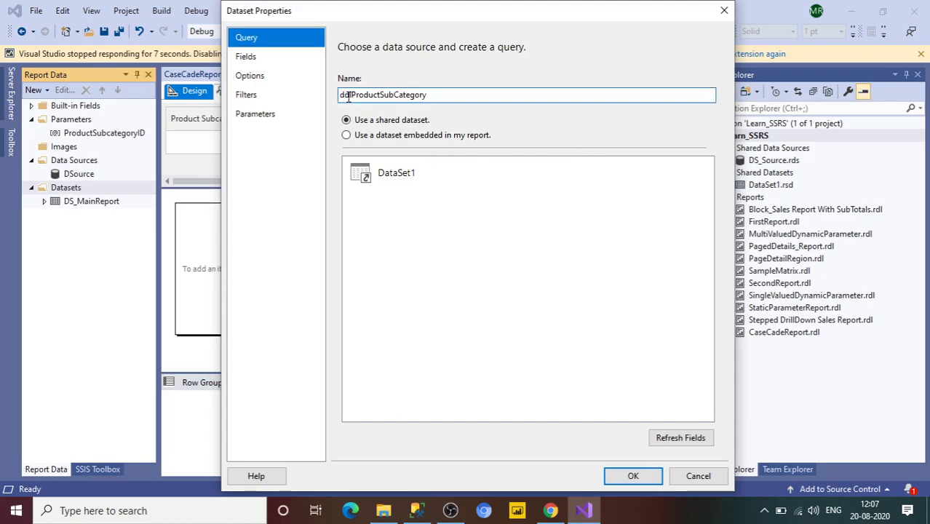
{"action": "type", "text": "DS"}
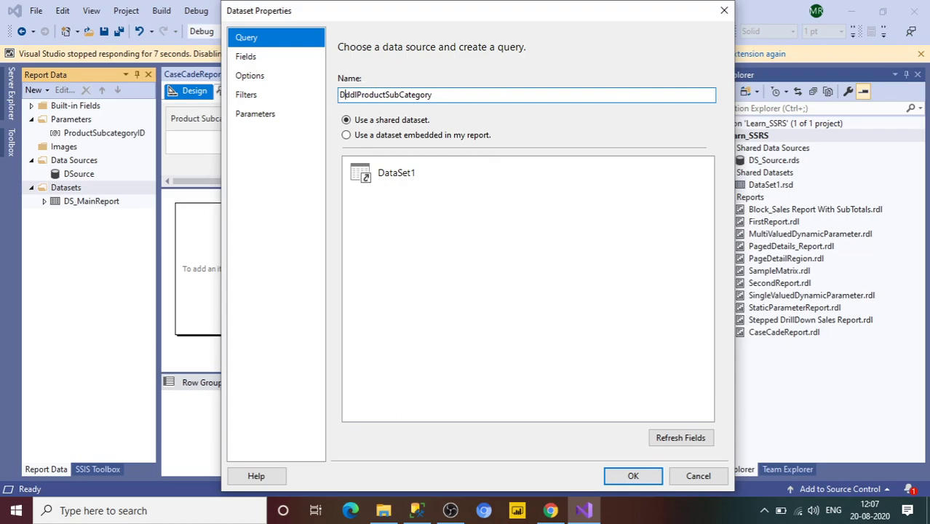
{"action": "type", "text": "_"}
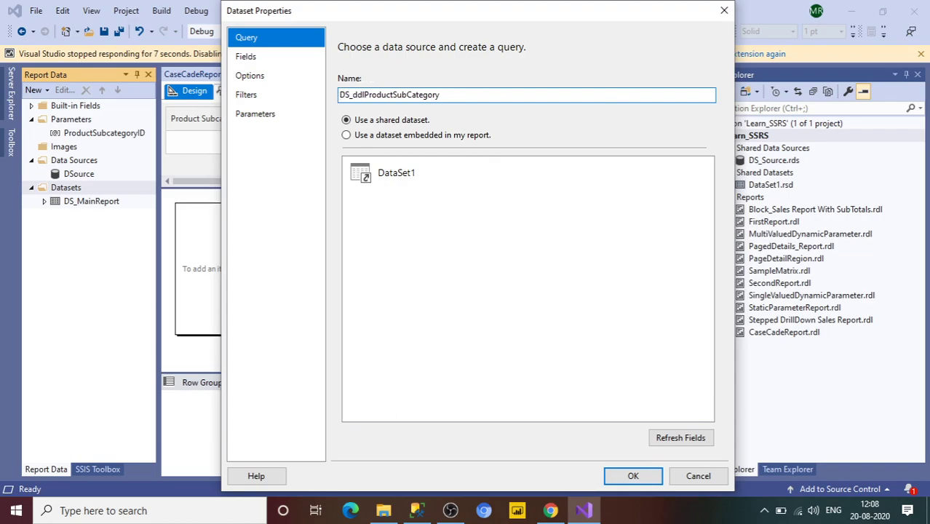
{"action": "left_click_drag", "start_coordinate": [353, 97], "coordinate": [441, 99]}
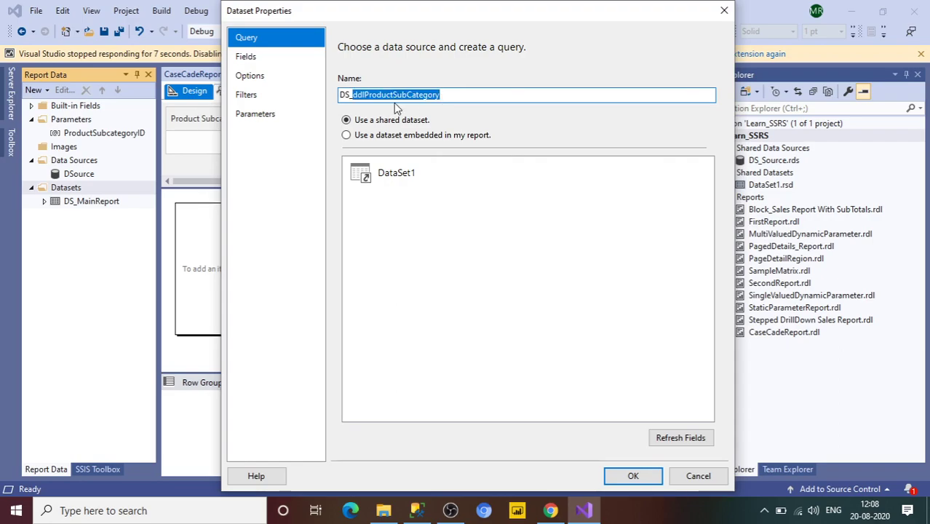
Embed DS_ddlProductSubCategory in the report and assign DSource as its data source
{"action": "left_click", "coordinate": [379, 137]}
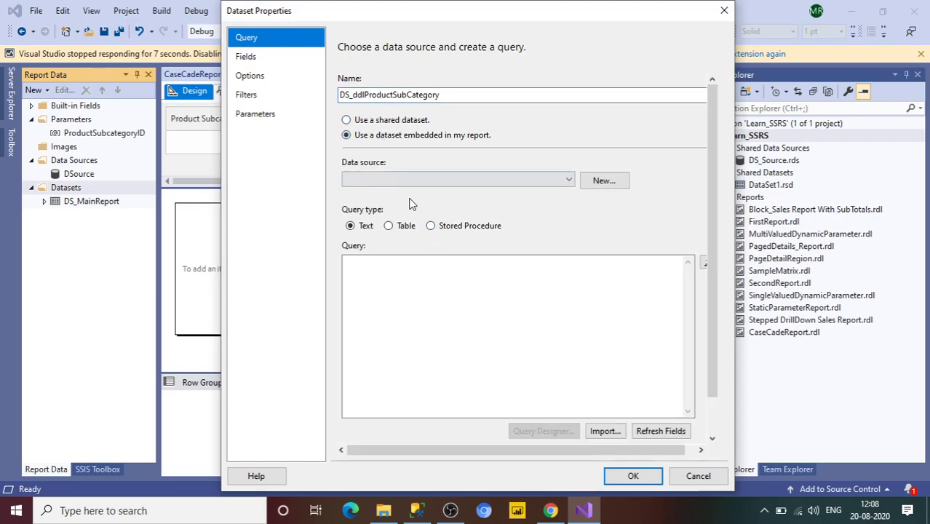
{"action": "left_click", "coordinate": [403, 183]}
{"action": "left_click", "coordinate": [399, 194]}
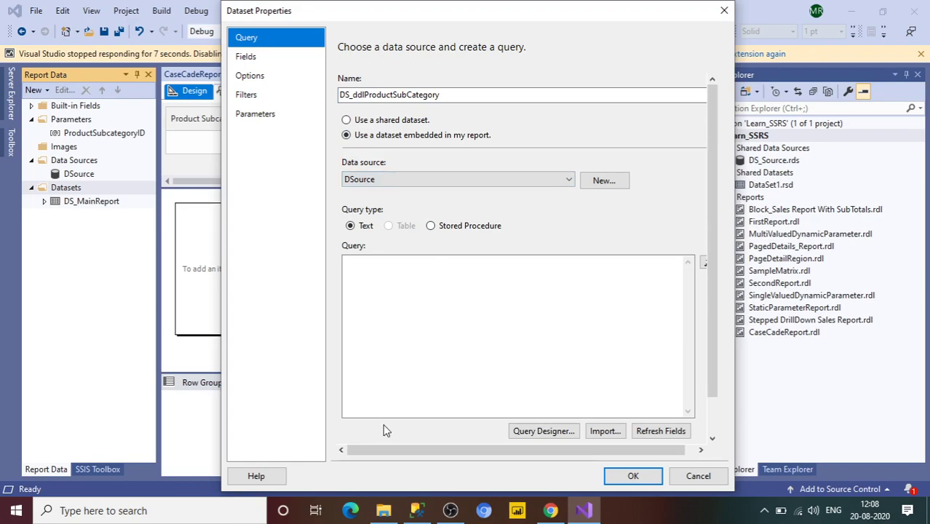
Switch to Management Studio, run the ProductSubcategory query for ProductCategoryID=1 and examine its subcategory ID and name columns
{"action": "left_click", "coordinate": [417, 510]}
{"action": "left_click", "coordinate": [326, 151]}
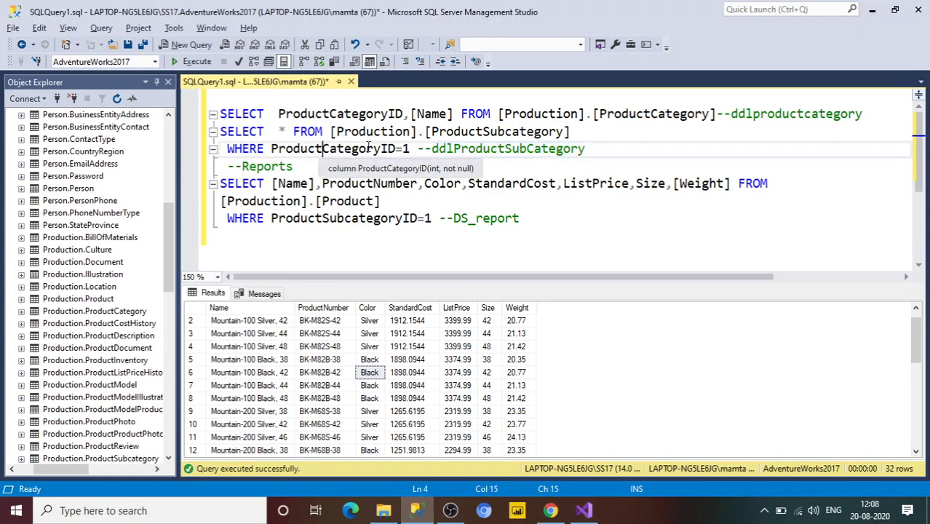
{"action": "left_click_drag", "start_coordinate": [409, 148], "coordinate": [219, 131]}
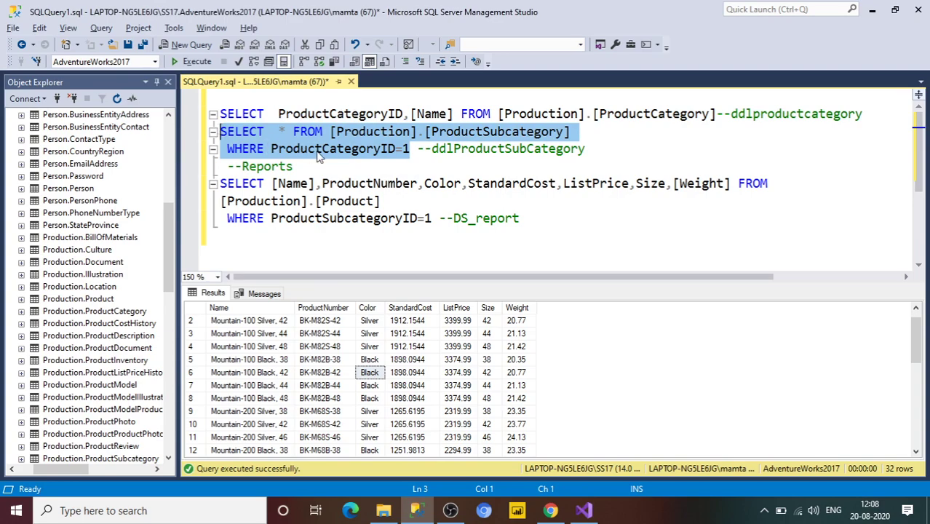
{"action": "left_click", "coordinate": [367, 148]}
{"action": "left_click", "coordinate": [281, 131]}
{"action": "left_click", "coordinate": [410, 148]}
{"action": "left_click_drag", "start_coordinate": [409, 149], "coordinate": [219, 131]}
{"action": "left_click", "coordinate": [194, 62]}
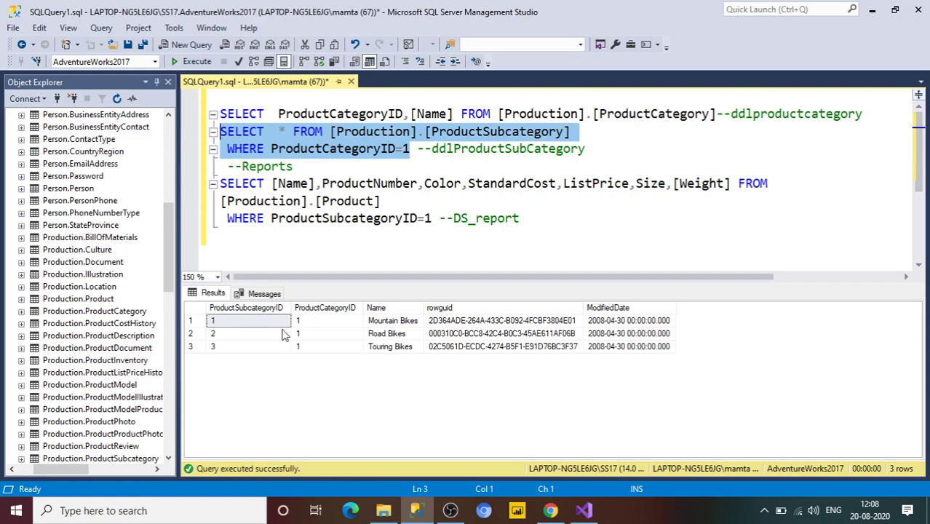
{"action": "left_click", "coordinate": [393, 308]}
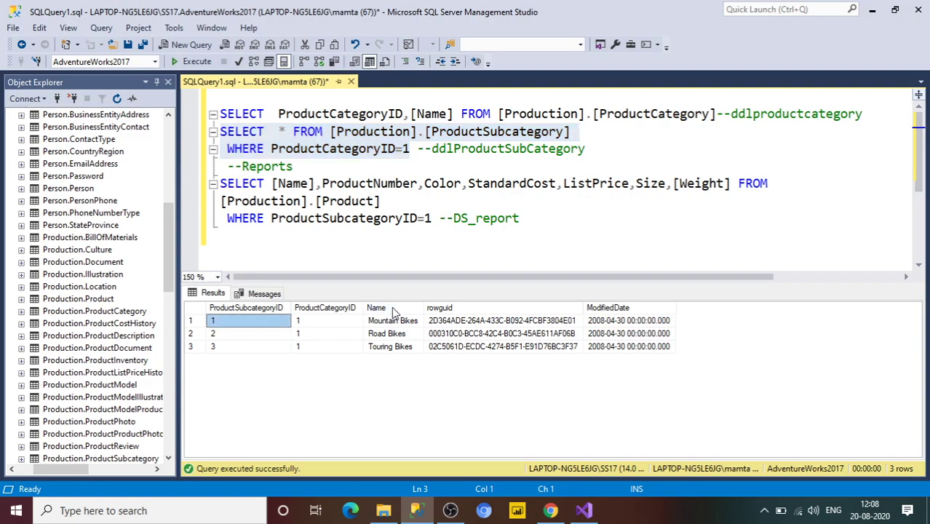
{"action": "left_click", "coordinate": [262, 315]}
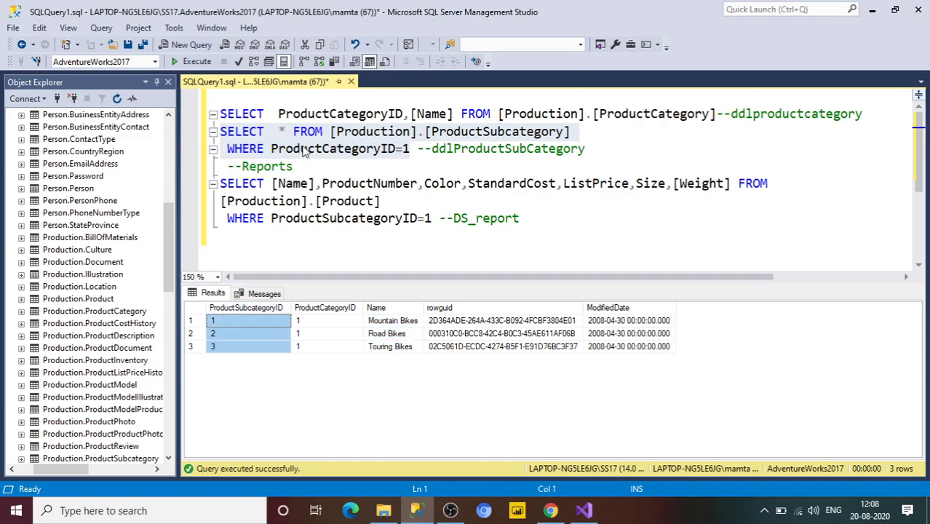
Remove the asterisk from the ProductSubcategory query's SELECT list, keeping the query on its own line and the category comment intact
{"action": "left_click", "coordinate": [286, 131]}
{"action": "key", "text": "BackSpace"}
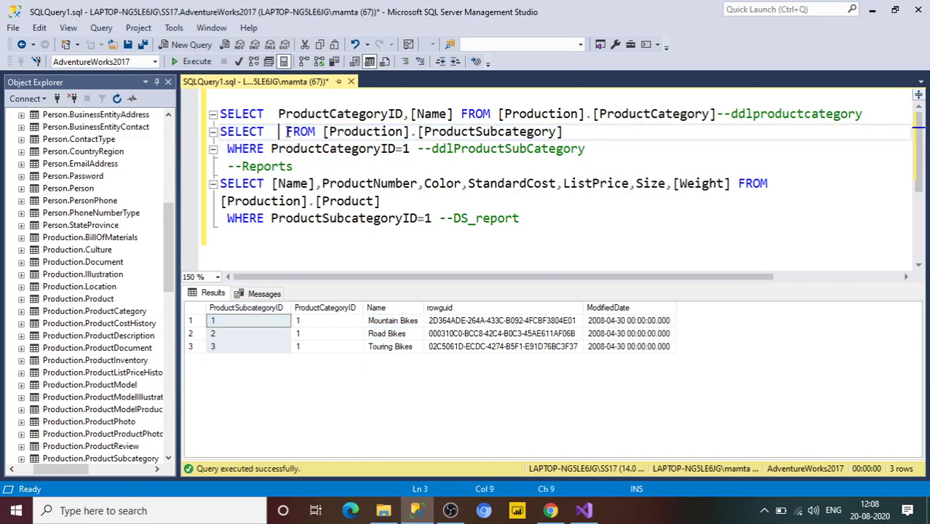
{"action": "type", "text": "o"}
{"action": "key", "text": "Home"}
{"action": "type", "text": "produc"}
{"action": "key", "text": "Home"}
{"action": "key", "text": "BackSpace"}
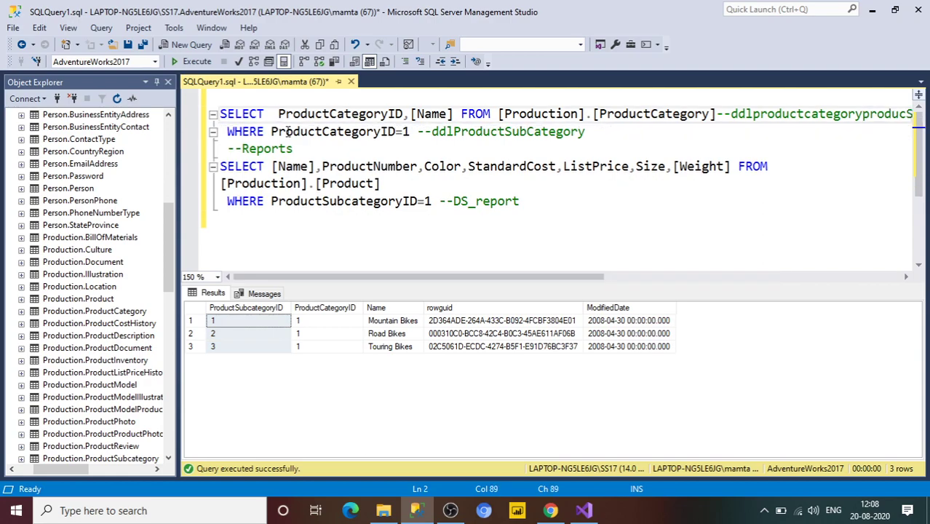
{"action": "key", "text": "Return"}
{"action": "key", "text": "Delete"}
{"action": "key", "text": "Delete"}
{"action": "key", "text": "Delete"}
{"action": "key", "text": "Delete"}
{"action": "key", "text": "Delete"}
{"action": "key", "text": "Delete"}
Insert ProductSubcategoryID as the first selected column of the ProductSubcategory query
{"action": "left_click", "coordinate": [287, 131]}
{"action": "key", "text": "BackSpace"}
{"action": "type", "text": "product"}
{"action": "key", "text": "Down"}
{"action": "key", "text": "Down"}
{"action": "key", "text": "Down"}
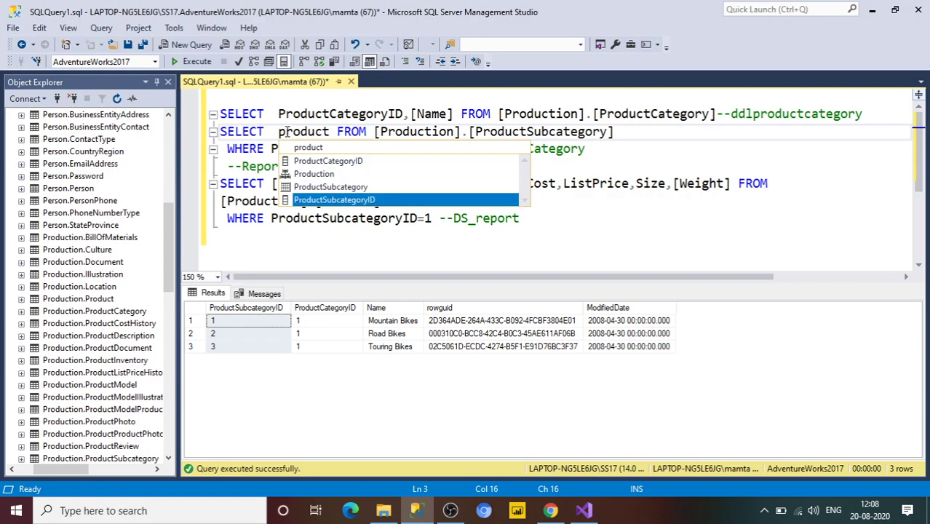
{"action": "key", "text": "Tab"}
Add [Name], enclosed in square brackets, as the second selected column of the ProductSubcategory query
{"action": "type", "text": ",name"}
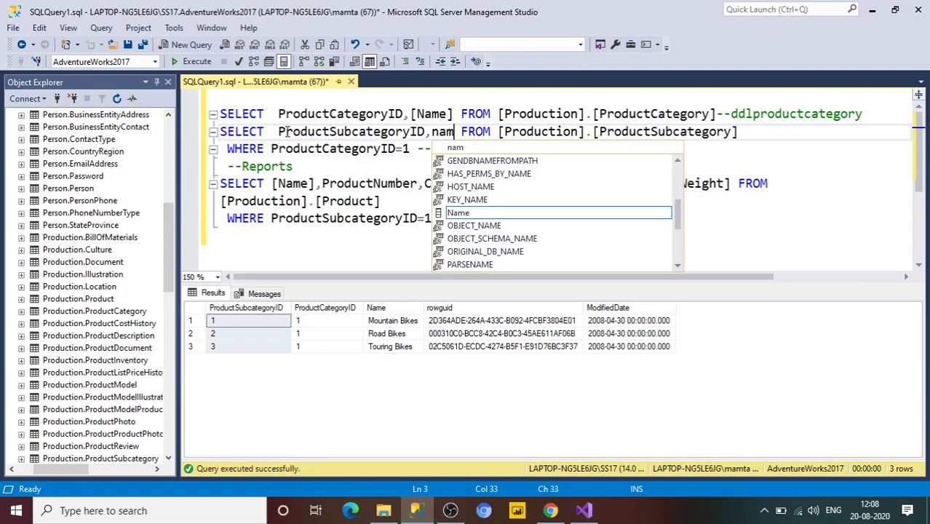
{"action": "key", "text": "Tab"}
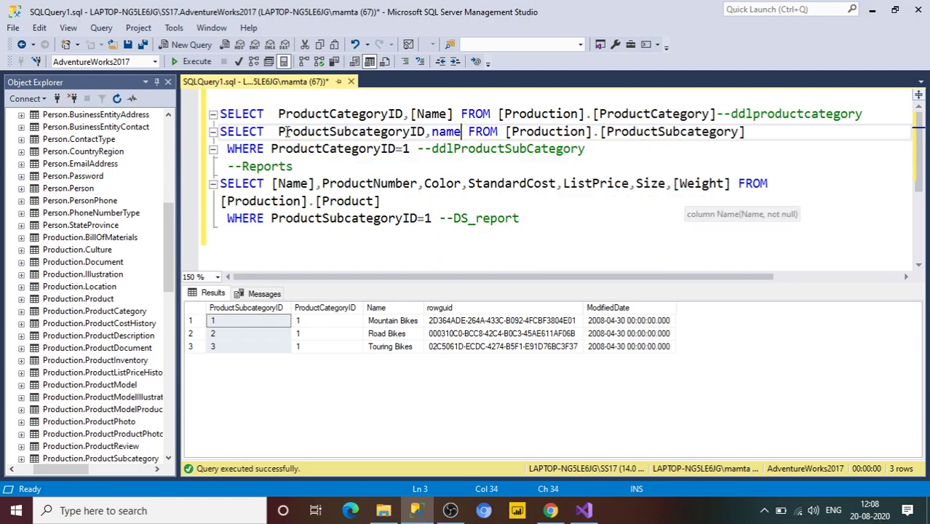
{"action": "type", "text": "]"}
{"action": "key", "text": "Left"}
{"action": "key", "text": "Left"}
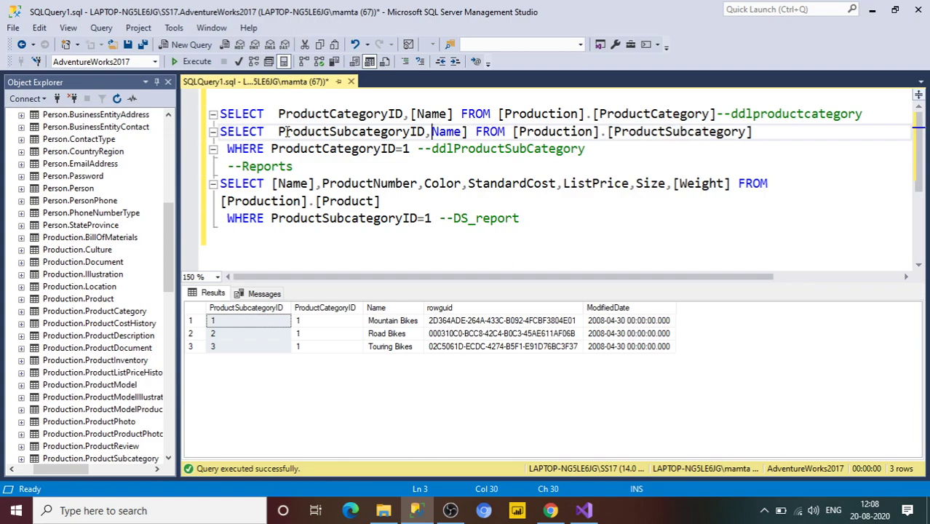
{"action": "type", "text": "["}
{"action": "key", "text": "Escape"}
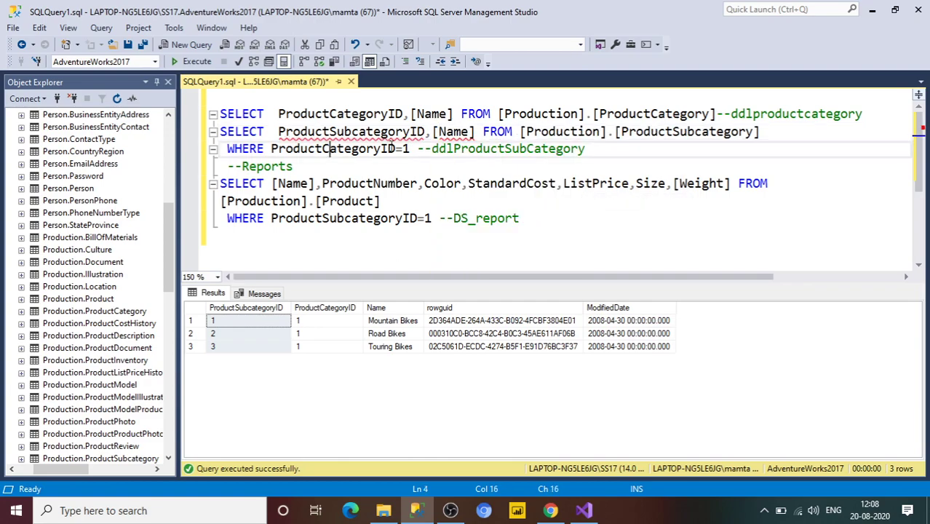
Copy the revised ProductSubcategory query with its WHERE clause and paste it into the DS_ddlProductSubCategory dataset in Visual Studio
{"action": "left_click_drag", "start_coordinate": [409, 148], "coordinate": [222, 135]}
{"action": "key", "text": "ctrl+c"}
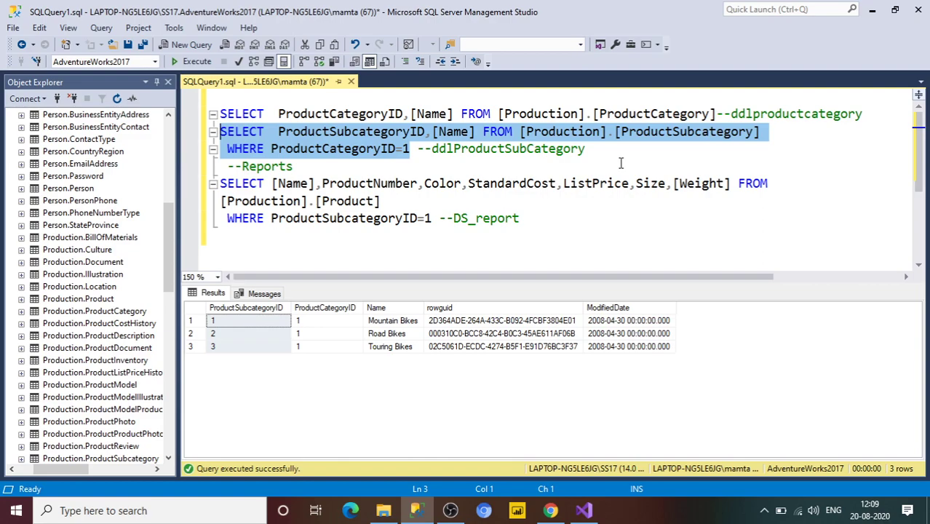
{"action": "left_click", "coordinate": [583, 510]}
{"action": "key", "text": "ctrl+v"}
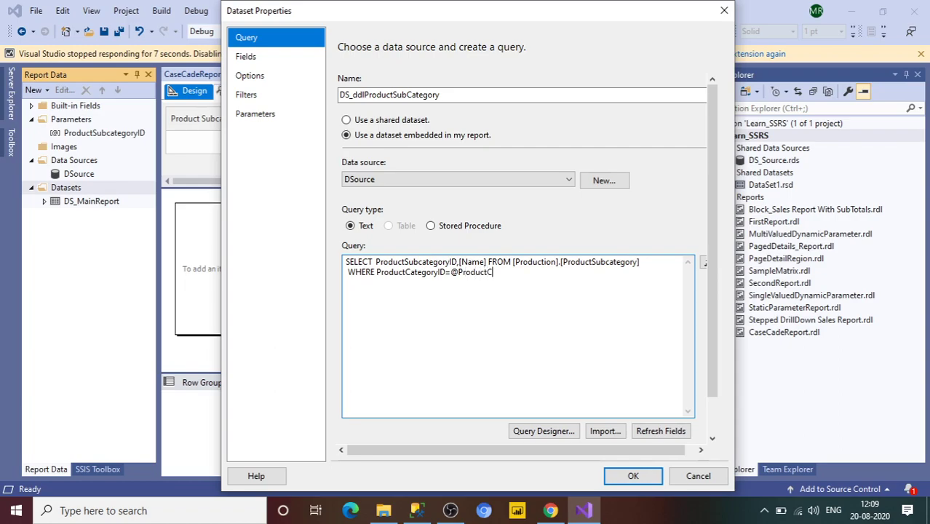
{"action": "left_click_drag", "start_coordinate": [446, 274], "coordinate": [378, 273]}
{"action": "key", "text": "ctrl+c"}
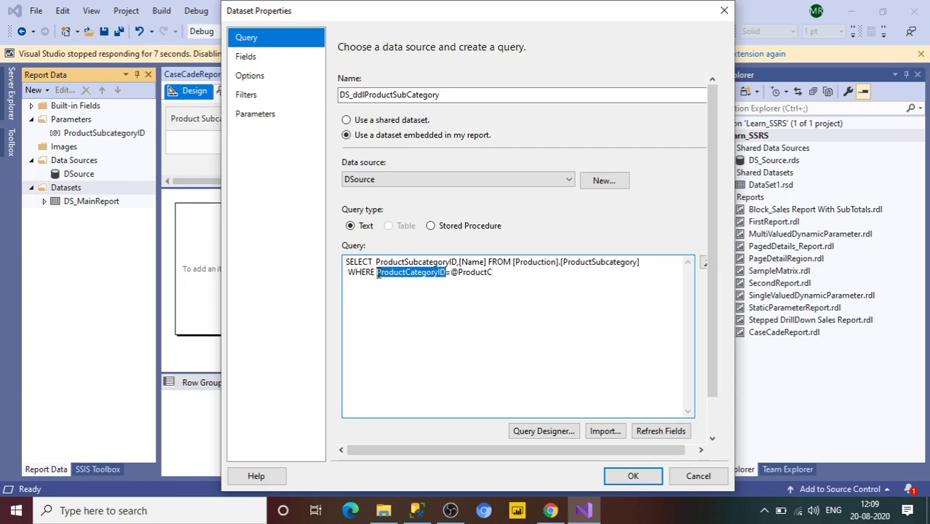
{"action": "left_click_drag", "start_coordinate": [494, 274], "coordinate": [460, 274]}
{"action": "key", "text": "ctrl+v"}
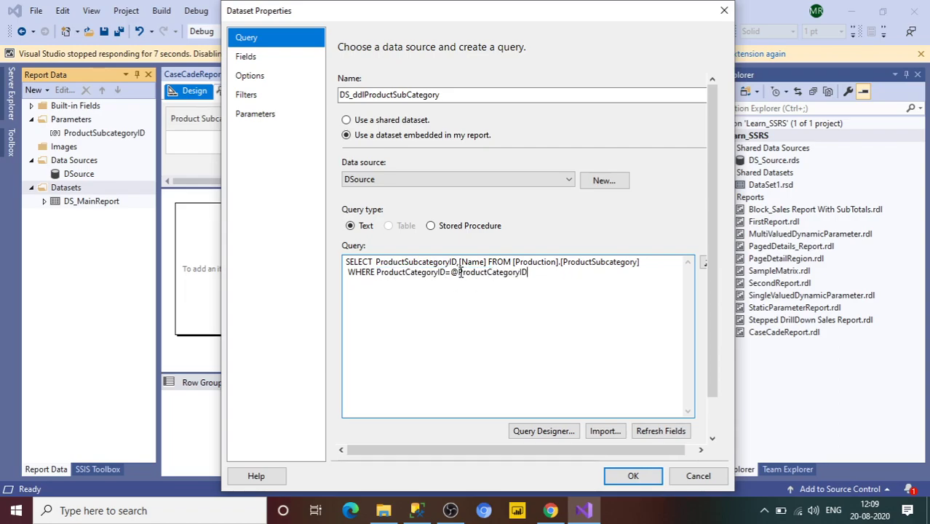
{"action": "left_click", "coordinate": [633, 474]}
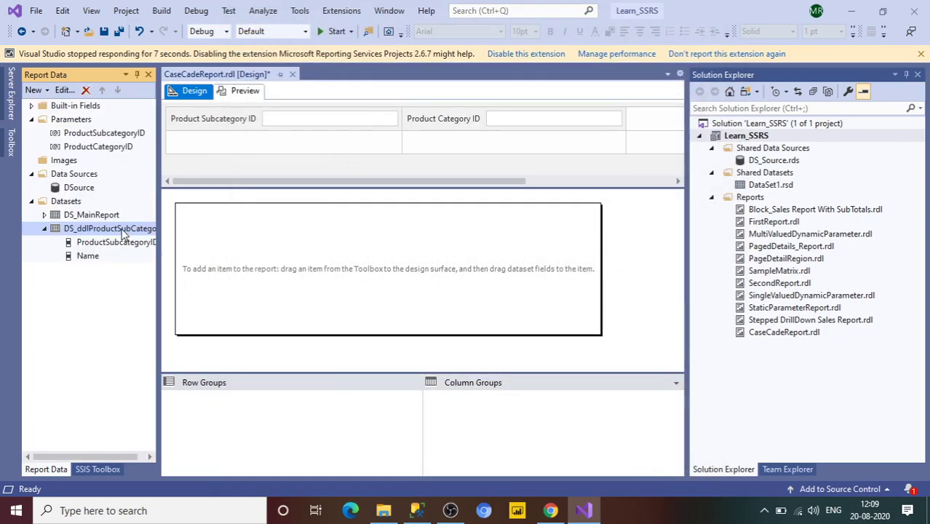
Examine the report's ProductCategoryID parameter and how DS_ddlProductSubCategory maps its query parameter to it
{"action": "left_click", "coordinate": [106, 148]}
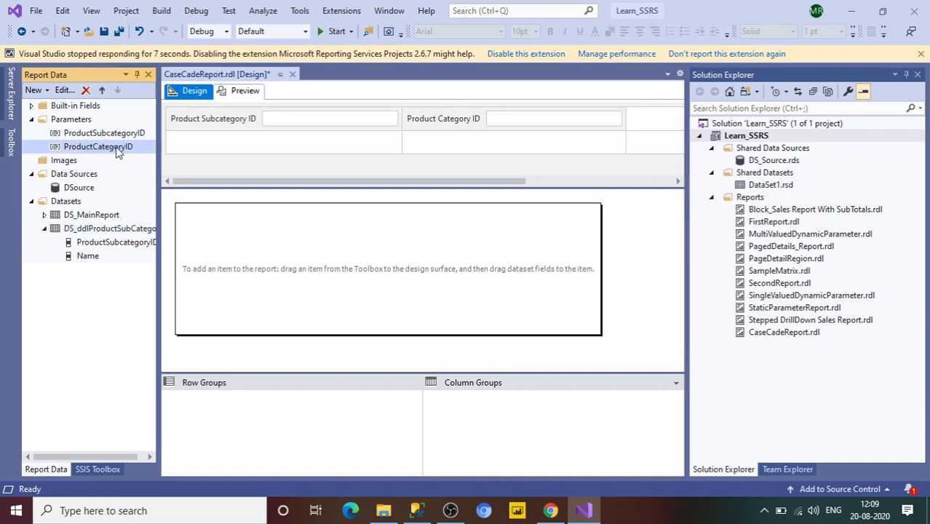
{"action": "double_click", "coordinate": [102, 230]}
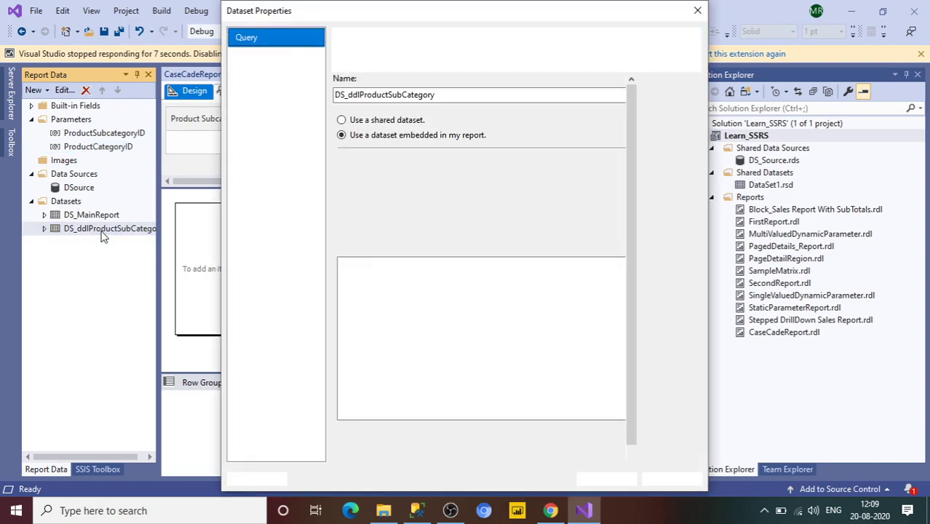
{"action": "left_click", "coordinate": [267, 116]}
{"action": "left_click", "coordinate": [570, 128]}
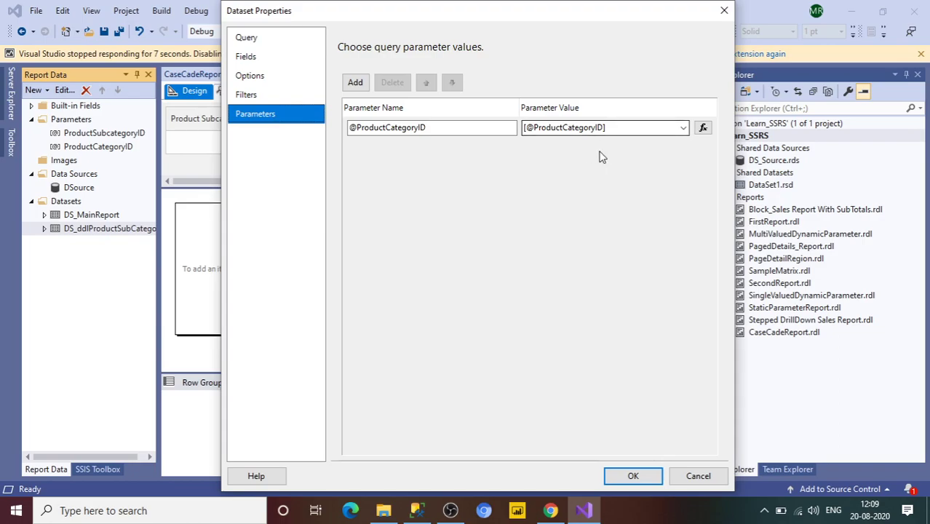
{"action": "left_click", "coordinate": [622, 478]}
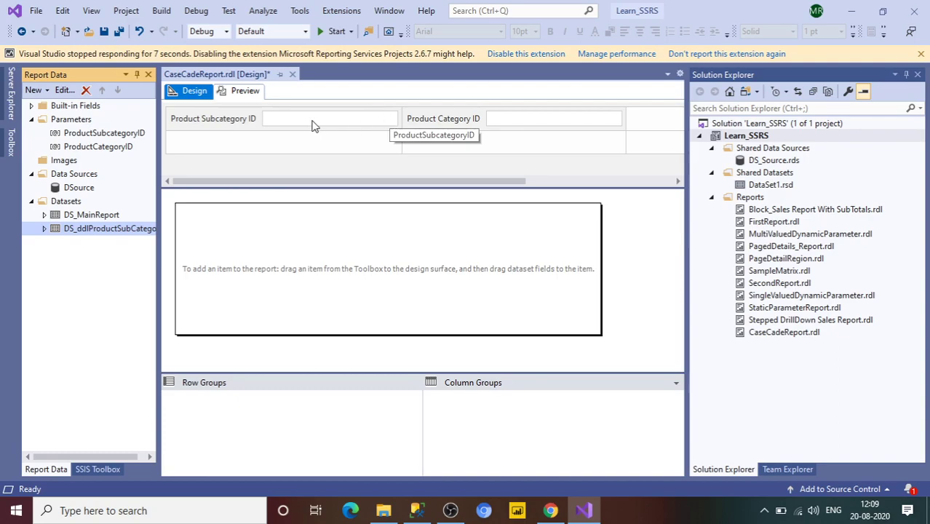
Switch to Management Studio and copy the name ddlproductcategory from the category query's comment
{"action": "left_click", "coordinate": [416, 510]}
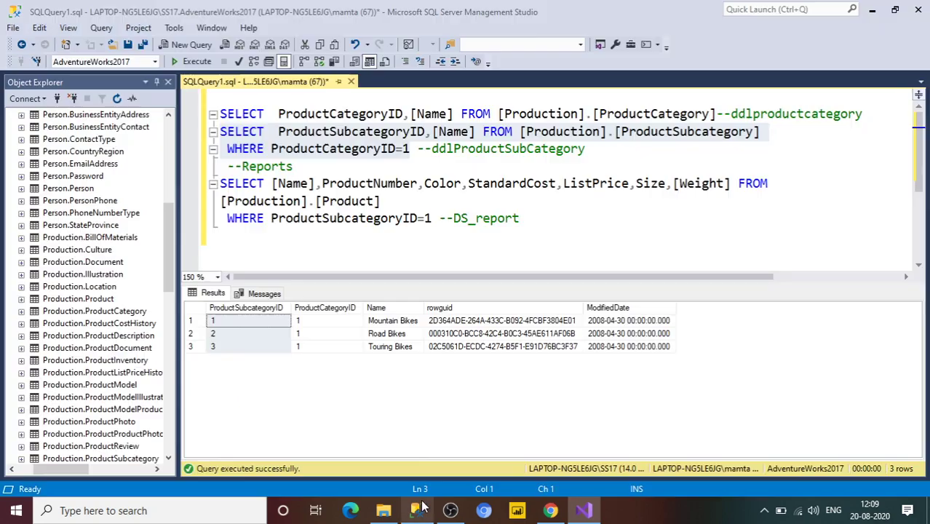
{"action": "left_click", "coordinate": [439, 131]}
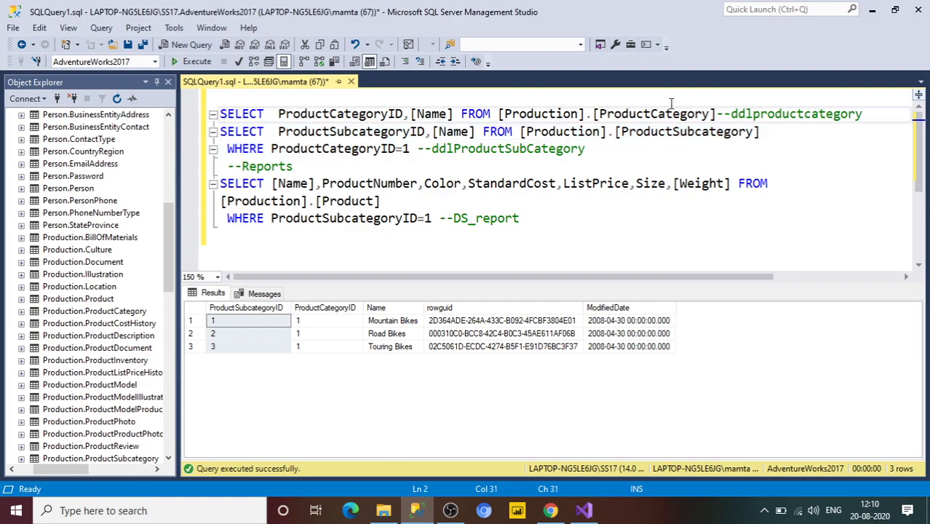
{"action": "left_click_drag", "start_coordinate": [731, 114], "coordinate": [869, 117]}
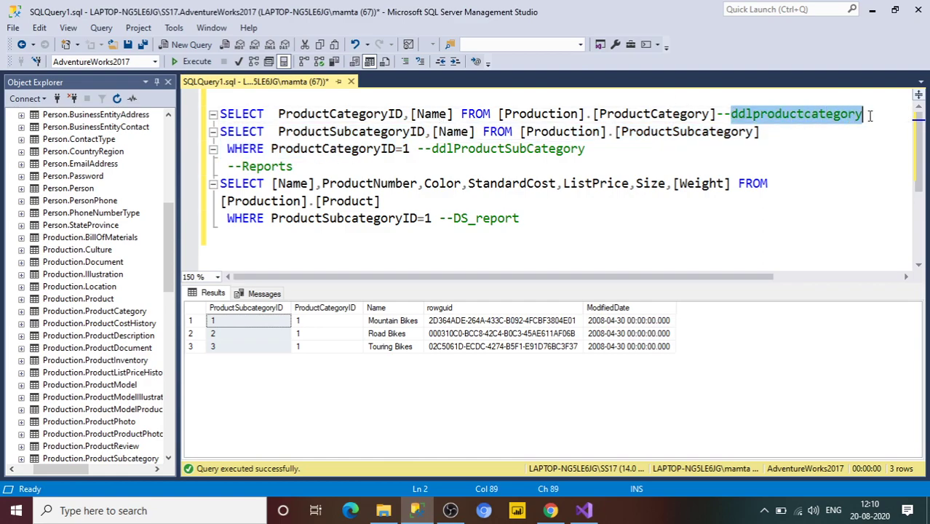
Switch back to Visual Studio, start a new dataset in CaseCadeReport and name it DS_ddlproductcategory
{"action": "key", "text": "alt+Tab"}
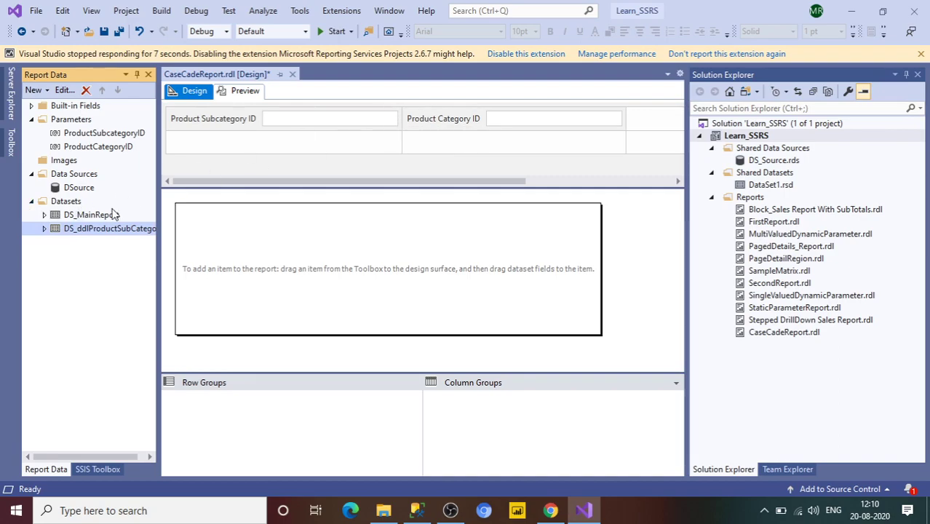
{"action": "left_click", "coordinate": [71, 205]}
{"action": "right_click", "coordinate": [71, 206]}
{"action": "left_click", "coordinate": [88, 216]}
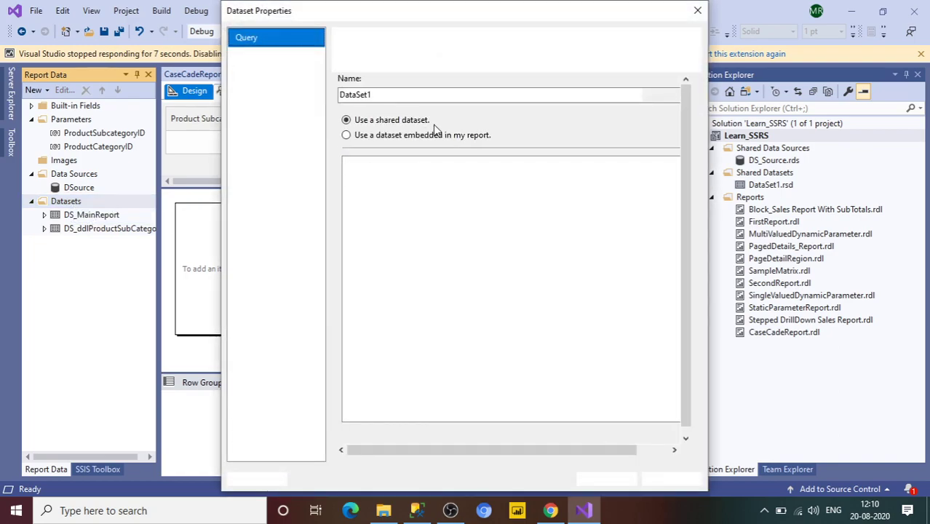
{"action": "left_click", "coordinate": [294, 98]}
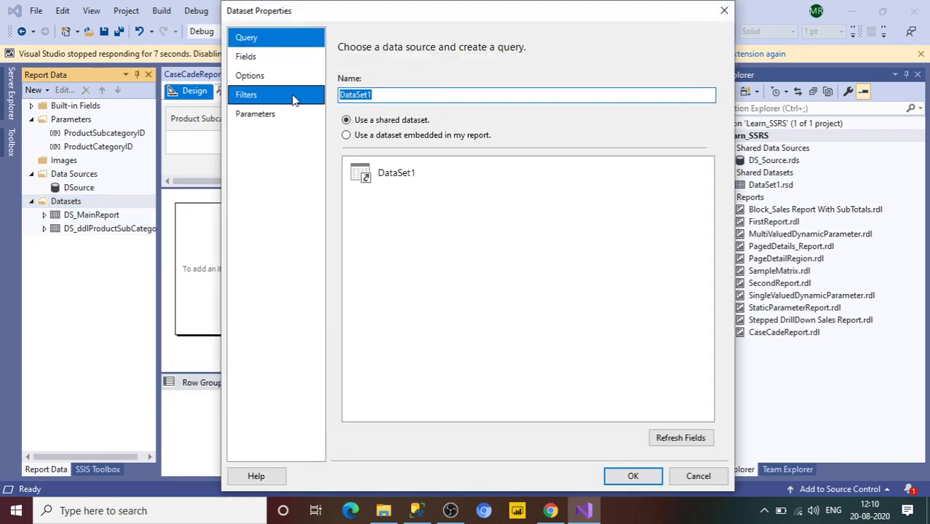
{"action": "type", "text": "DS_ddlproductcategory"}
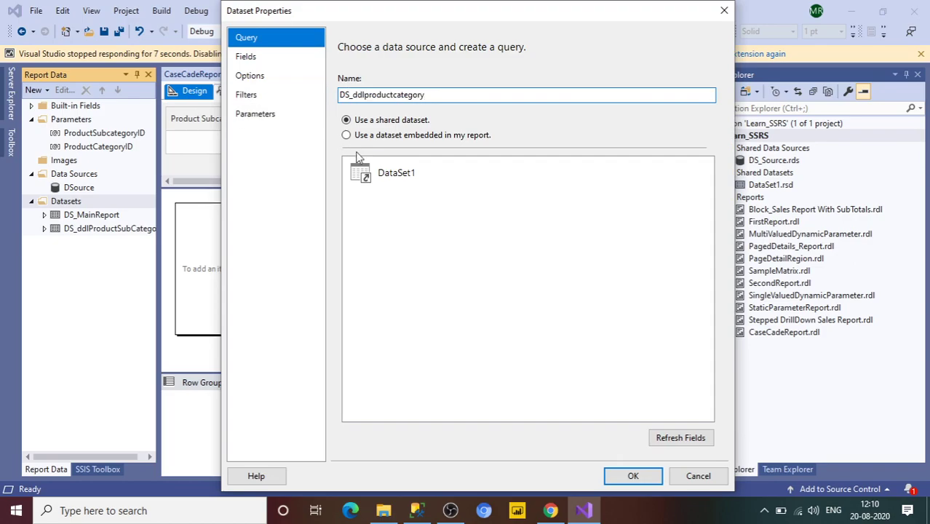
Embed DS_ddlproductcategory in the report and assign DSource as its data source
{"action": "left_click", "coordinate": [387, 139]}
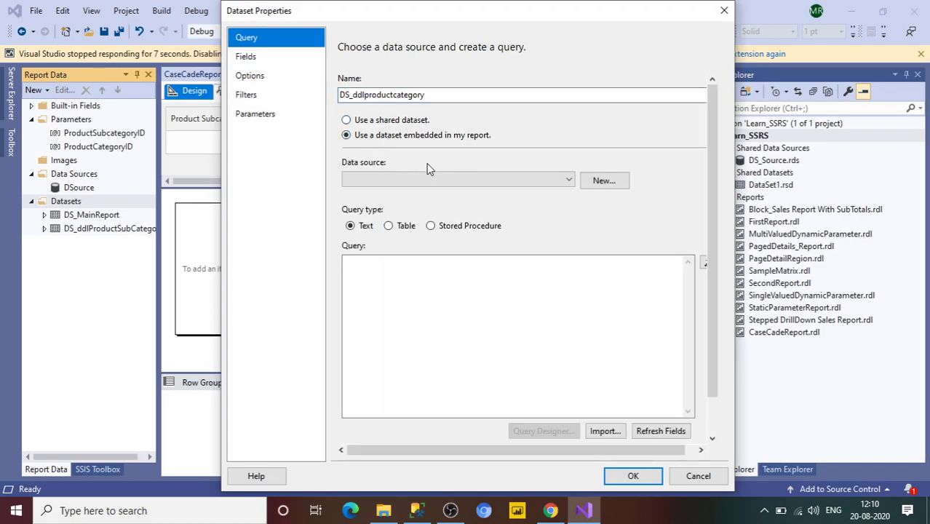
{"action": "left_click", "coordinate": [433, 180]}
{"action": "left_click", "coordinate": [406, 191]}
{"action": "left_click", "coordinate": [414, 272]}
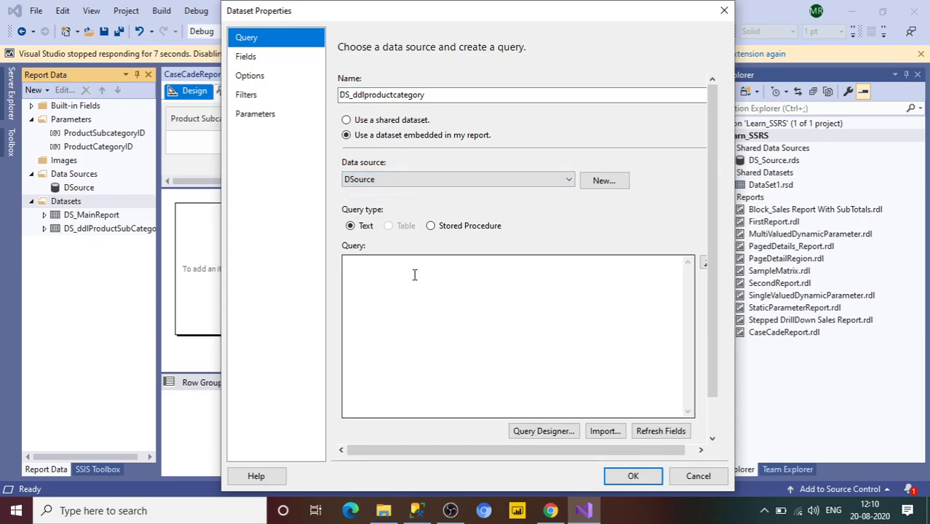
Copy the ProductCategory query from Management Studio, paste it as the DS_ddlproductcategory query in Visual Studio and save the dataset
{"action": "left_click", "coordinate": [426, 509]}
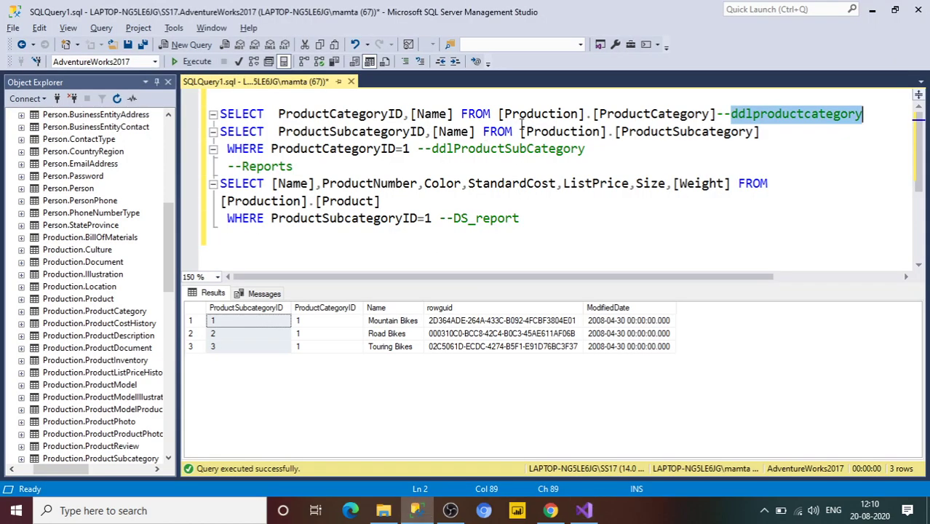
{"action": "left_click_drag", "start_coordinate": [718, 113], "coordinate": [220, 113]}
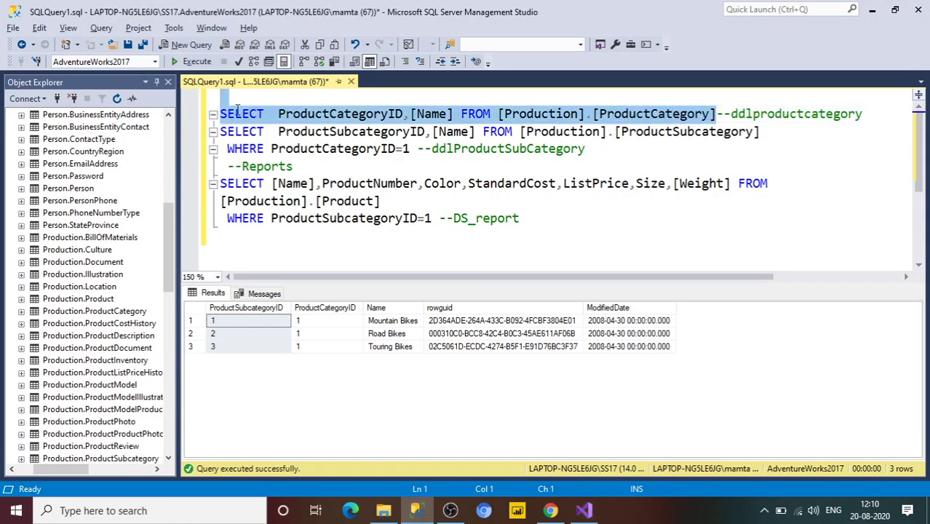
{"action": "key", "text": "alt+Tab"}
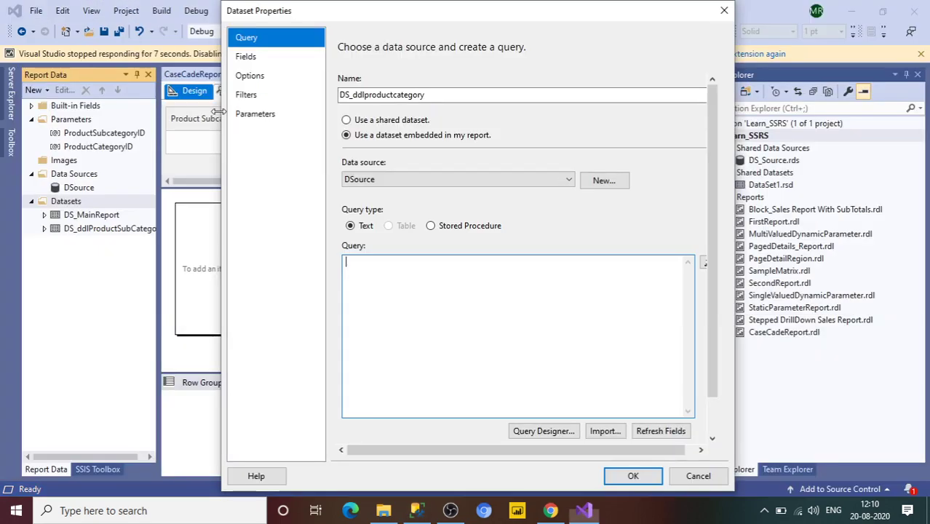
{"action": "type", "text": "SELECT ProductCategoryID,[Name] FROM [Production].[ProductCategory]"}
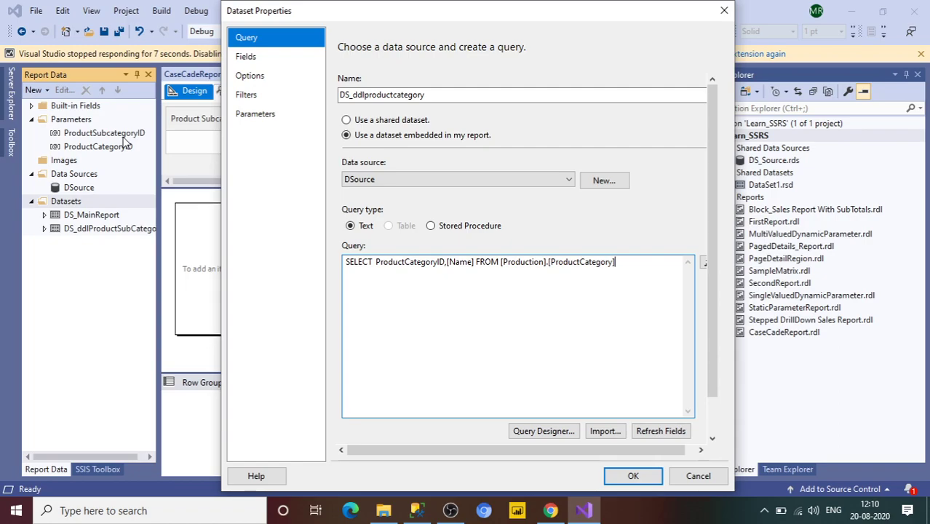
{"action": "left_click", "coordinate": [632, 475]}
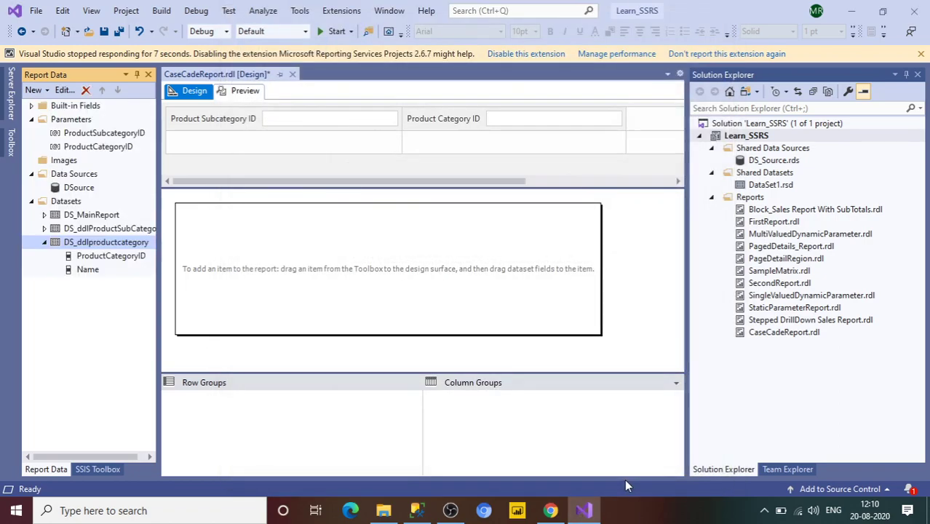
Collapse the DS_ddlproductcategory fields, preview CaseCadeReport to check its parameter prompts and return to the report design
{"action": "left_click", "coordinate": [44, 243]}
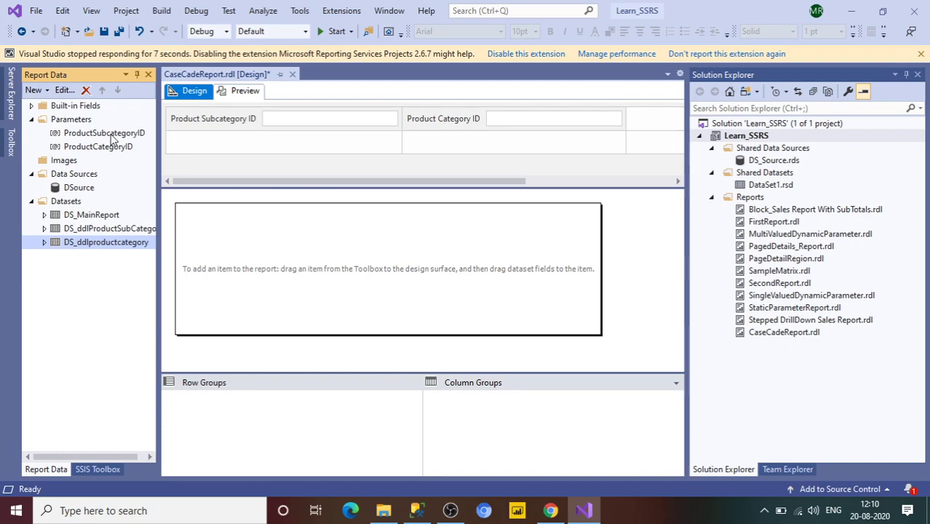
{"action": "left_click", "coordinate": [245, 92]}
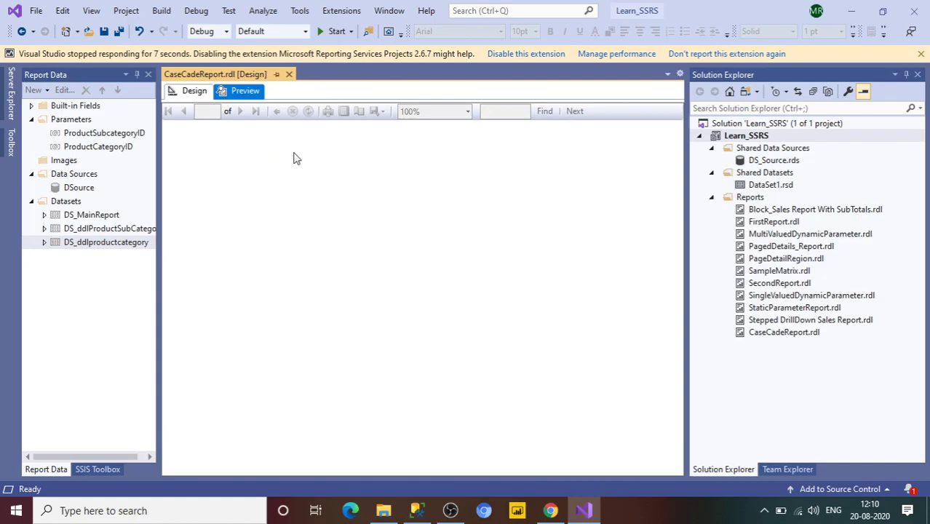
{"action": "left_click", "coordinate": [189, 93]}
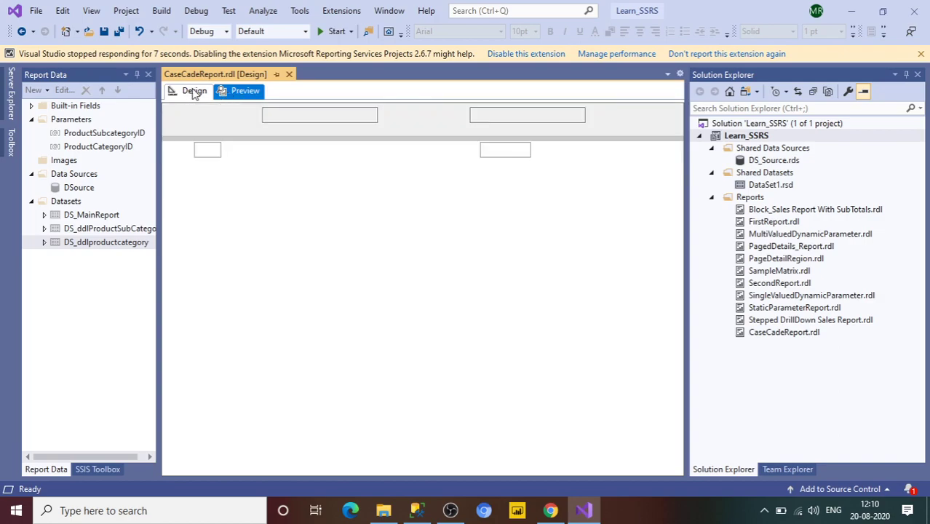
Set the ProductSubcategoryID parameter's available values to come from a query, using the DS_ddlProductSubCategory dataset
{"action": "left_click", "coordinate": [102, 135]}
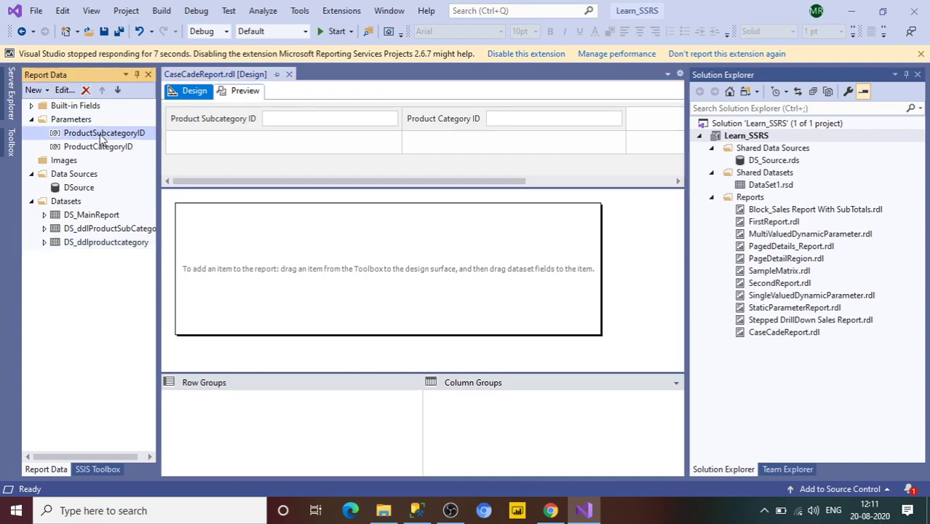
{"action": "double_click", "coordinate": [102, 135]}
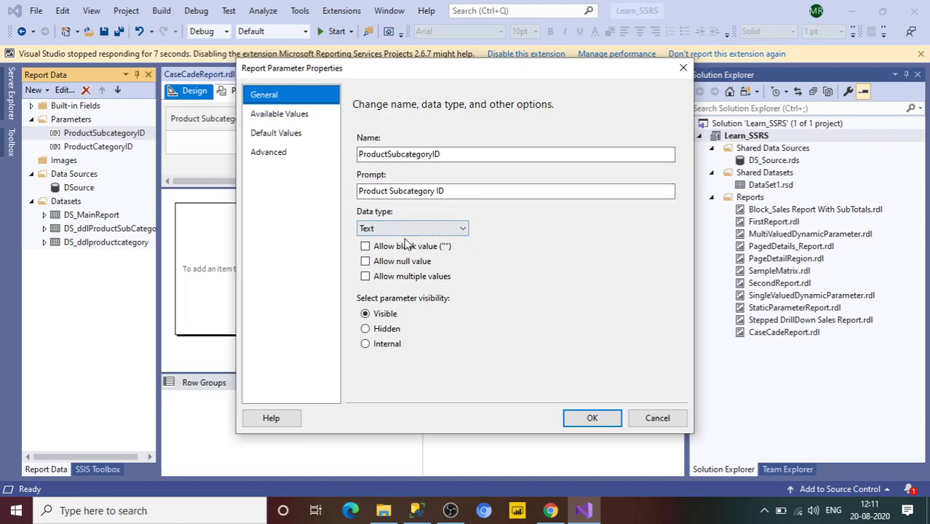
{"action": "left_click", "coordinate": [306, 118]}
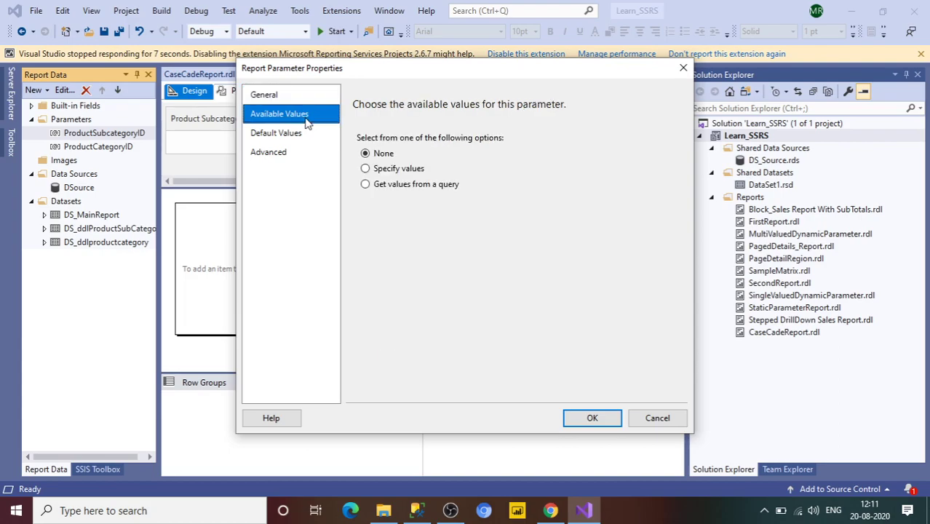
{"action": "left_click", "coordinate": [366, 169]}
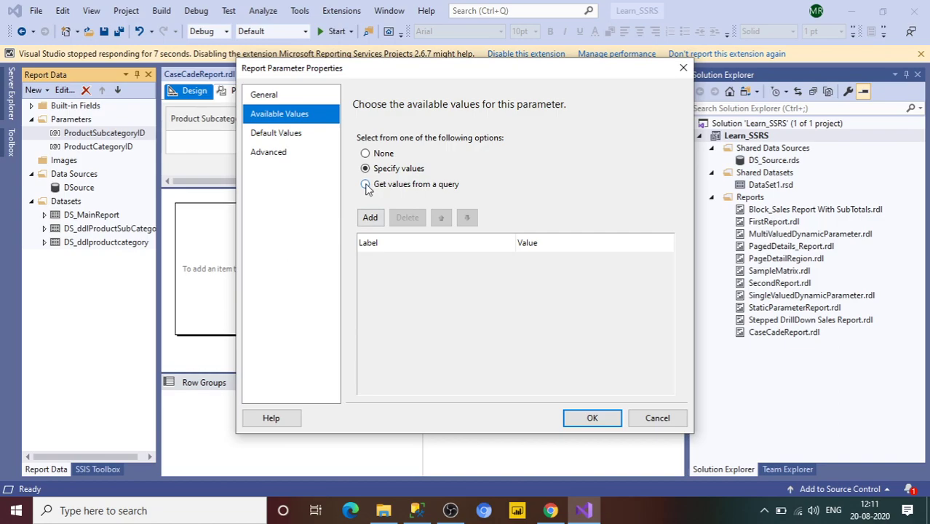
{"action": "left_click", "coordinate": [366, 185]}
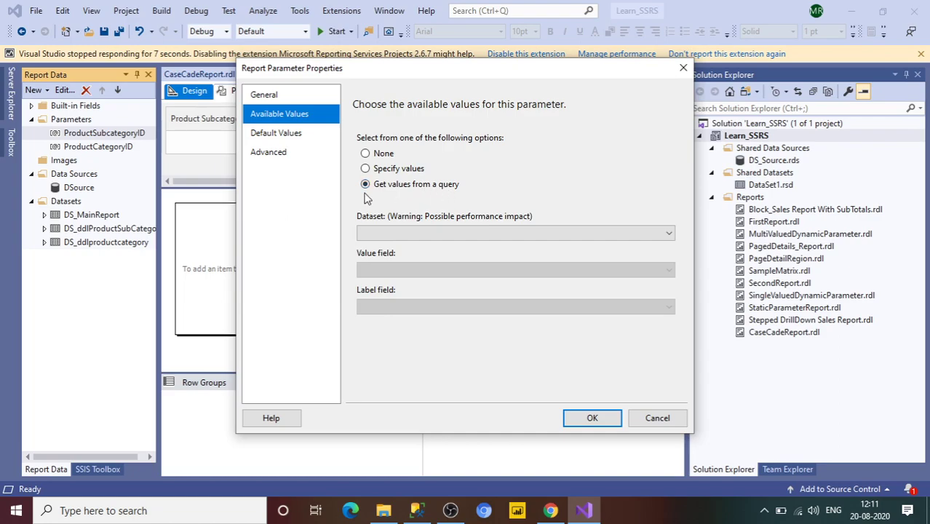
{"action": "left_click", "coordinate": [415, 233]}
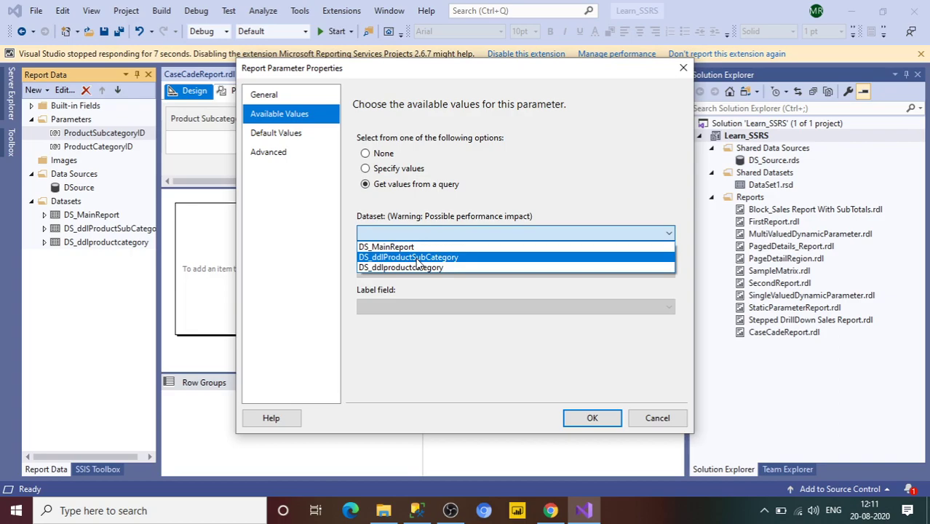
{"action": "left_click", "coordinate": [418, 257]}
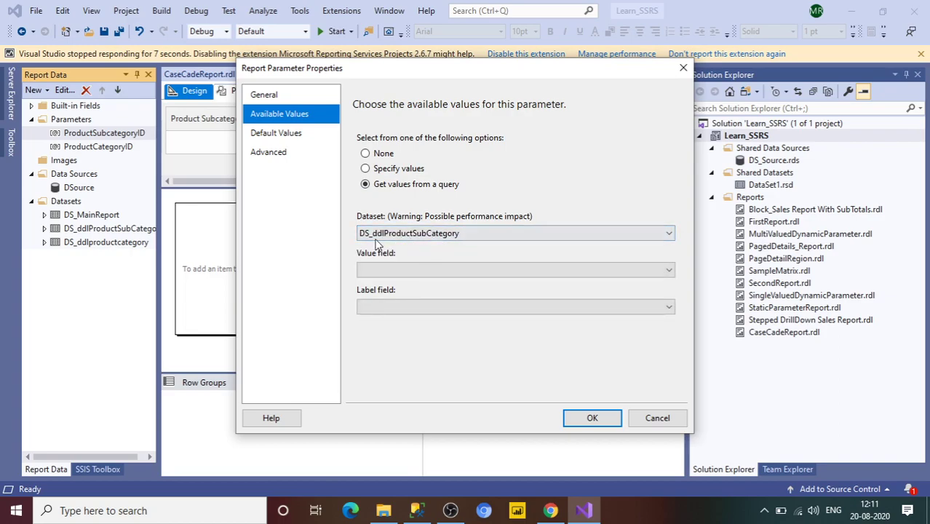
Use ProductSubcategoryID as the value field and Name as the label field, review the default and advanced options, and save the parameter
{"action": "left_click", "coordinate": [409, 270]}
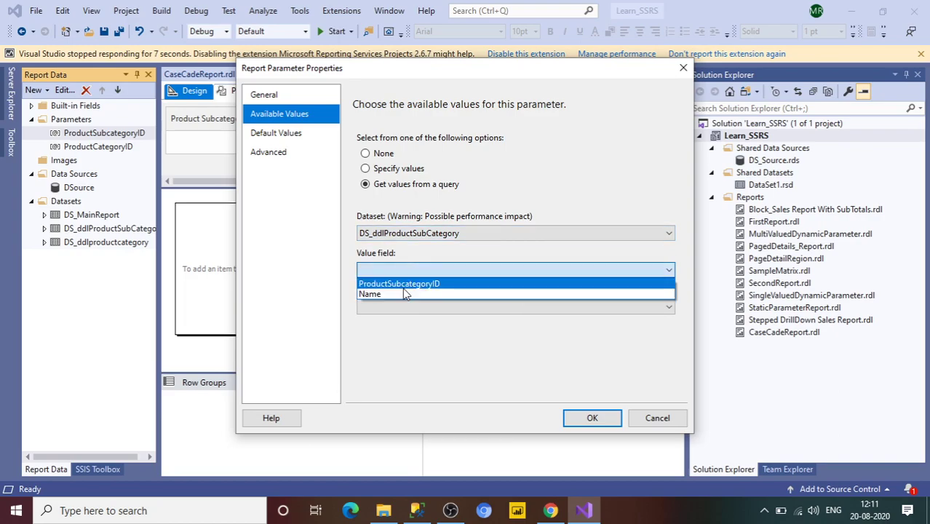
{"action": "left_click", "coordinate": [404, 287]}
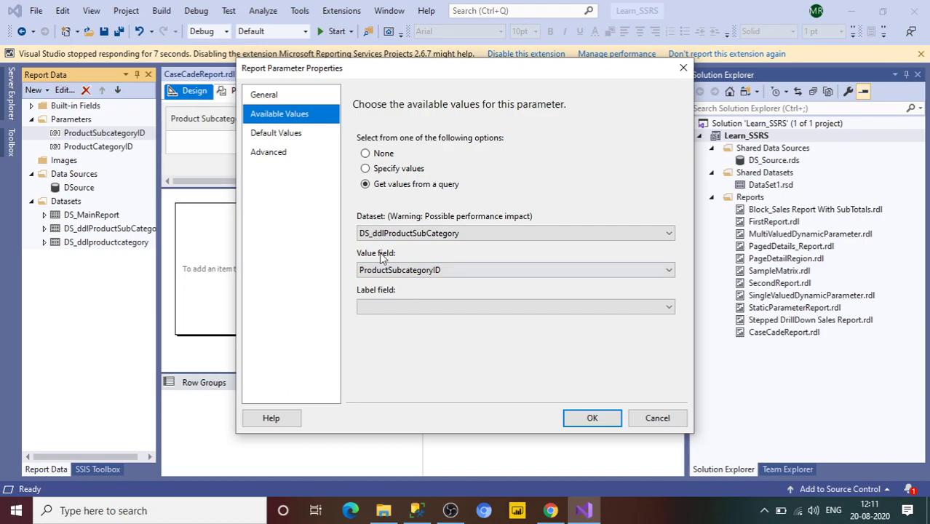
{"action": "left_click", "coordinate": [427, 309]}
{"action": "left_click", "coordinate": [420, 328]}
{"action": "left_click", "coordinate": [291, 134]}
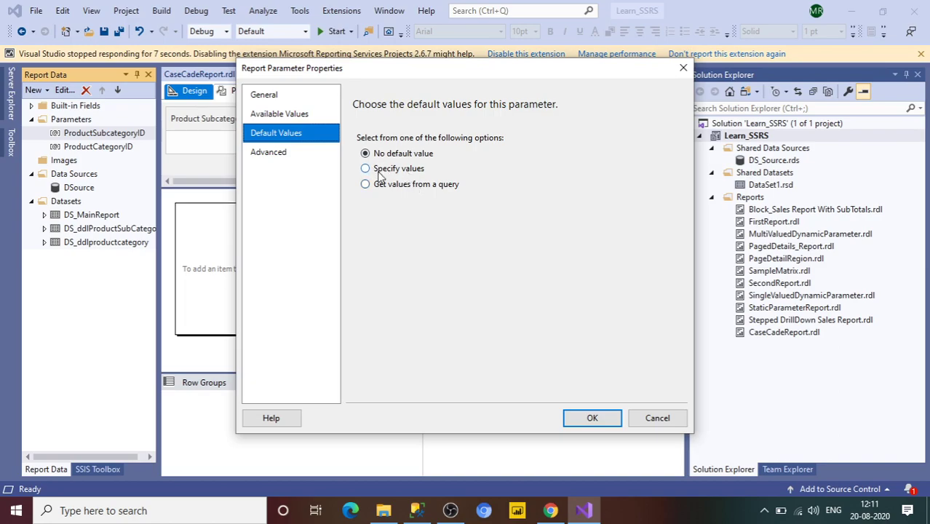
{"action": "left_click", "coordinate": [287, 152]}
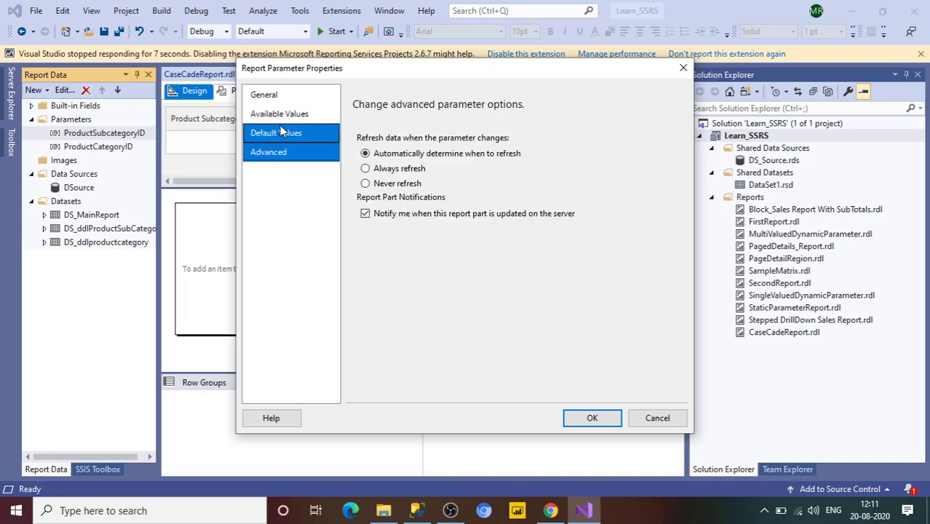
{"action": "left_click", "coordinate": [280, 131]}
{"action": "left_click", "coordinate": [280, 117]}
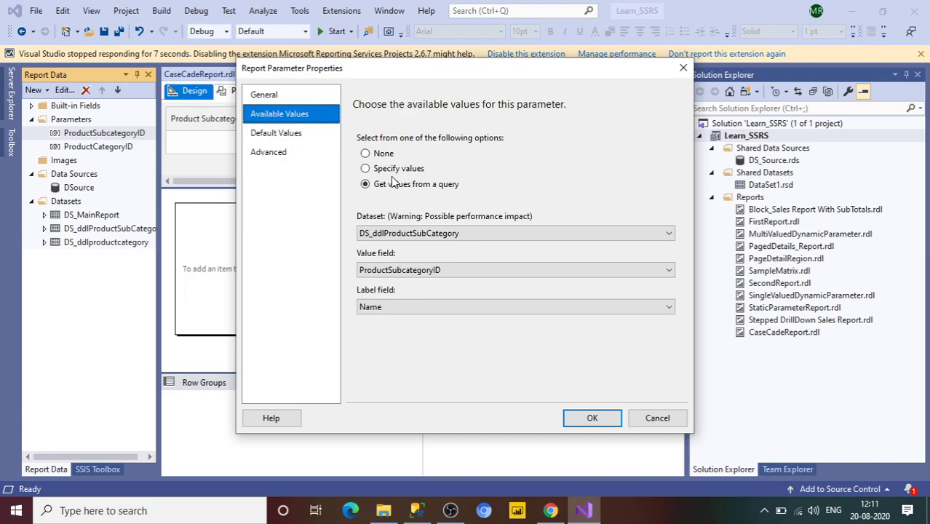
{"action": "left_click", "coordinate": [595, 419]}
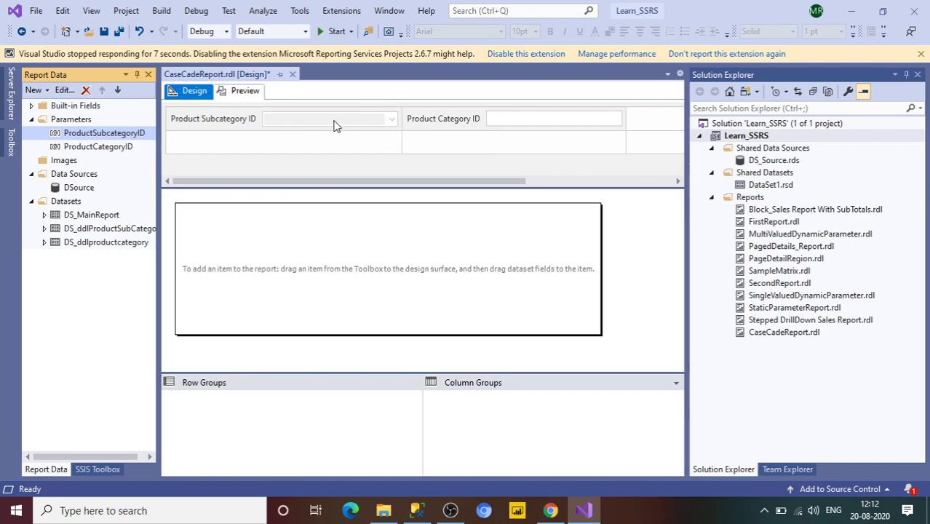
Set the ProductCategoryID parameter's available values to come from a query, using the DS_ddlproductcategory dataset
{"action": "left_click", "coordinate": [95, 149]}
{"action": "double_click", "coordinate": [94, 149]}
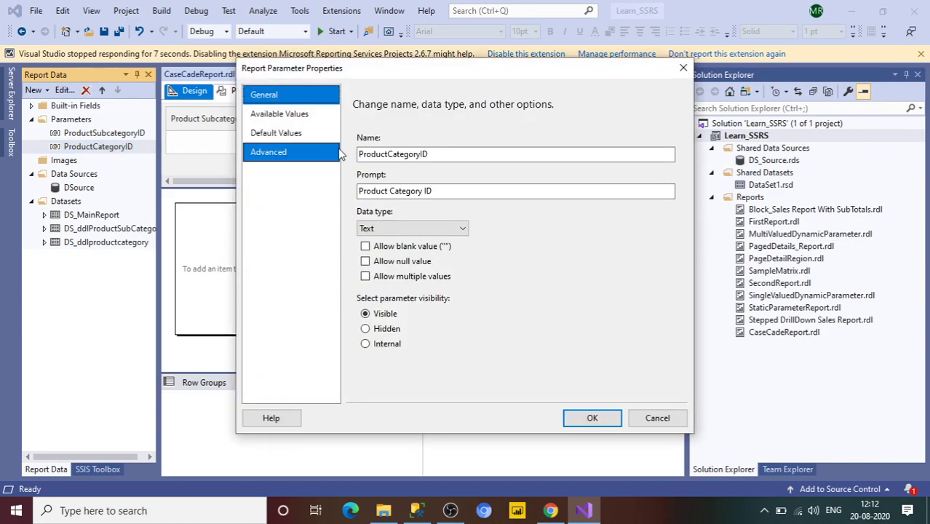
{"action": "left_click", "coordinate": [299, 116]}
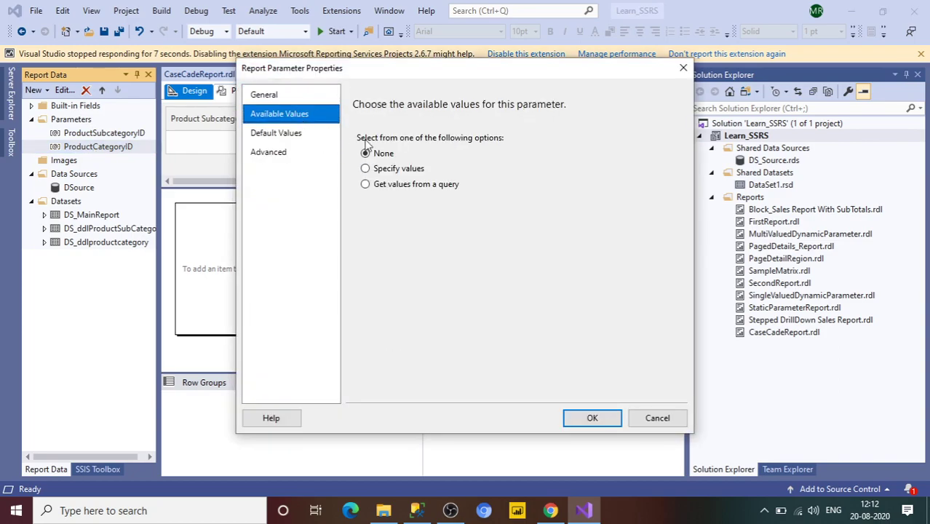
{"action": "left_click", "coordinate": [365, 185]}
{"action": "left_click", "coordinate": [466, 233]}
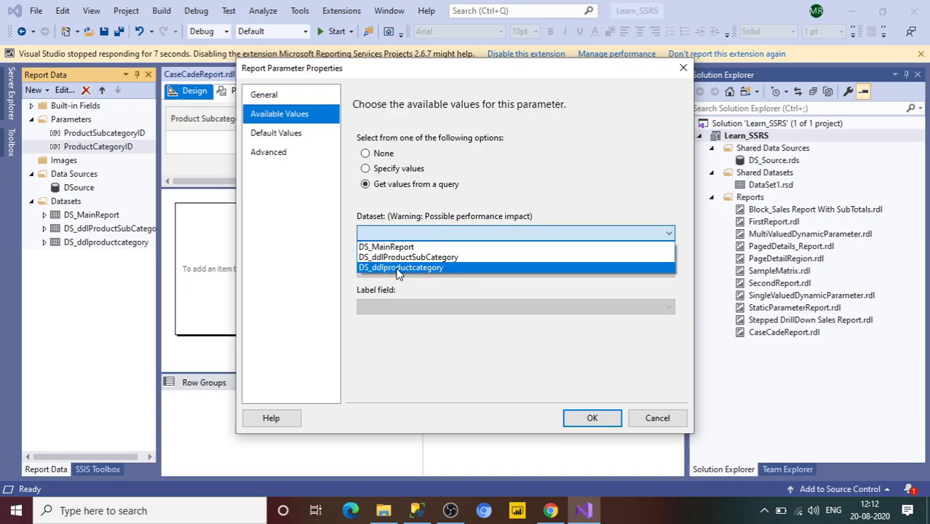
{"action": "left_click", "coordinate": [398, 270]}
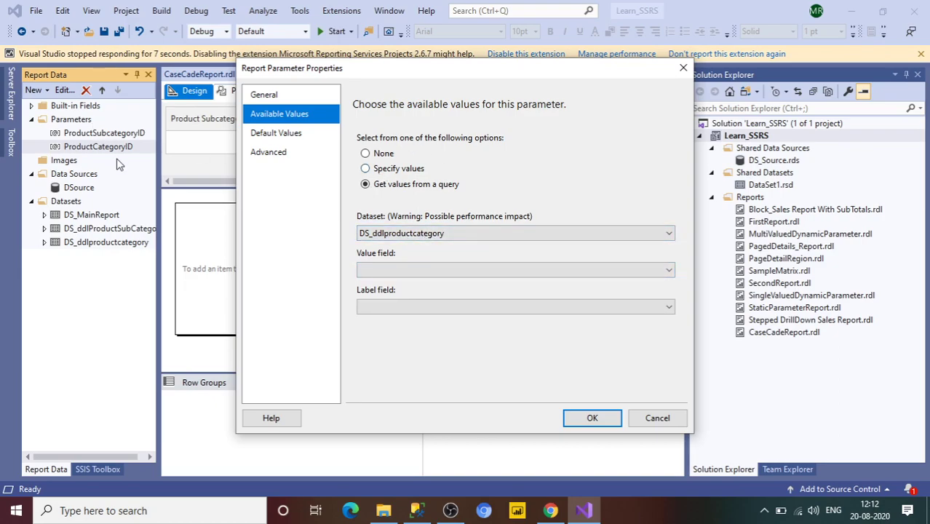
Use ProductCategoryID as the value field and Name as the label field, and save the category parameter
{"action": "left_click", "coordinate": [433, 270]}
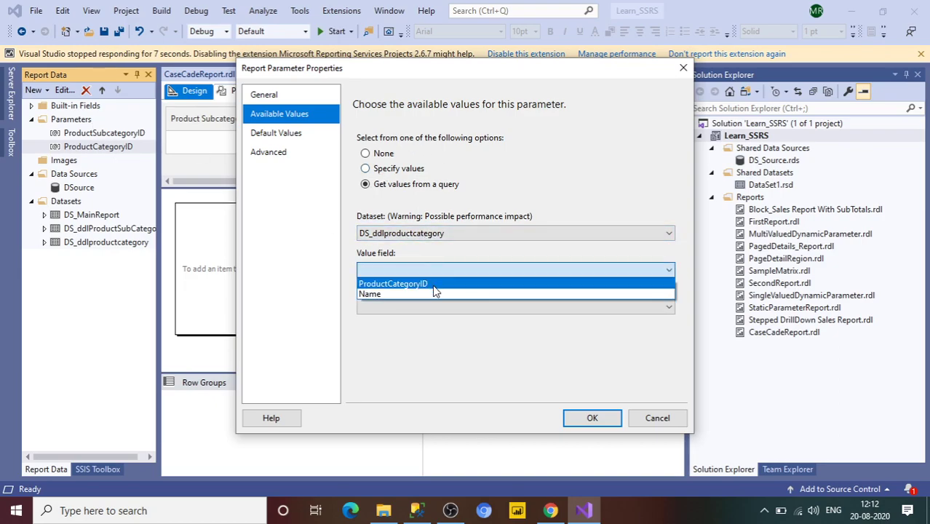
{"action": "left_click", "coordinate": [432, 285]}
{"action": "left_click", "coordinate": [445, 306]}
{"action": "left_click", "coordinate": [448, 328]}
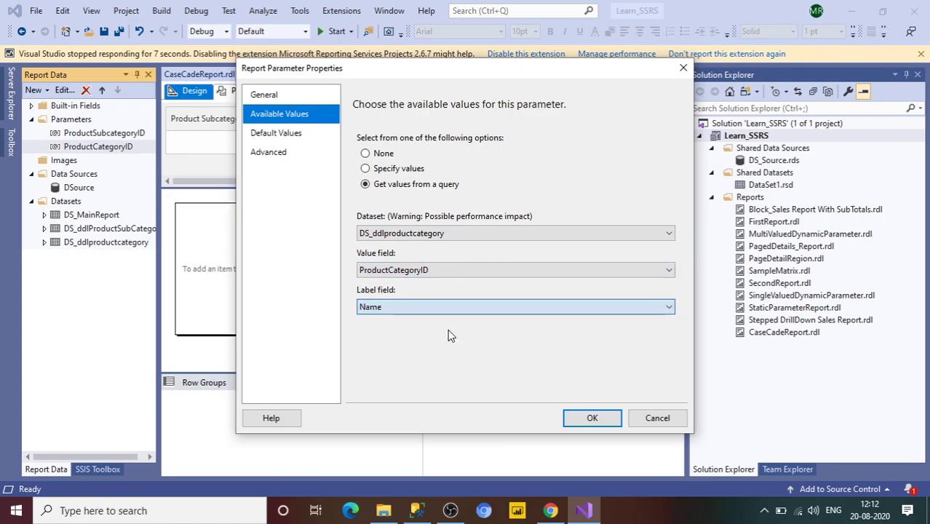
{"action": "left_click", "coordinate": [590, 418]}
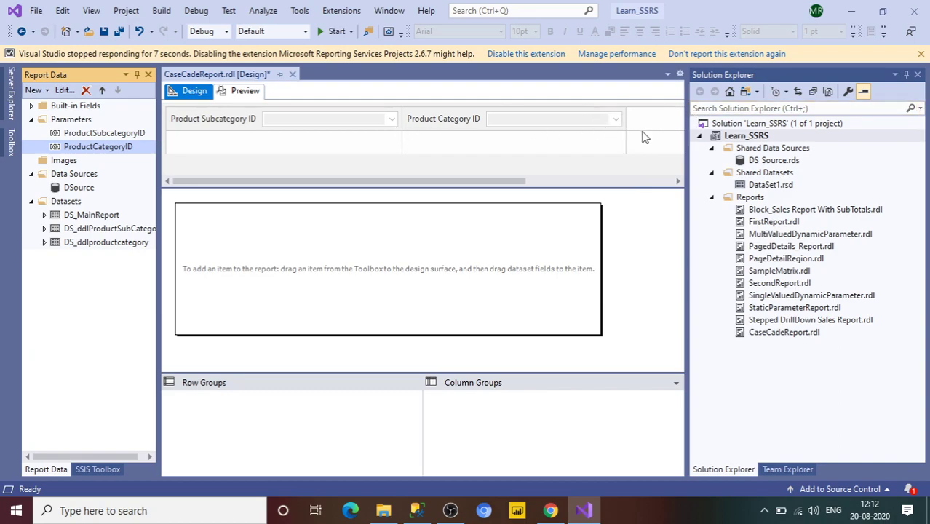
Preview CaseCadeReport with both query-based parameters and return to the report design
{"action": "left_click", "coordinate": [237, 92]}
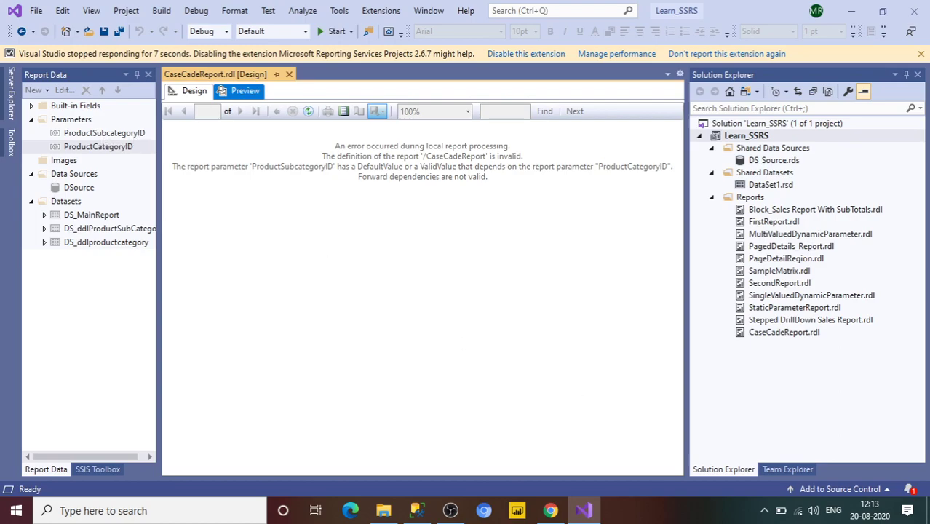
{"action": "left_click", "coordinate": [761, 511]}
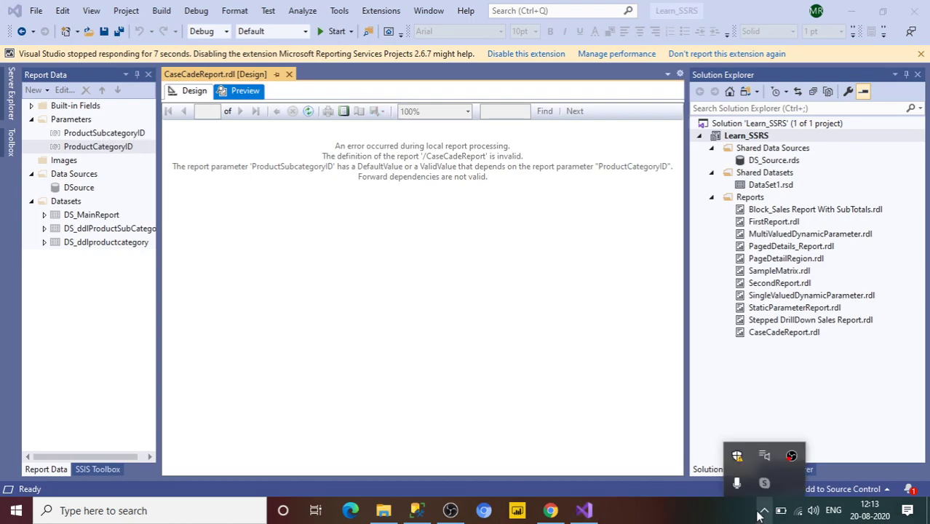
{"action": "left_click", "coordinate": [761, 511]}
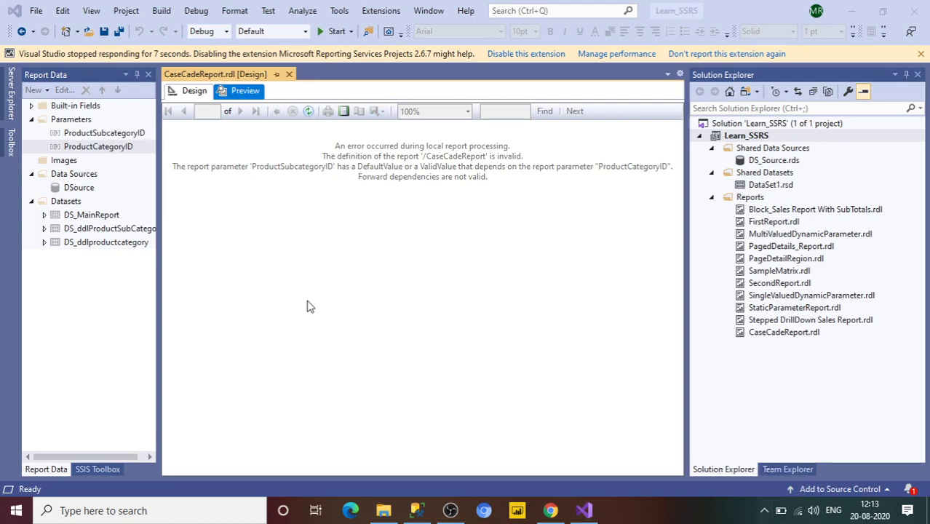
{"action": "left_click", "coordinate": [191, 93]}
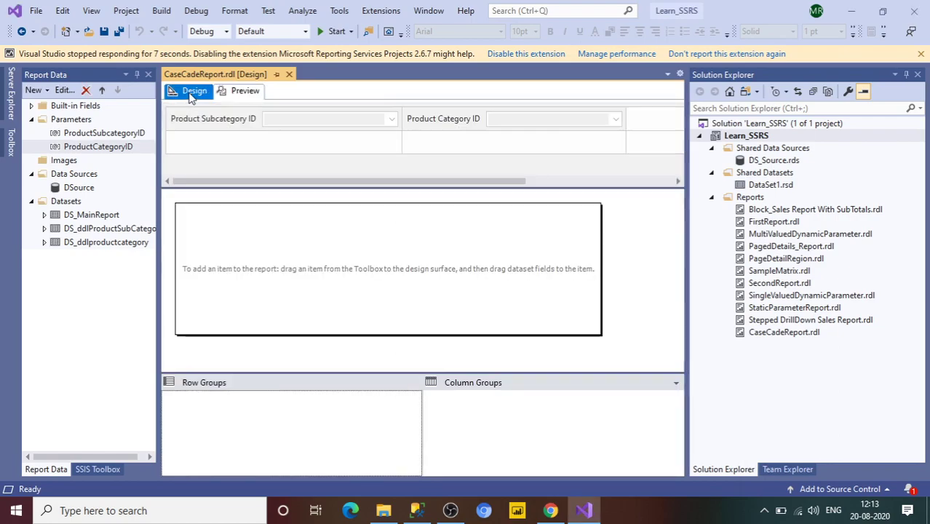
Reorder the report parameters by moving ProductSubcategoryID below ProductCategoryID
{"action": "left_click", "coordinate": [107, 133]}
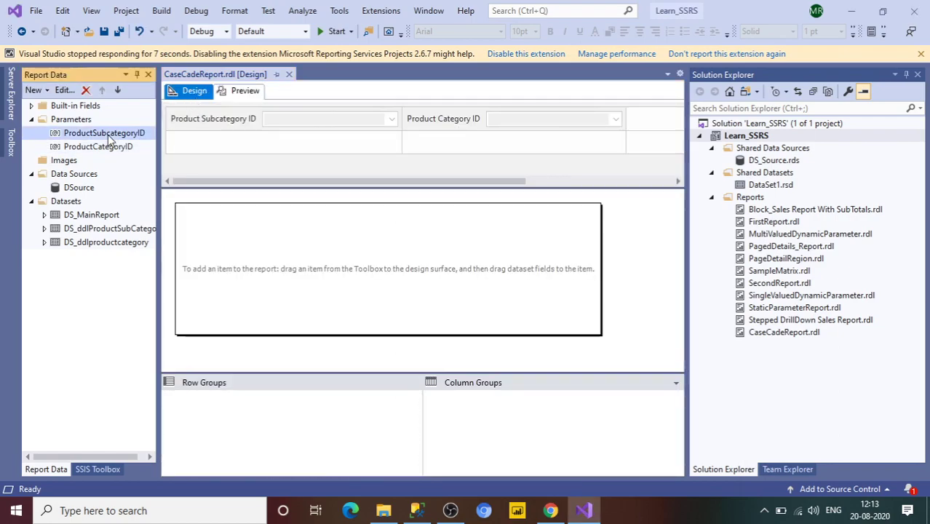
{"action": "left_click", "coordinate": [118, 90]}
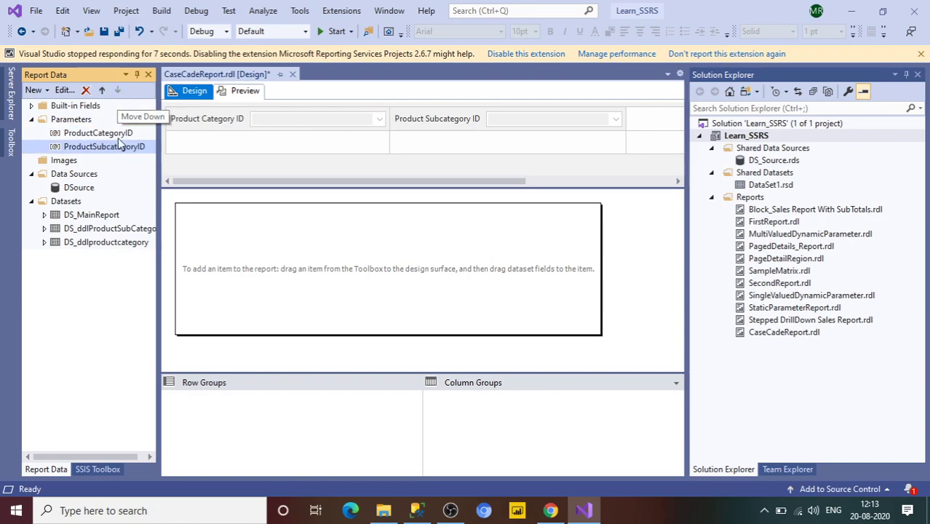
{"action": "left_click", "coordinate": [115, 136]}
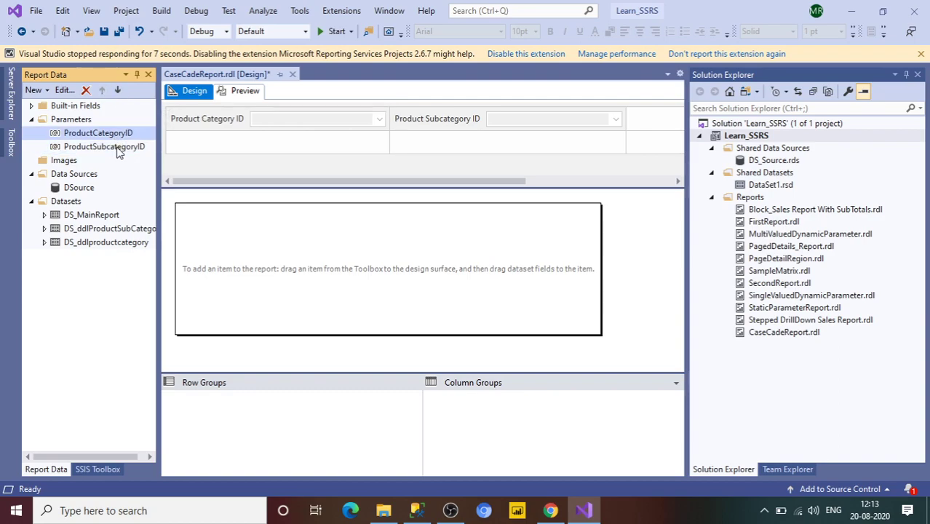
{"action": "left_click", "coordinate": [115, 146]}
{"action": "left_click", "coordinate": [110, 135]}
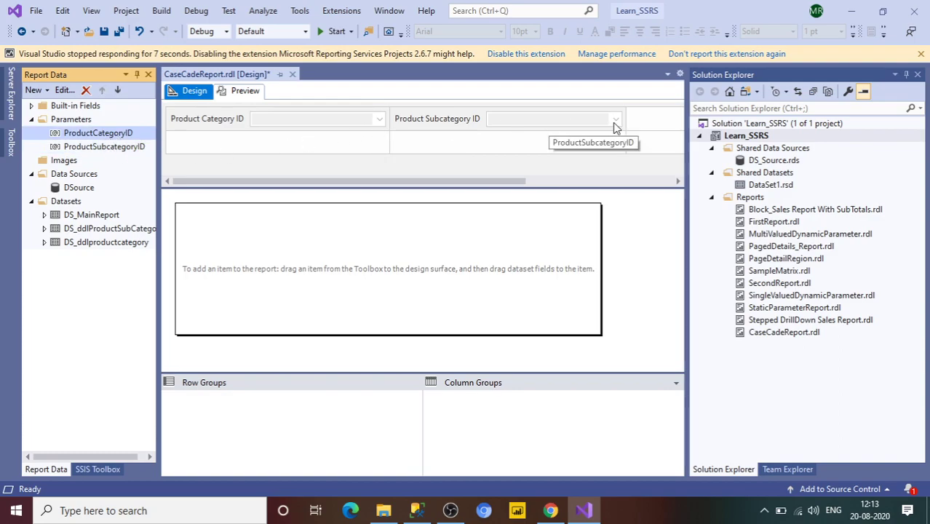
Preview the report with category Bikes and subcategory Road Bikes, run it, and return to the design
{"action": "left_click", "coordinate": [245, 92]}
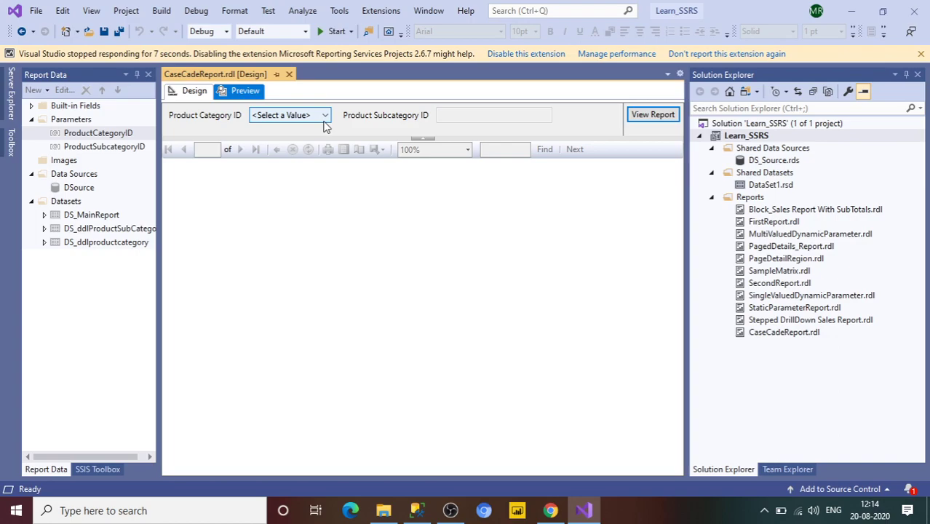
{"action": "left_click", "coordinate": [325, 118]}
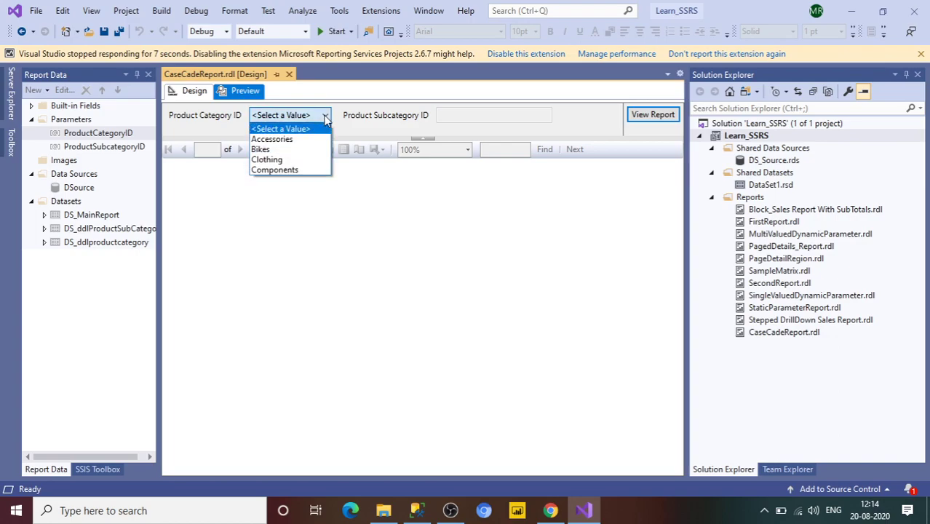
{"action": "left_click", "coordinate": [291, 150]}
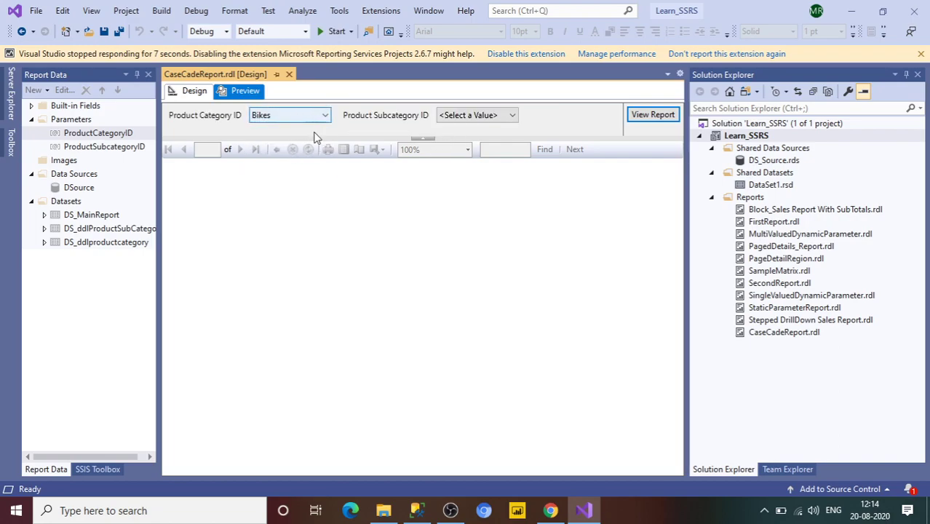
{"action": "left_click", "coordinate": [477, 116]}
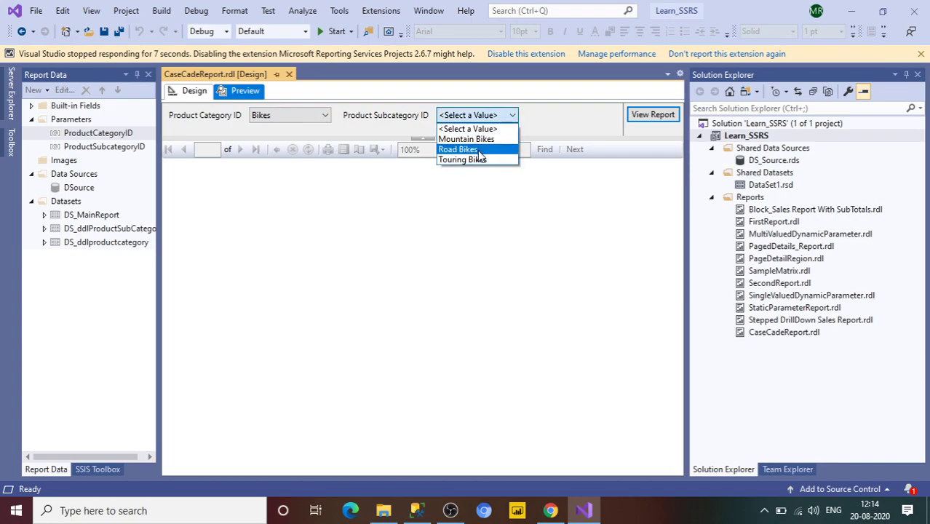
{"action": "left_click", "coordinate": [478, 150]}
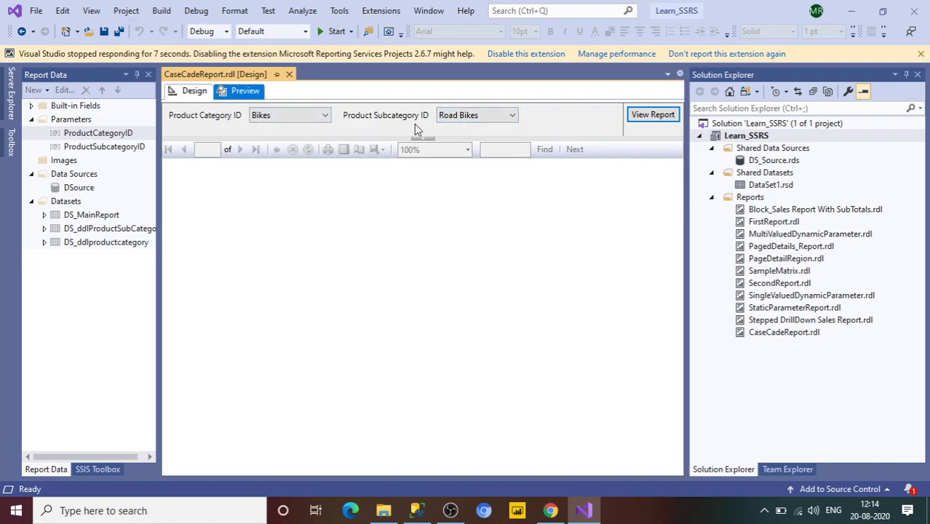
{"action": "left_click", "coordinate": [652, 114]}
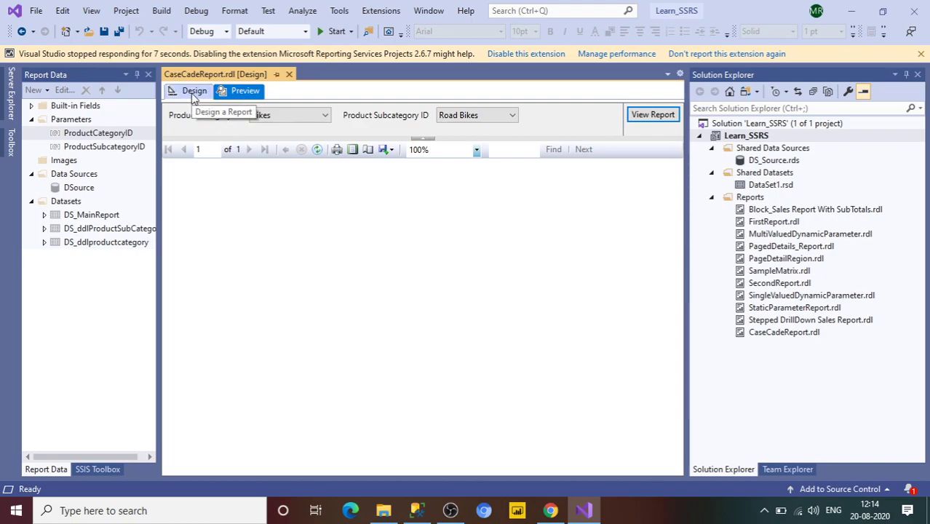
{"action": "left_click", "coordinate": [194, 93]}
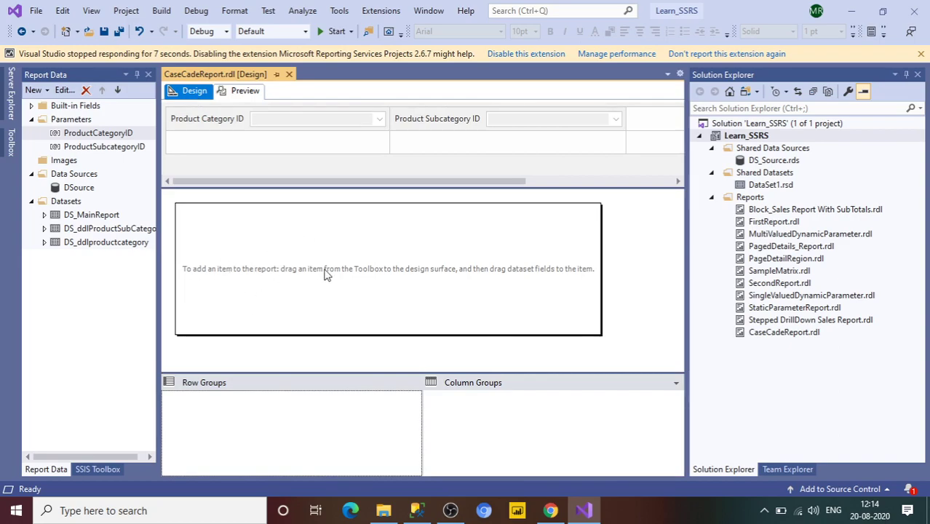
Insert a table in the report body and place the DS_MainReport Name field in its first column
{"action": "right_click", "coordinate": [297, 269]}
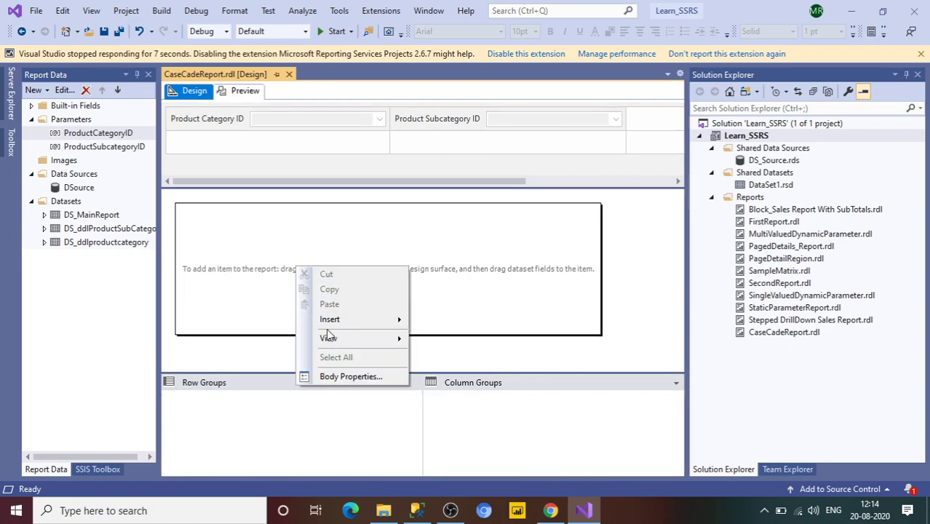
{"action": "mouse_move", "coordinate": [331, 320]}
{"action": "left_click", "coordinate": [441, 291]}
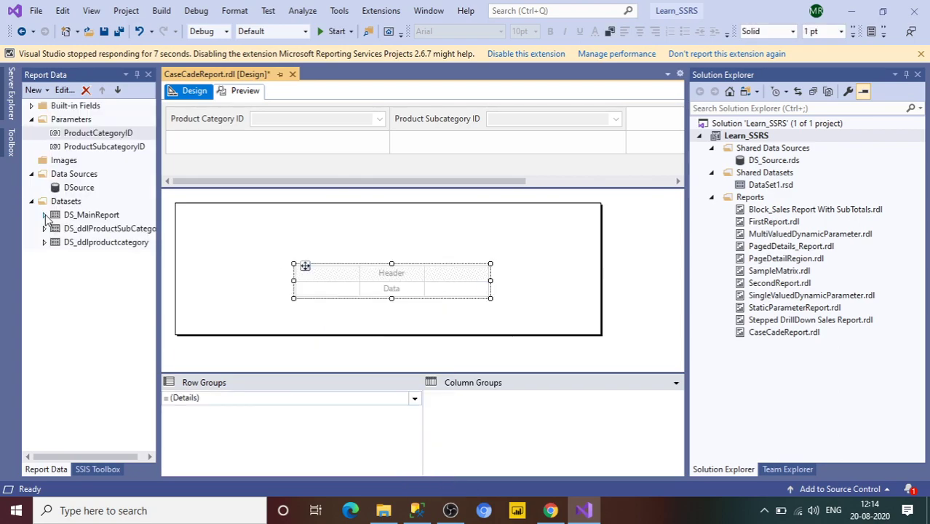
{"action": "left_click", "coordinate": [44, 215]}
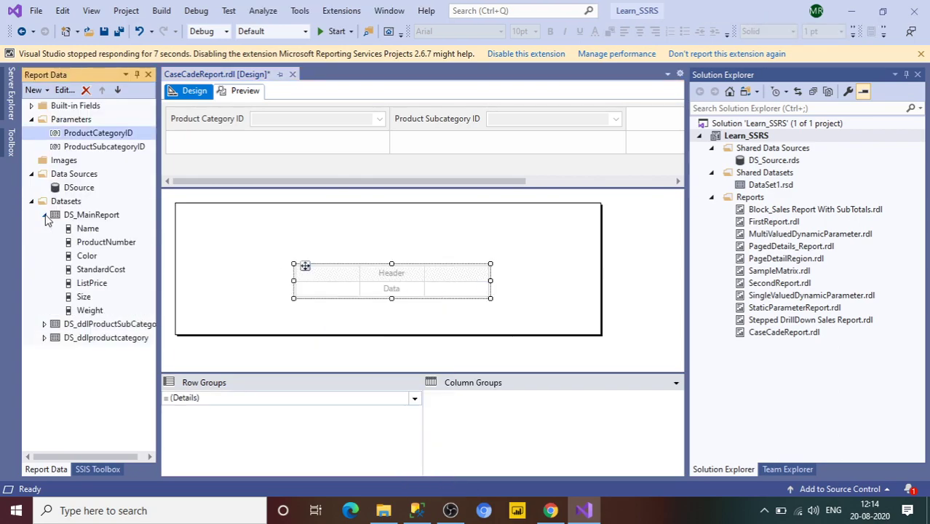
{"action": "left_click", "coordinate": [94, 230]}
{"action": "left_click_drag", "start_coordinate": [94, 231], "coordinate": [315, 286]}
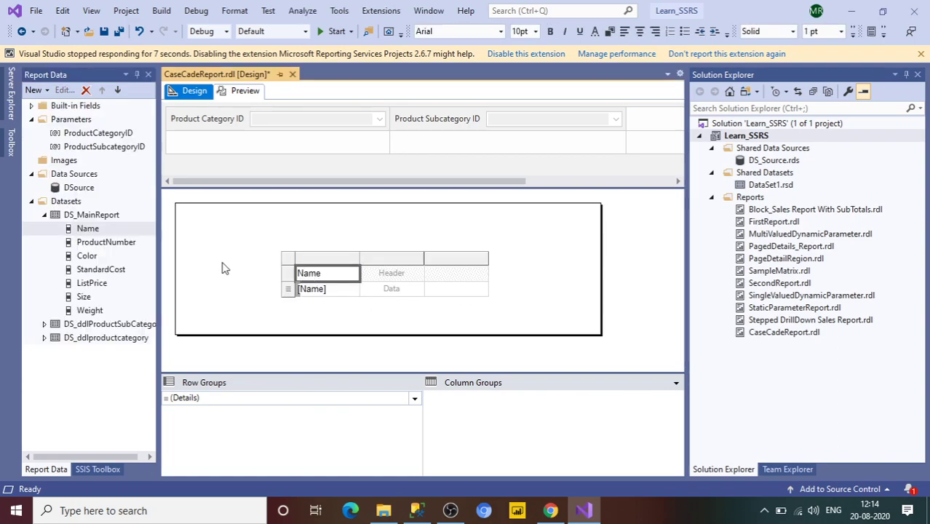
Fill the table's second column with the ProductNumber field and the third with the Color field
{"action": "left_click", "coordinate": [102, 243]}
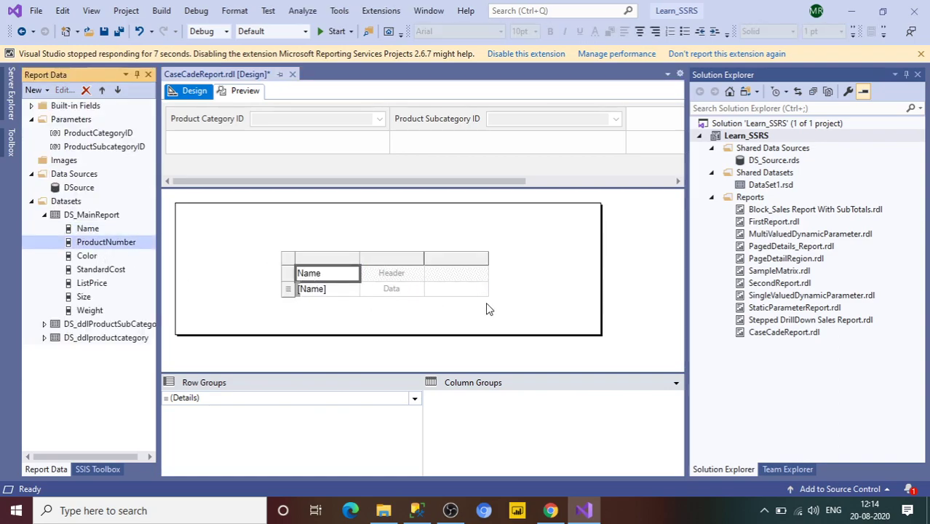
{"action": "left_click", "coordinate": [413, 288]}
{"action": "left_click", "coordinate": [419, 288]}
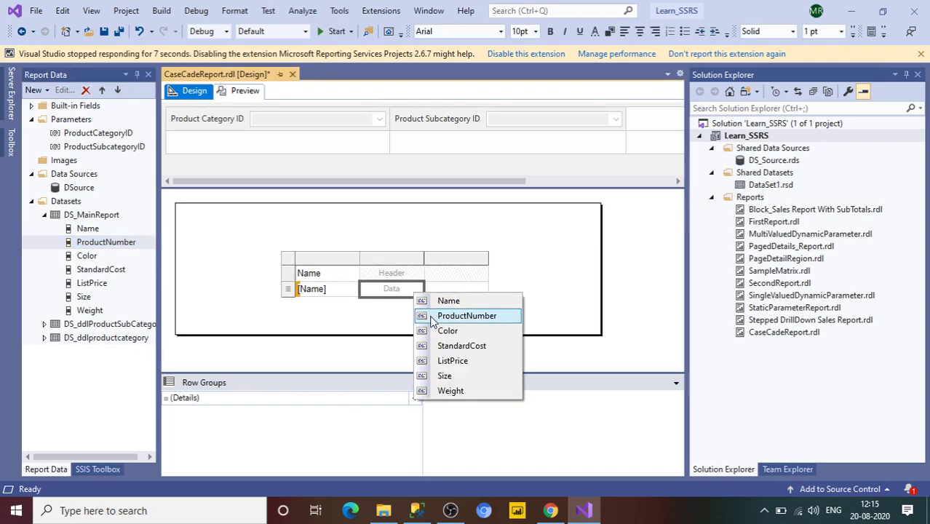
{"action": "left_click", "coordinate": [433, 318]}
{"action": "left_click", "coordinate": [482, 288]}
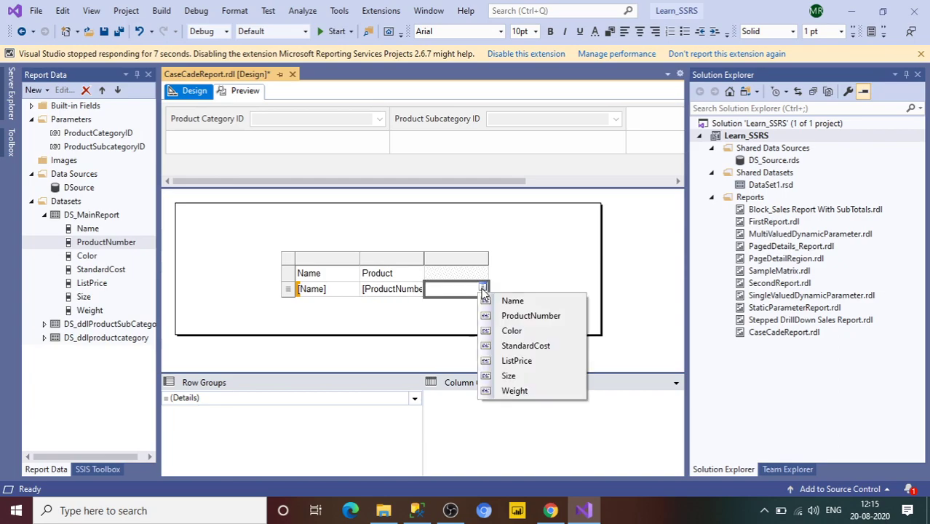
{"action": "left_click", "coordinate": [512, 331]}
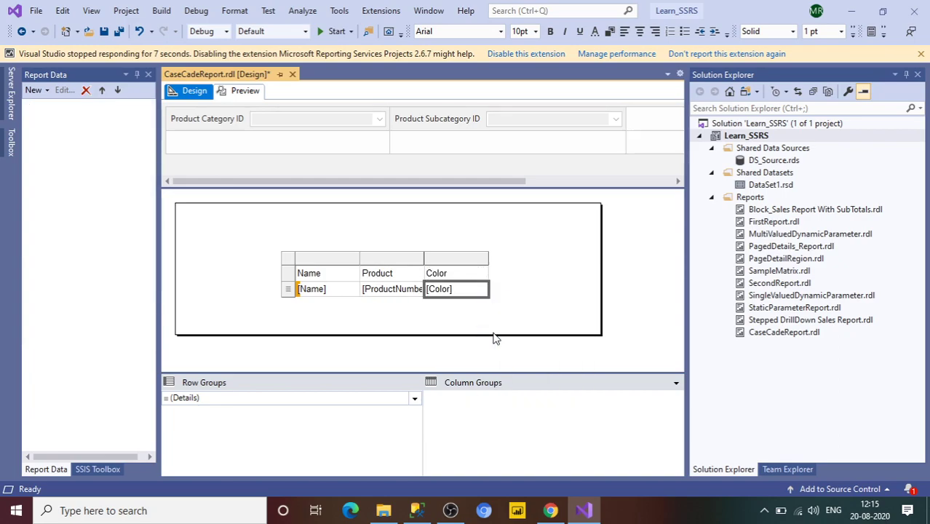
Insert three additional columns to the right of the Color column in the table
{"action": "right_click", "coordinate": [481, 259]}
{"action": "mouse_move", "coordinate": [527, 270]}
{"action": "left_click", "coordinate": [631, 282]}
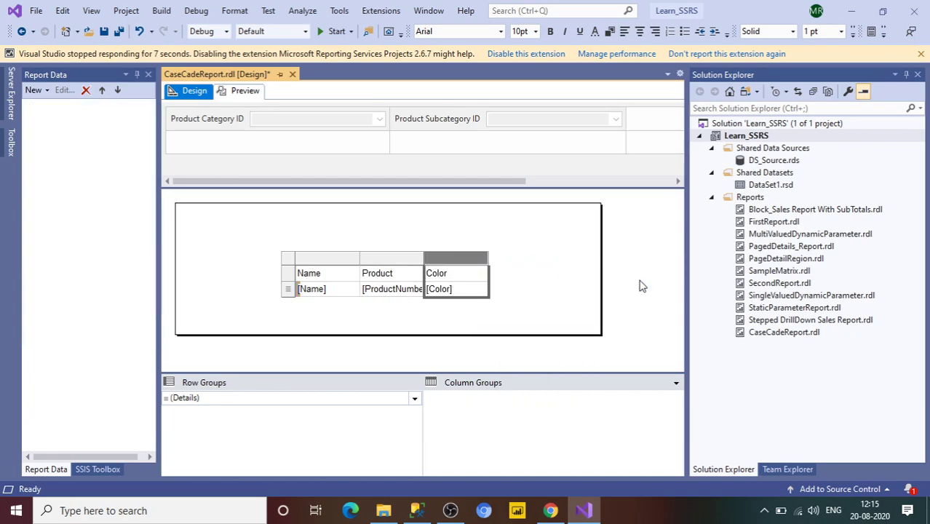
{"action": "right_click", "coordinate": [513, 267]}
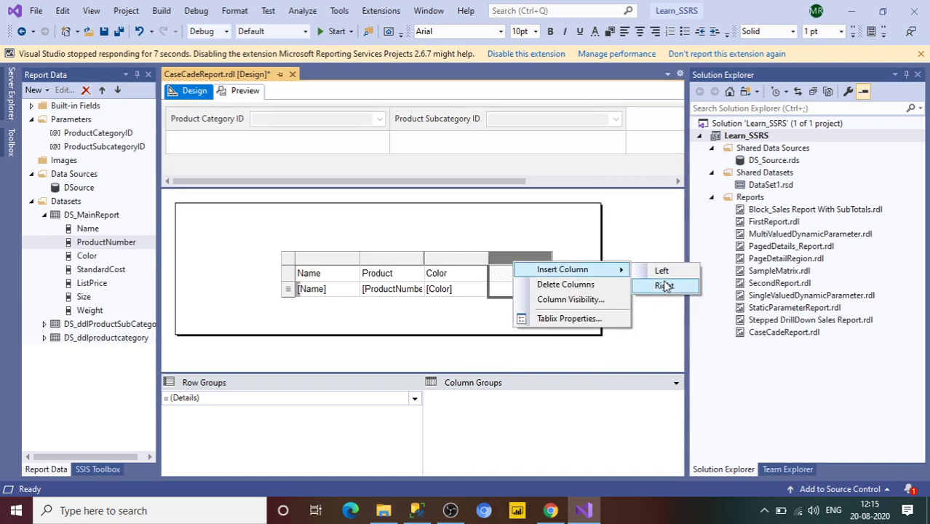
{"action": "left_click", "coordinate": [660, 283]}
{"action": "right_click", "coordinate": [545, 259]}
{"action": "mouse_move", "coordinate": [593, 268]}
{"action": "left_click", "coordinate": [683, 283]}
Assign the StandardCost, ListPrice and Size fields to the three empty columns, in that order
{"action": "left_click", "coordinate": [547, 288]}
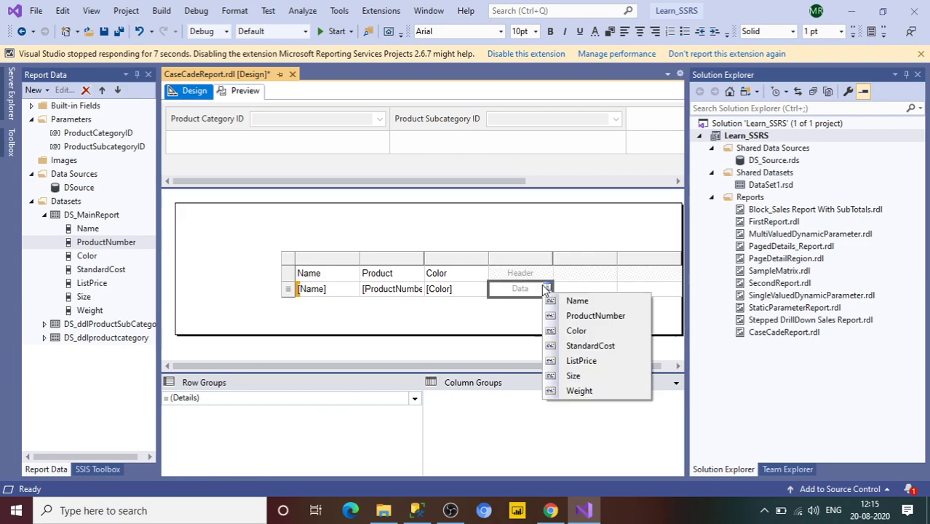
{"action": "left_click", "coordinate": [590, 345]}
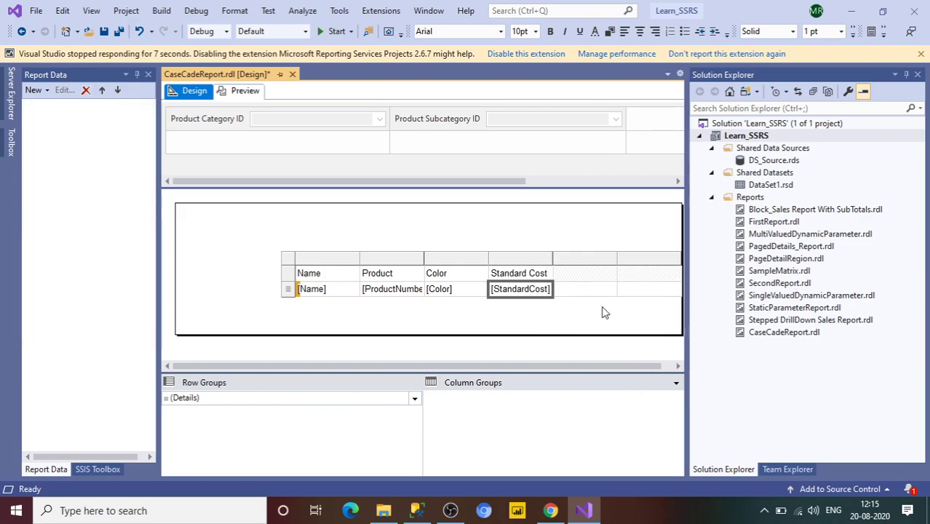
{"action": "left_click", "coordinate": [611, 288]}
{"action": "left_click", "coordinate": [632, 359]}
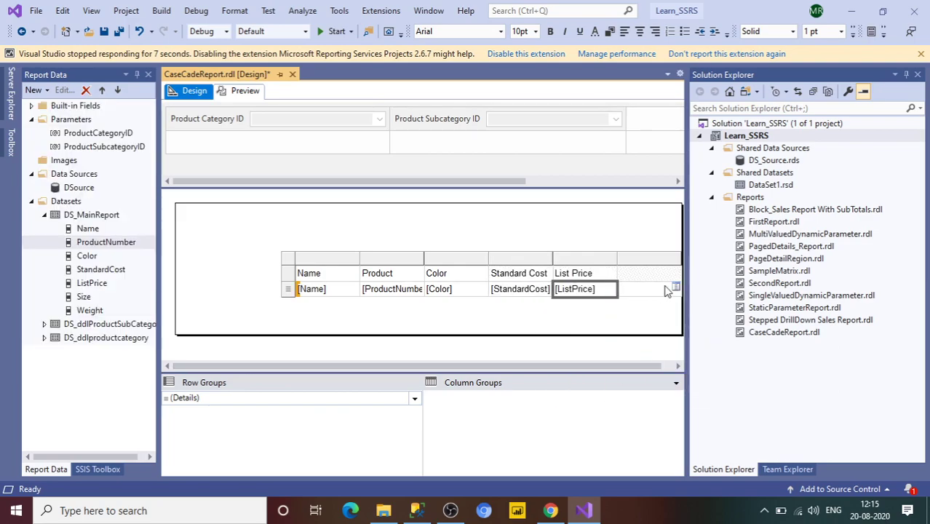
{"action": "left_click", "coordinate": [675, 289]}
{"action": "left_click", "coordinate": [700, 376]}
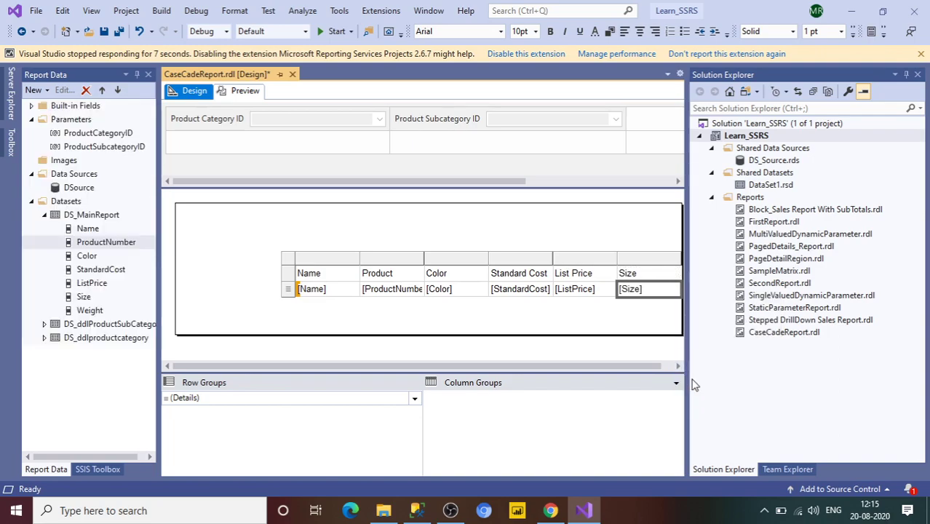
Enlarge the table toward the upper-left of the report body to widen its columns and heighten its rows
{"action": "left_click", "coordinate": [671, 368]}
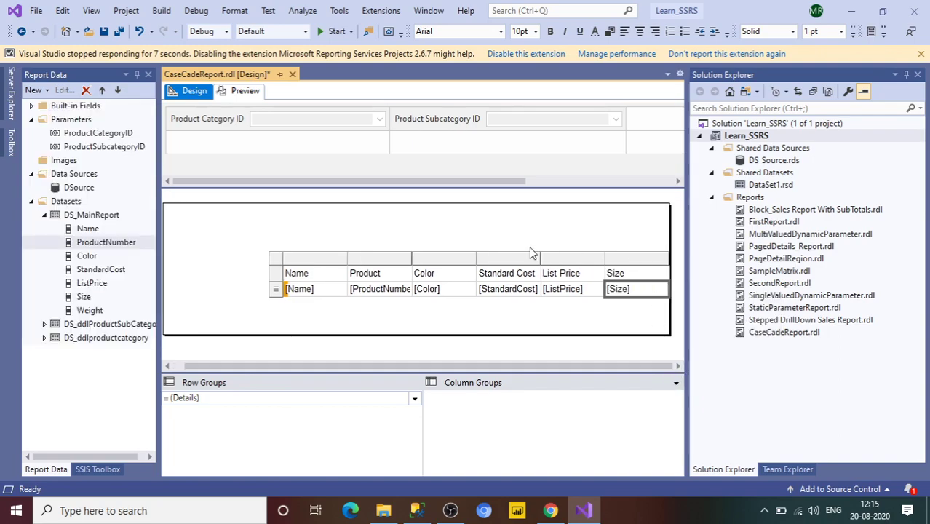
{"action": "left_click", "coordinate": [482, 258]}
{"action": "left_click", "coordinate": [275, 271]}
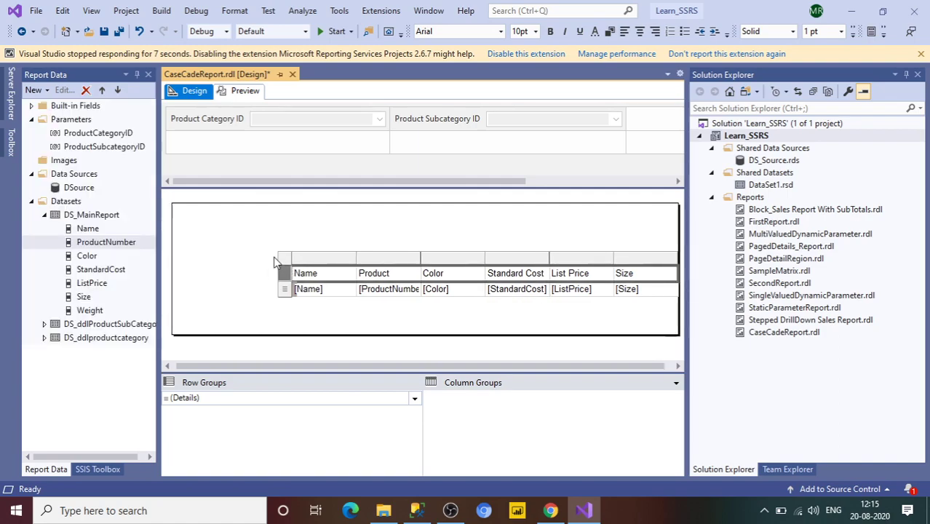
{"action": "left_click", "coordinate": [285, 259]}
{"action": "left_click_drag", "start_coordinate": [292, 263], "coordinate": [206, 254]}
{"action": "left_click", "coordinate": [626, 269]}
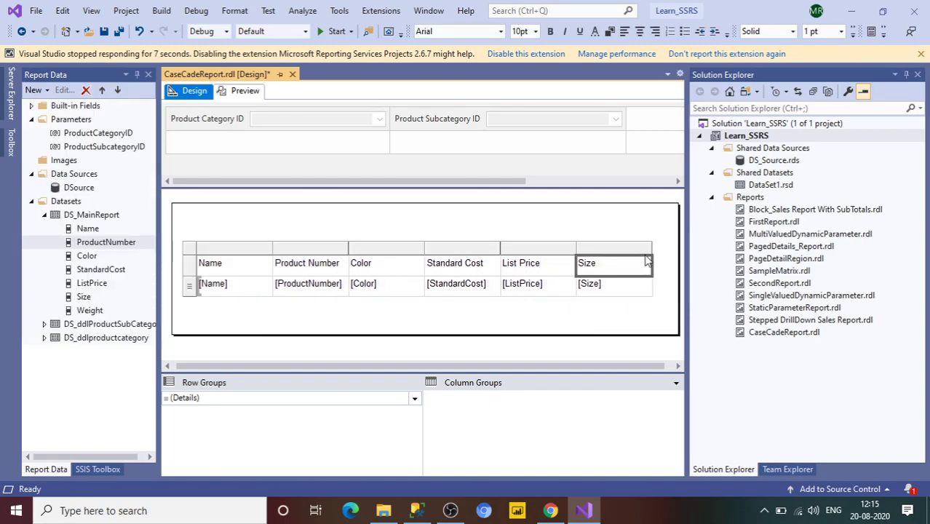
Insert a column to the right of Size and fill it with the Weight field
{"action": "left_click", "coordinate": [637, 250]}
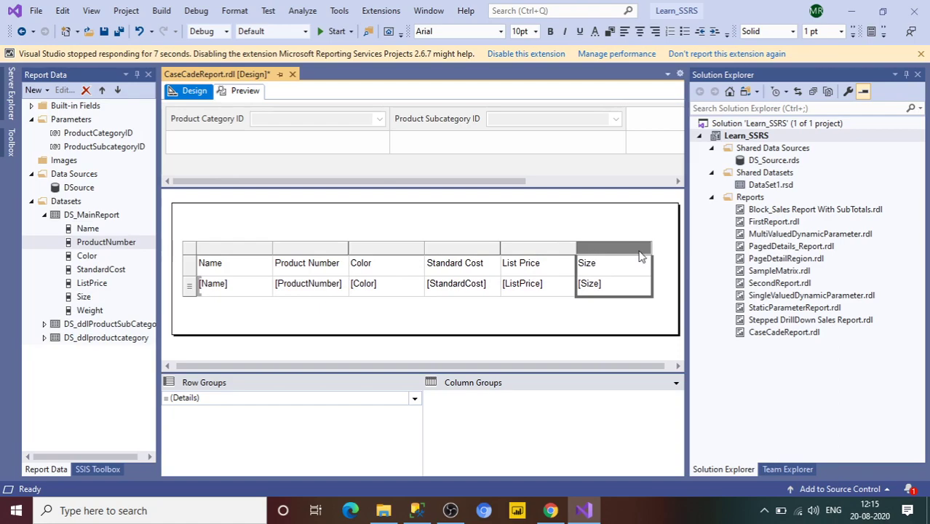
{"action": "right_click", "coordinate": [634, 252]}
{"action": "mouse_move", "coordinate": [684, 256]}
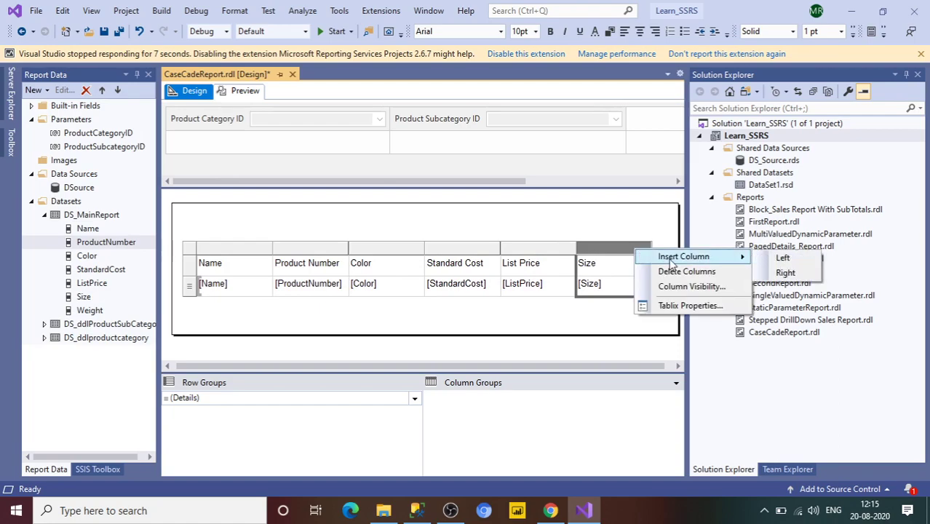
{"action": "left_click", "coordinate": [782, 270]}
{"action": "left_click", "coordinate": [636, 366]}
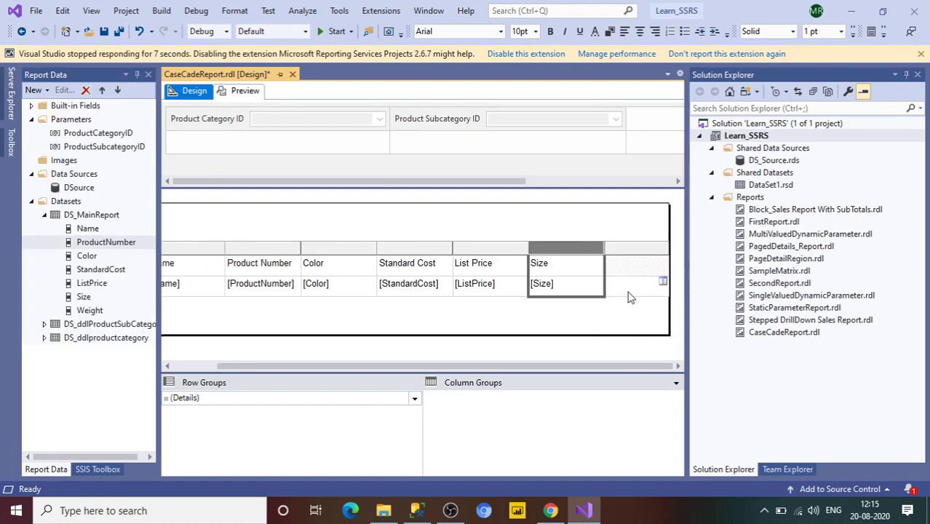
{"action": "left_click", "coordinate": [667, 283]}
{"action": "left_click", "coordinate": [695, 385]}
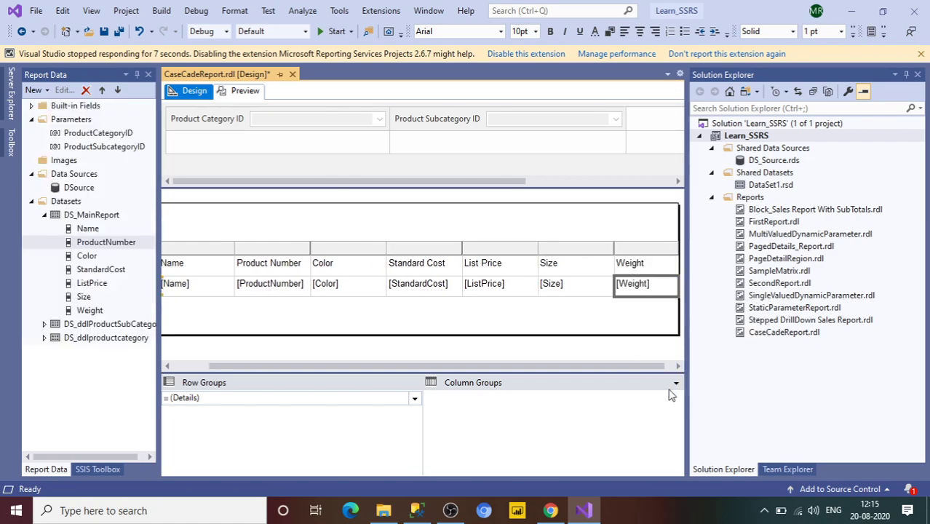
Make the table's header row bold and give it a light blue background
{"action": "left_click_drag", "start_coordinate": [209, 366], "coordinate": [170, 366]}
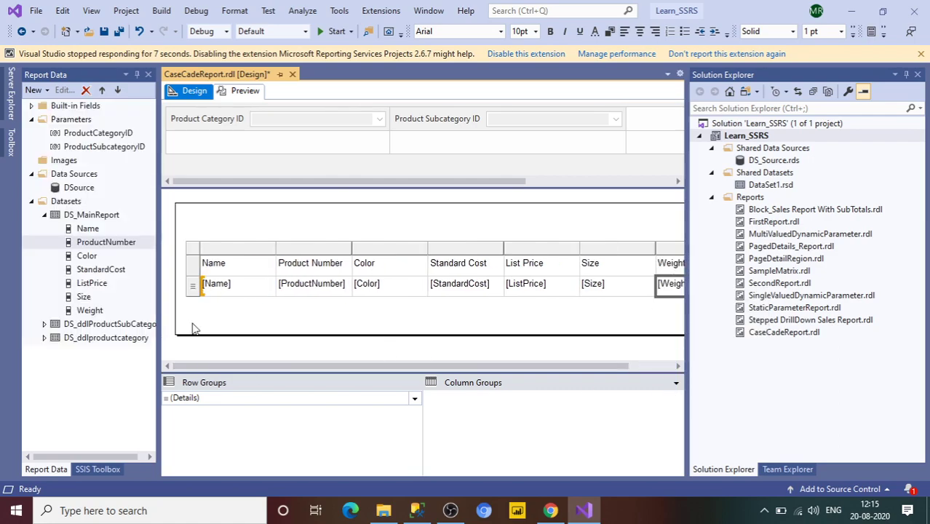
{"action": "left_click", "coordinate": [194, 264]}
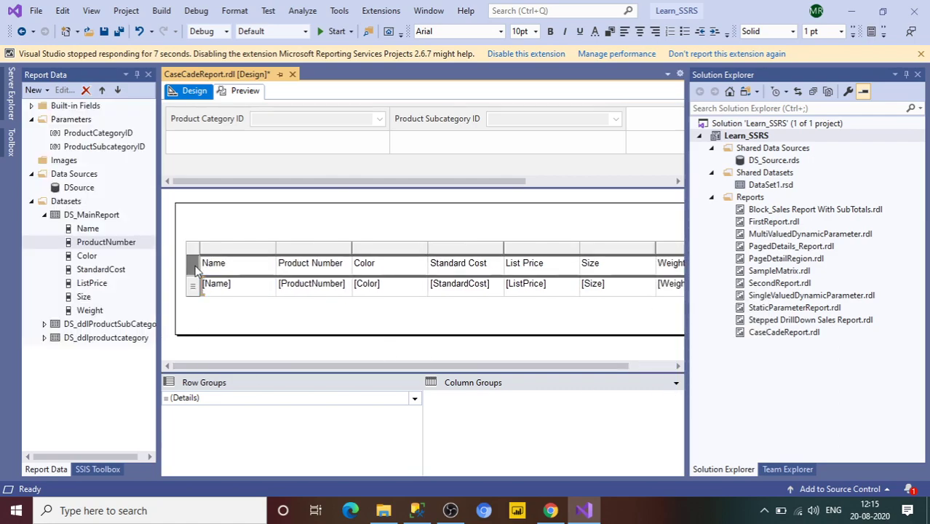
{"action": "left_click", "coordinate": [550, 32]}
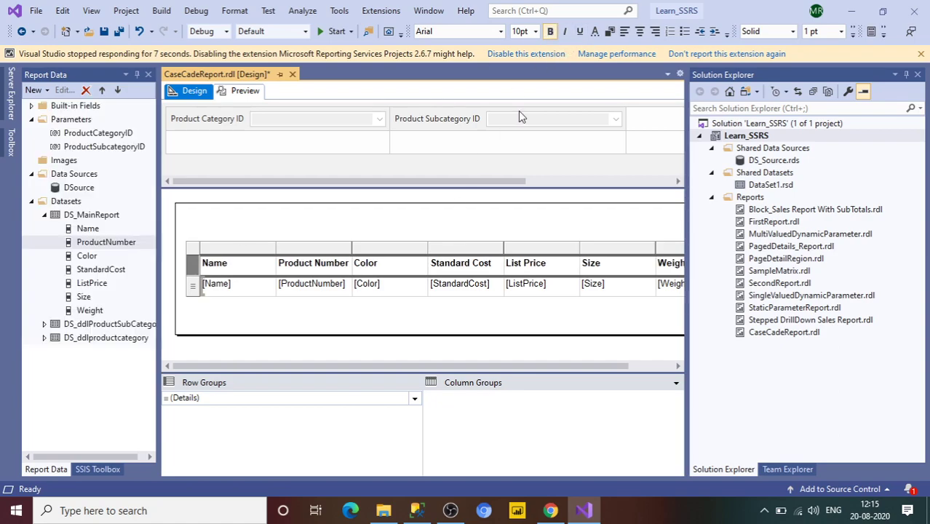
{"action": "left_click", "coordinate": [611, 32]}
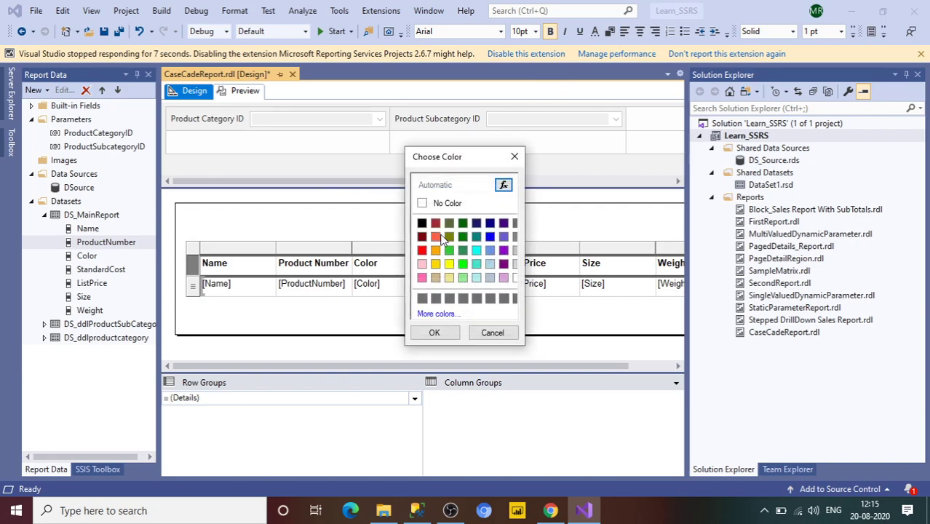
{"action": "left_click", "coordinate": [489, 263]}
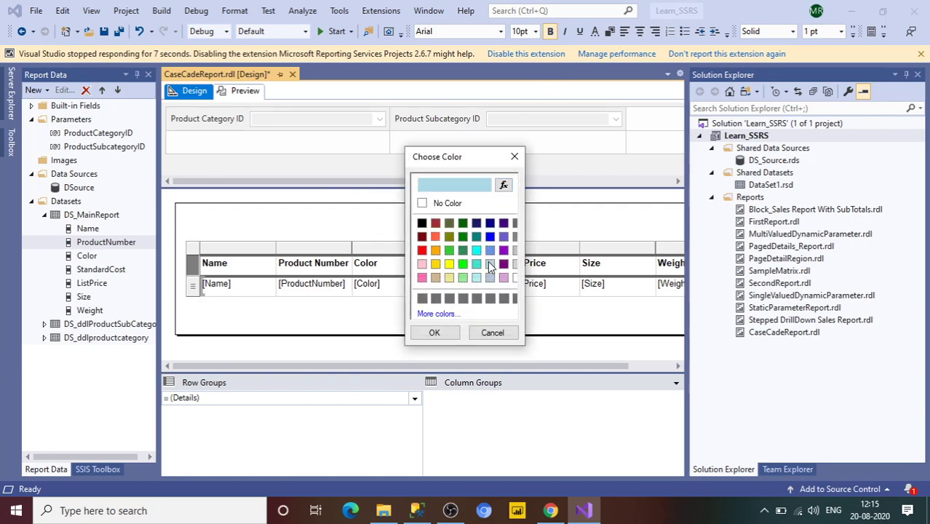
{"action": "left_click", "coordinate": [433, 334]}
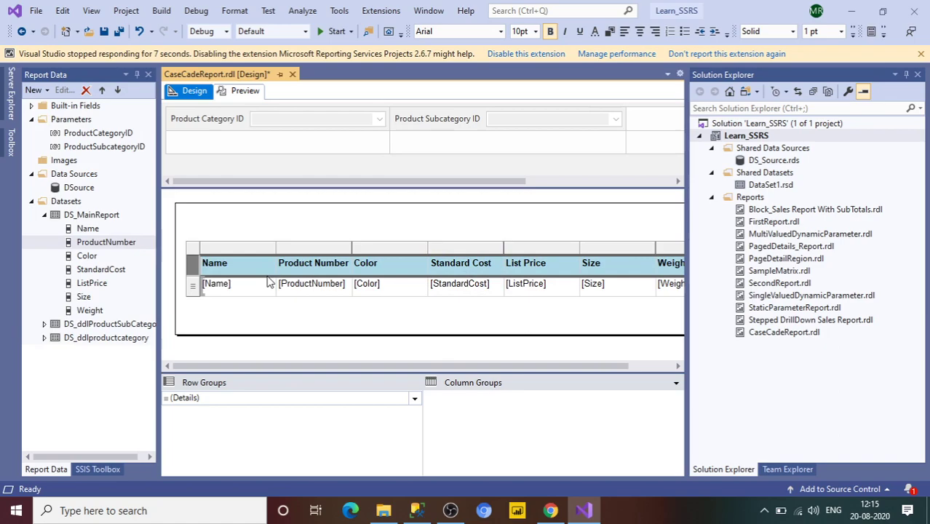
Preview the report and run it for the Bikes category and the Road Bikes subcategory
{"action": "left_click", "coordinate": [245, 92]}
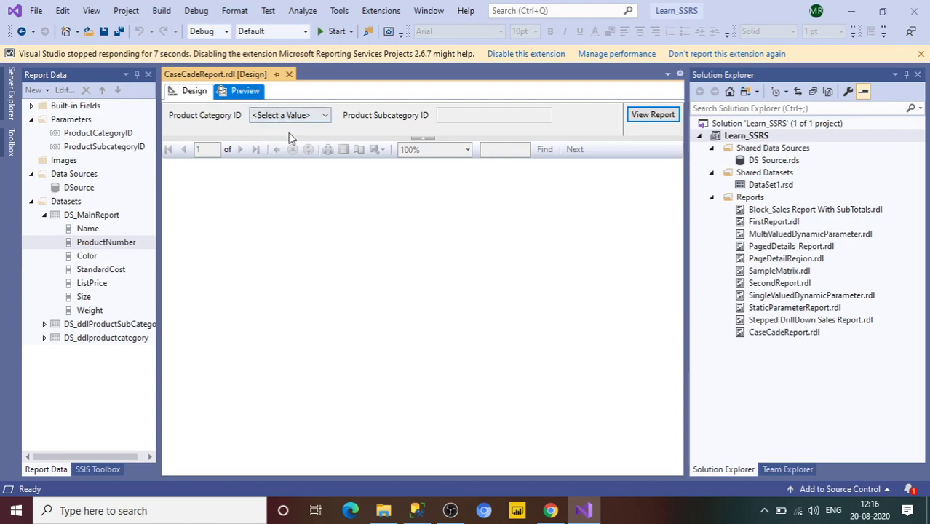
{"action": "left_click", "coordinate": [308, 118]}
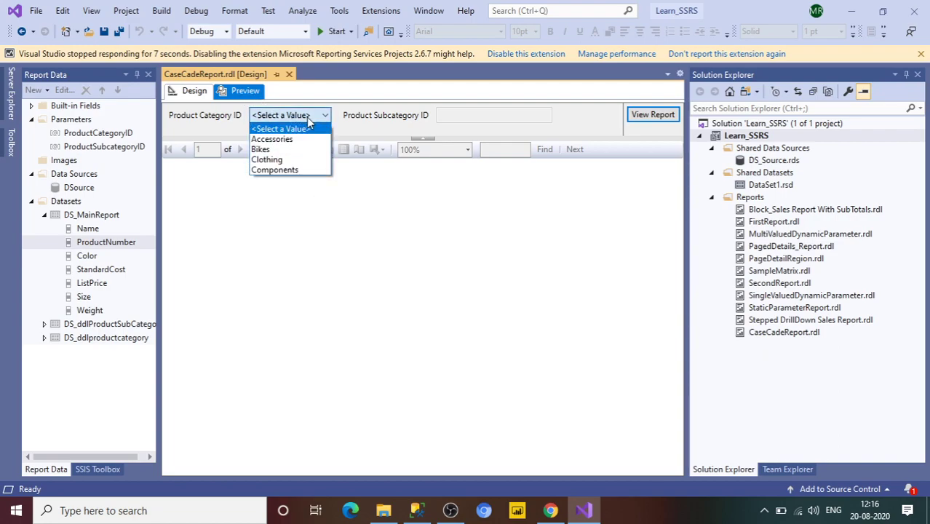
{"action": "left_click", "coordinate": [295, 149]}
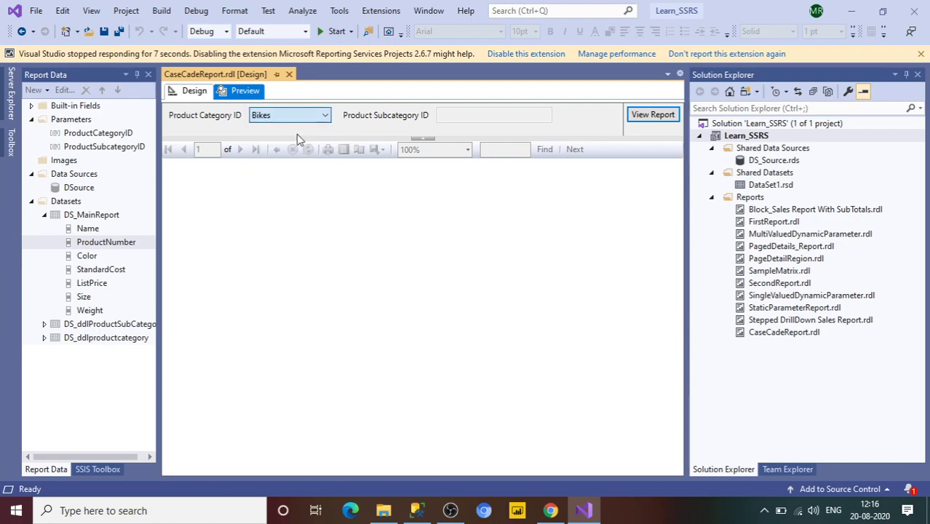
{"action": "left_click", "coordinate": [449, 119]}
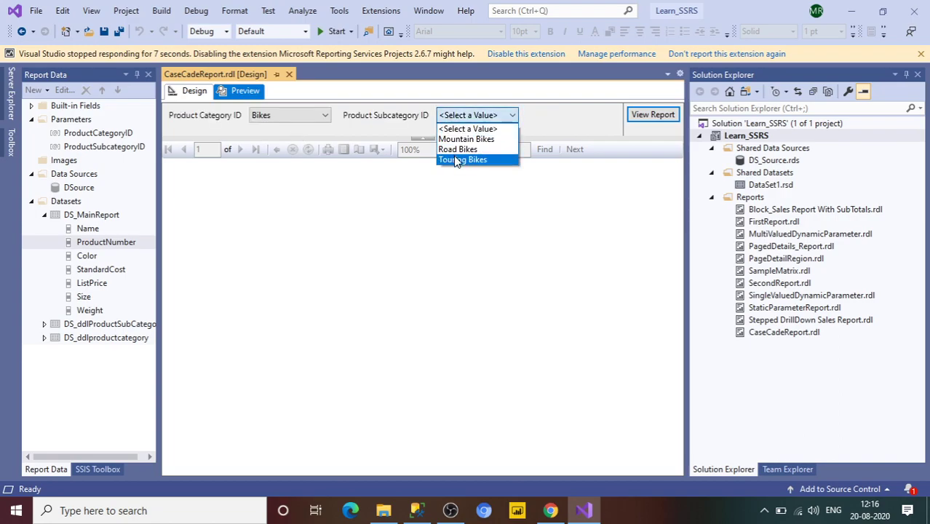
{"action": "left_click", "coordinate": [455, 149]}
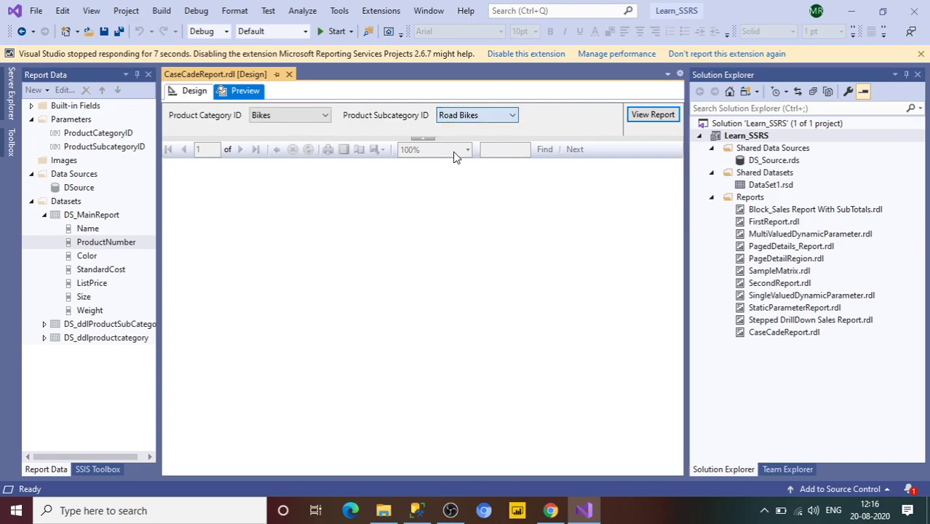
{"action": "left_click", "coordinate": [644, 118]}
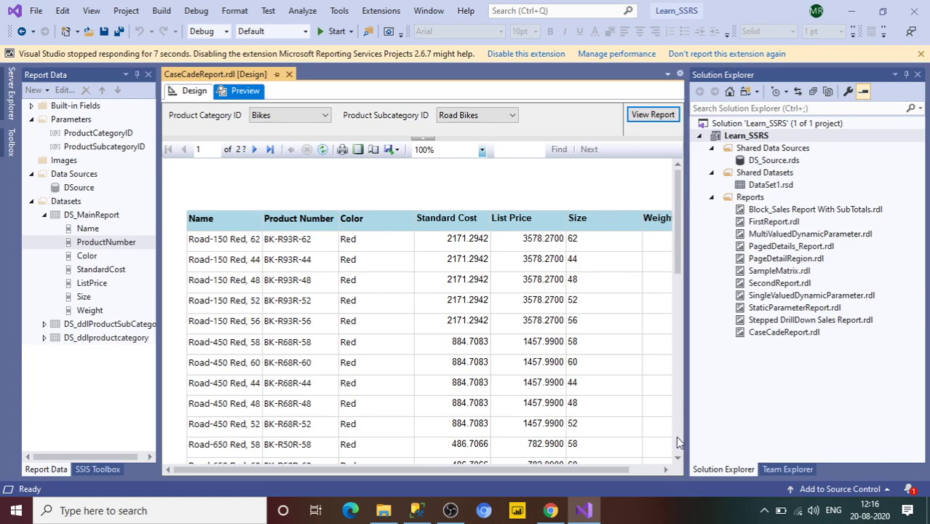
Run the report preview again for the Components category and the Headsets subcategory
{"action": "left_click", "coordinate": [311, 115]}
{"action": "left_click", "coordinate": [301, 160]}
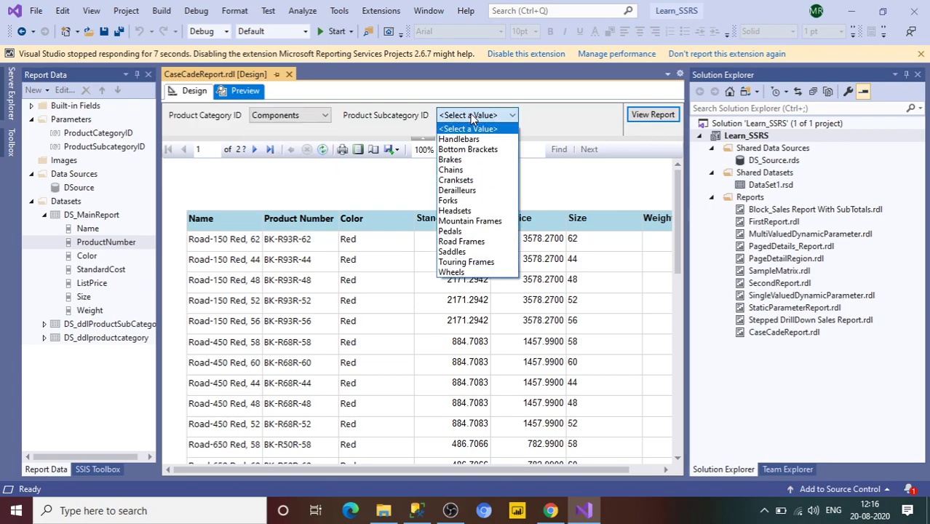
{"action": "left_click", "coordinate": [462, 211]}
{"action": "left_click", "coordinate": [644, 120]}
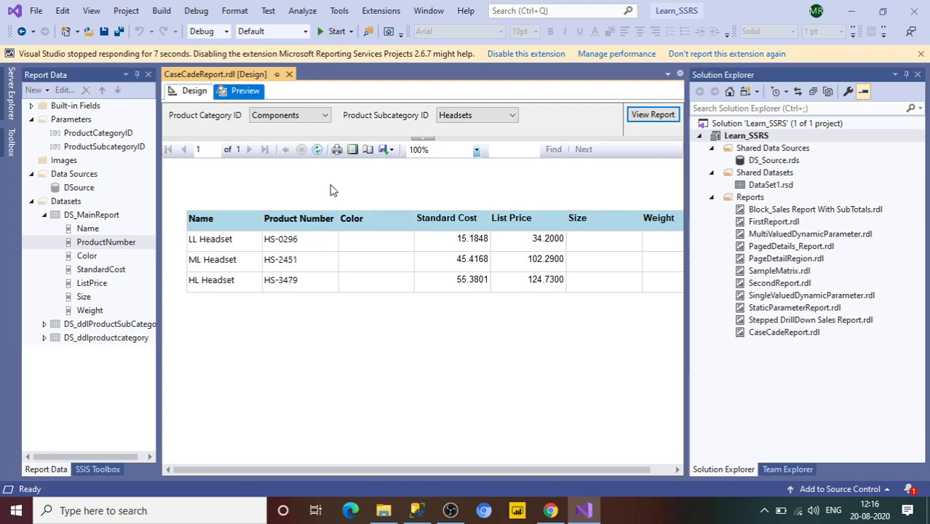
Return to the report design and briefly view the properties of the DS_MainReport and DS_ddlProductSubCategory datasets
{"action": "left_click", "coordinate": [195, 91]}
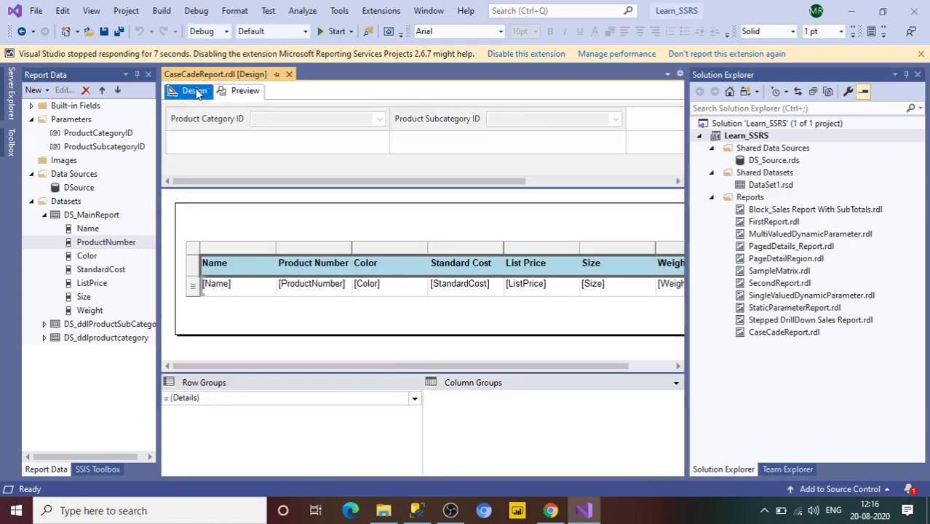
{"action": "left_click", "coordinate": [45, 216]}
{"action": "double_click", "coordinate": [45, 215]}
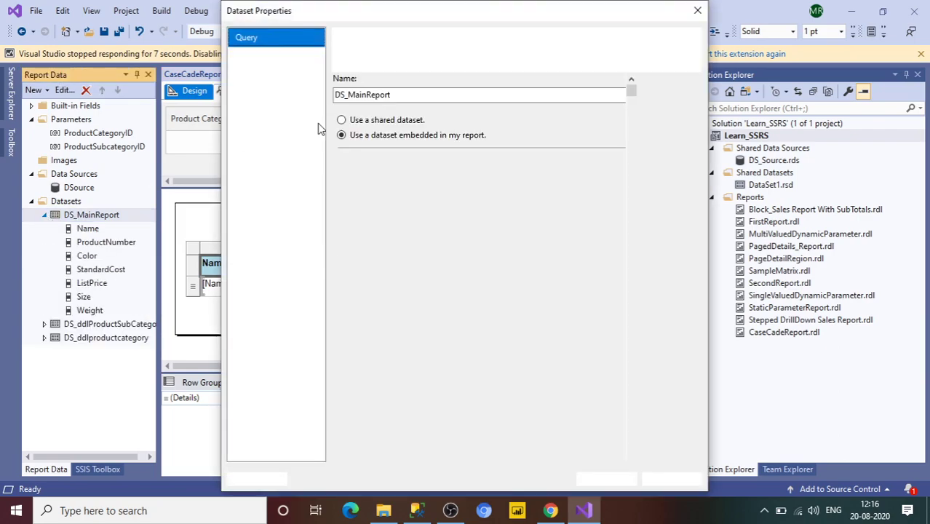
{"action": "left_click", "coordinate": [723, 12]}
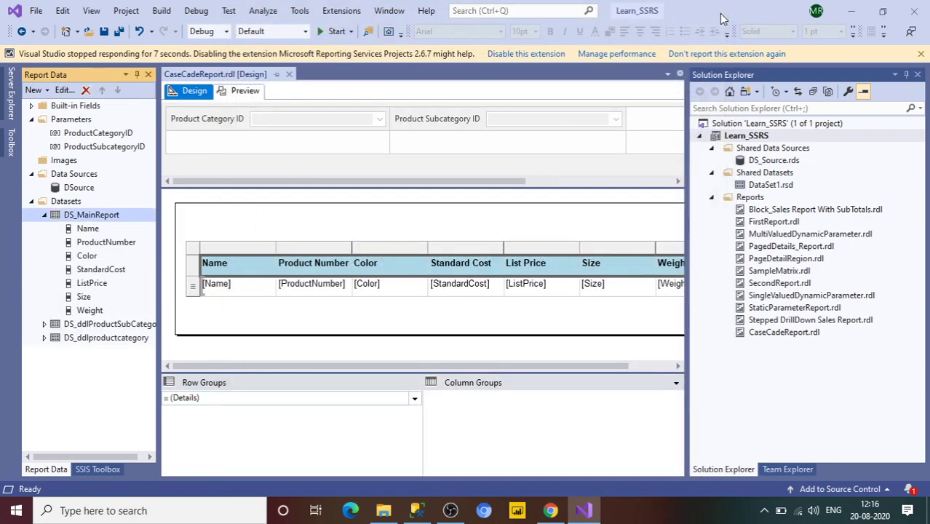
{"action": "left_click", "coordinate": [44, 216]}
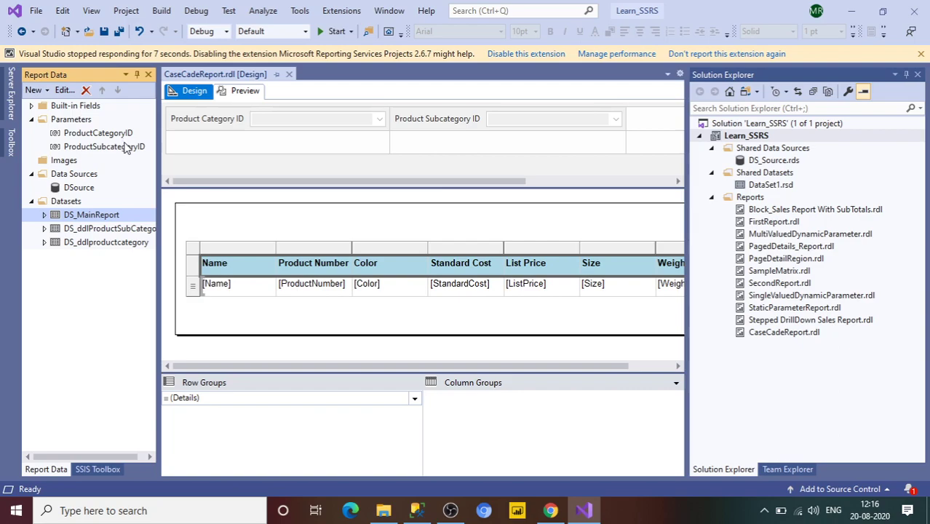
{"action": "double_click", "coordinate": [131, 230]}
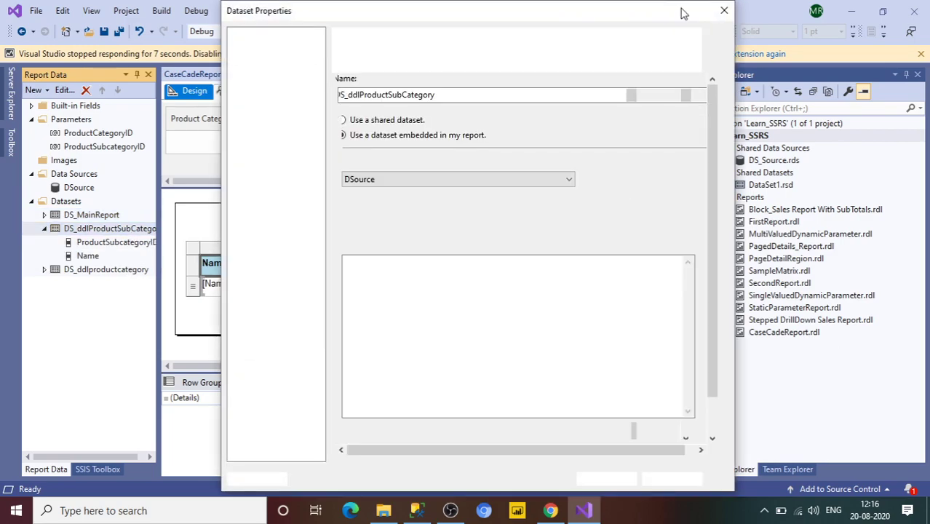
{"action": "left_click", "coordinate": [720, 15]}
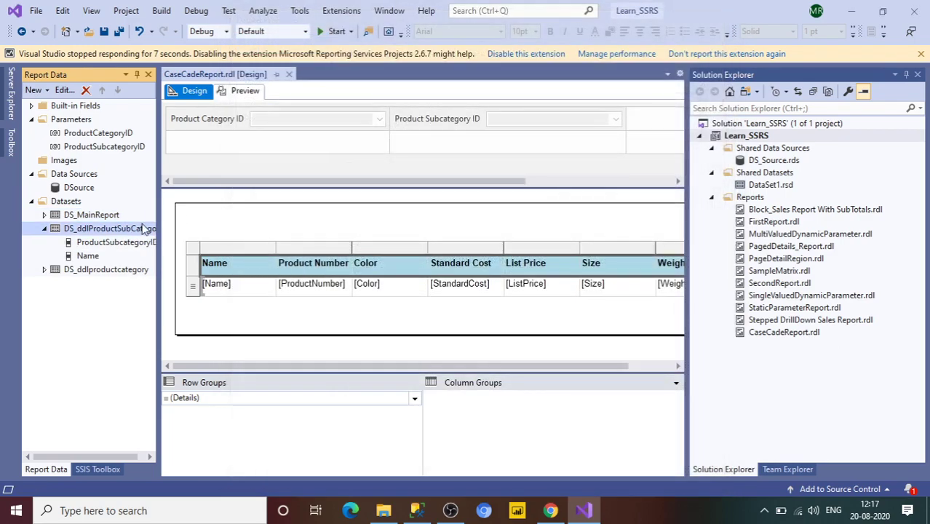
Review the query of the DS_ddlproductcategory dataset and close its properties without changes
{"action": "double_click", "coordinate": [93, 271]}
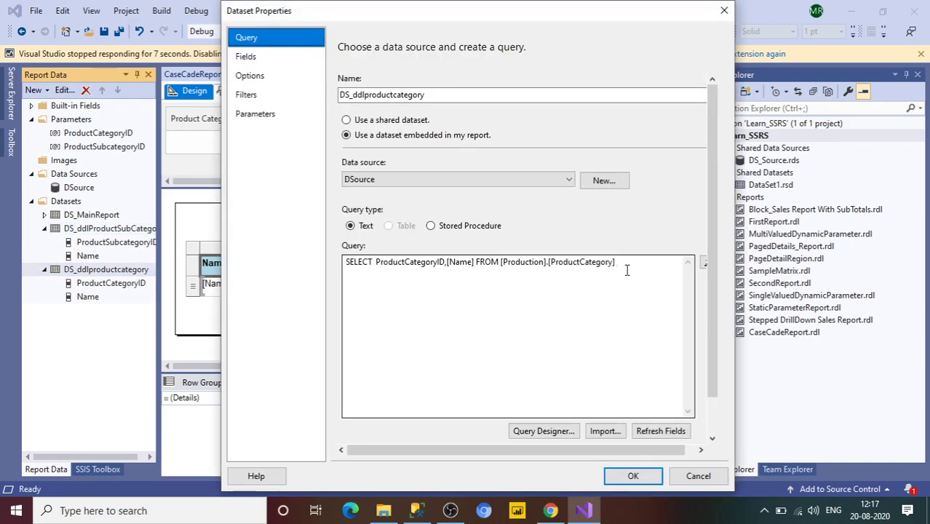
{"action": "left_click", "coordinate": [630, 272]}
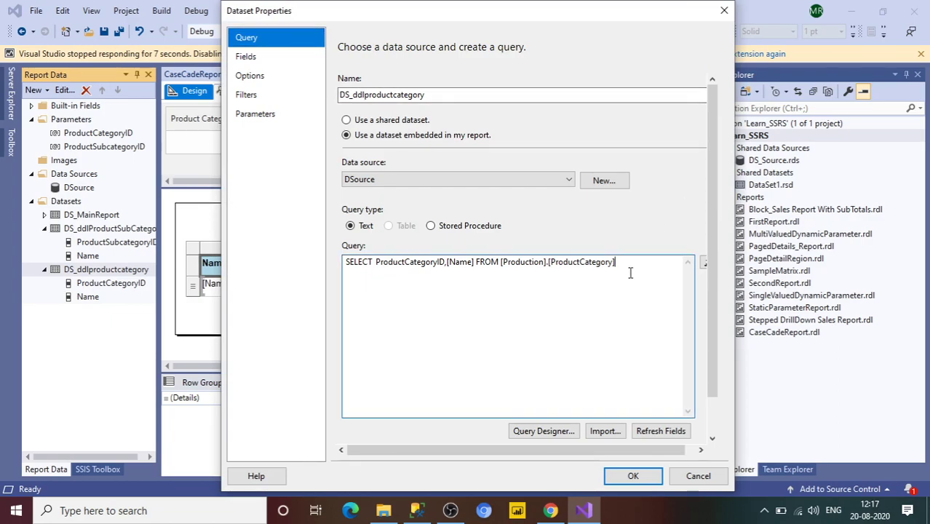
{"action": "left_click", "coordinate": [725, 12]}
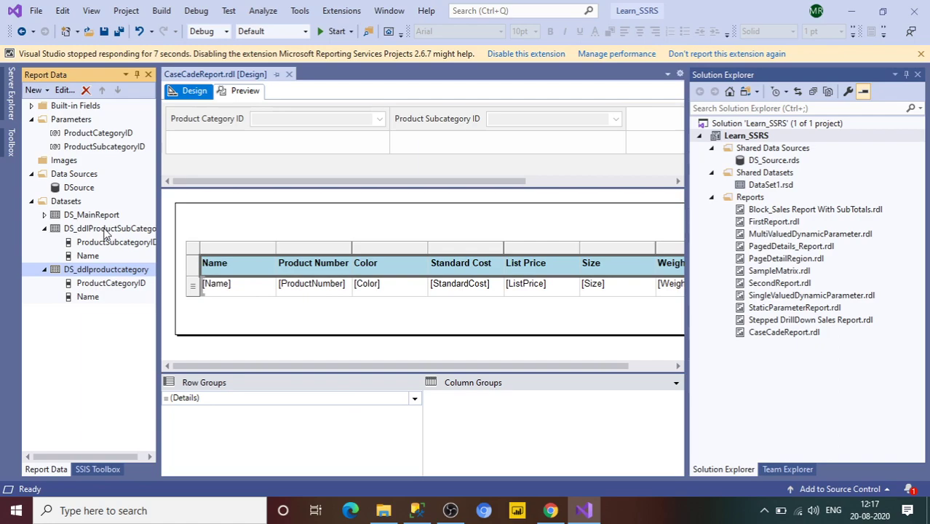
Examine the DS_ddlProductSubCategory dataset's query and its WHERE condition on ProductCategoryID, then close its properties without changes
{"action": "left_click", "coordinate": [106, 231]}
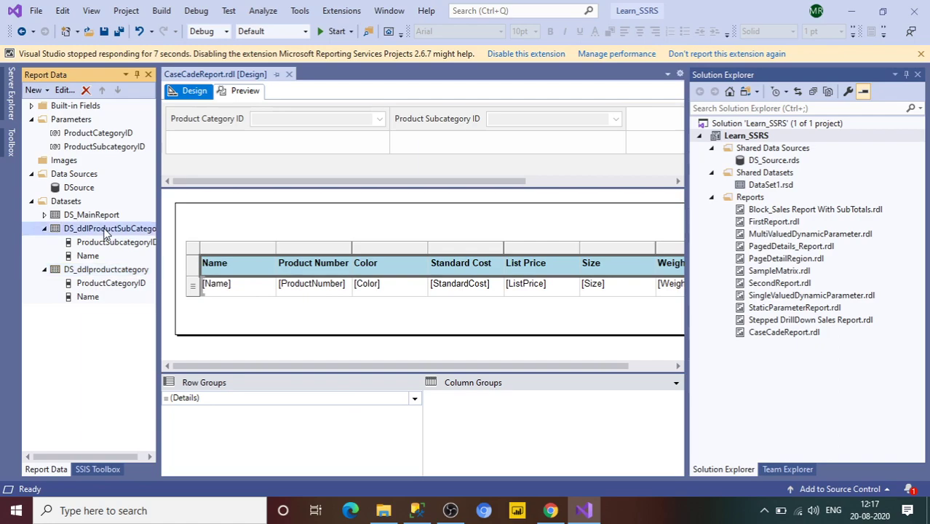
{"action": "double_click", "coordinate": [105, 231]}
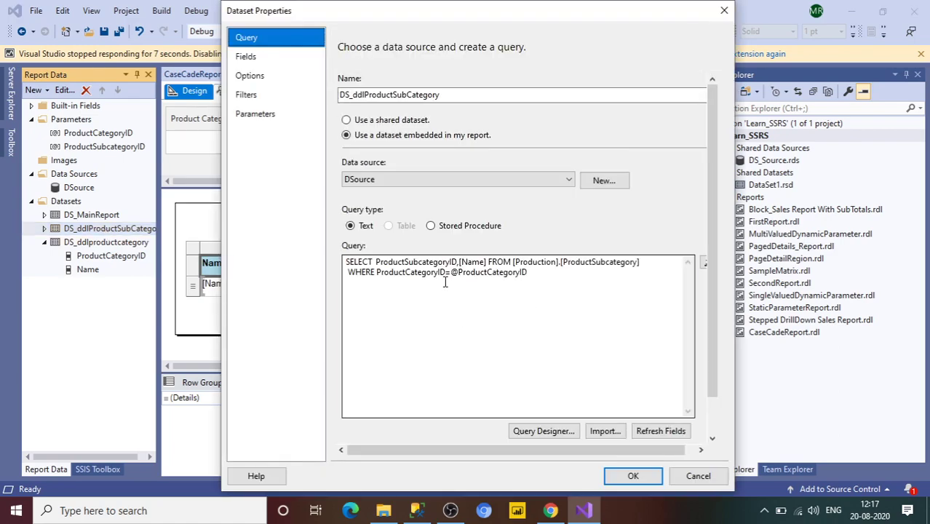
{"action": "double_click", "coordinate": [445, 275]}
{"action": "left_click", "coordinate": [530, 290]}
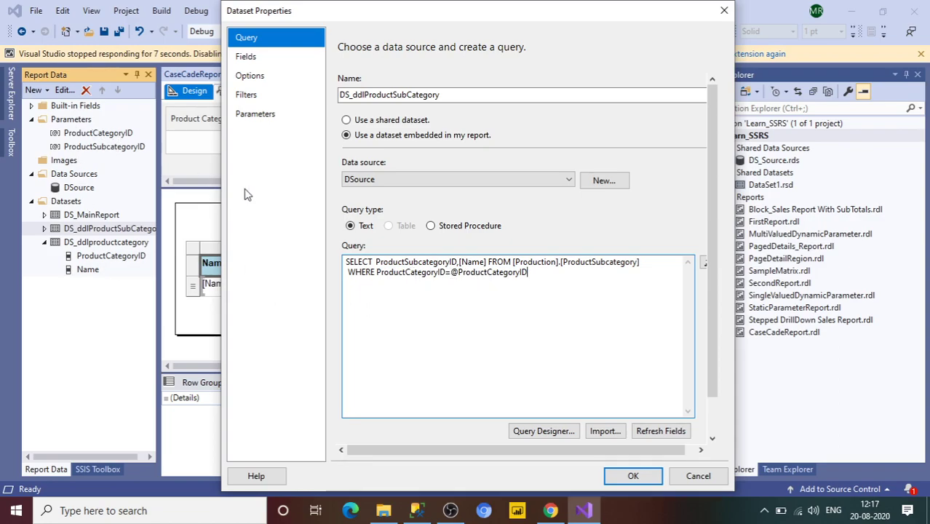
{"action": "left_click", "coordinate": [725, 10]}
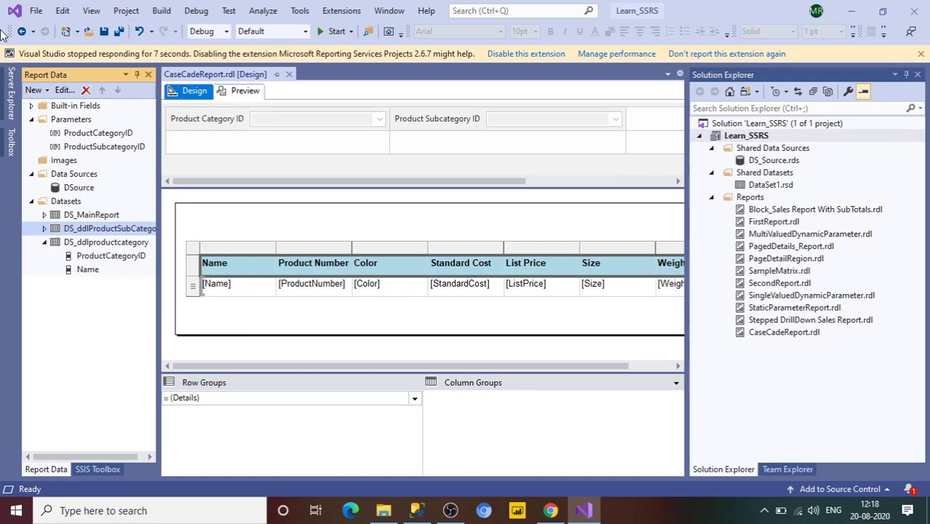
{"action": "left_click", "coordinate": [142, 243]}
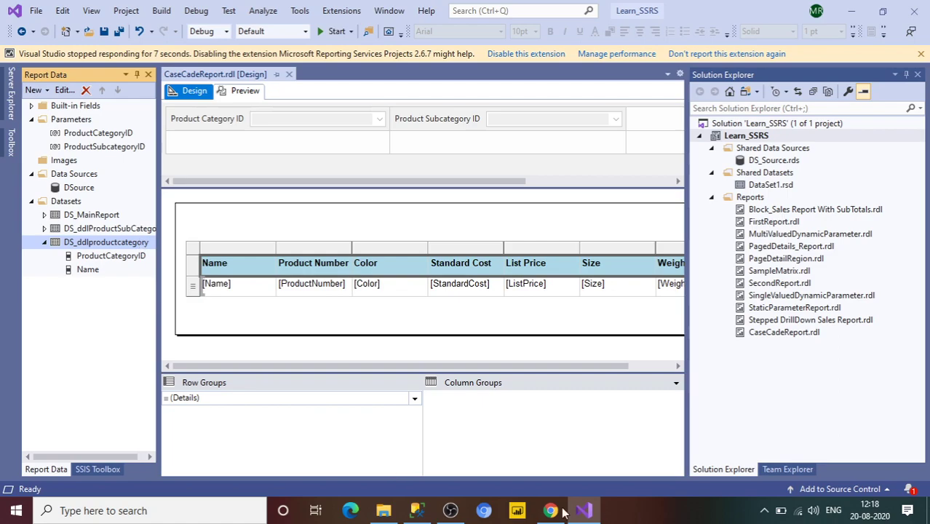
{"action": "left_click", "coordinate": [764, 511]}
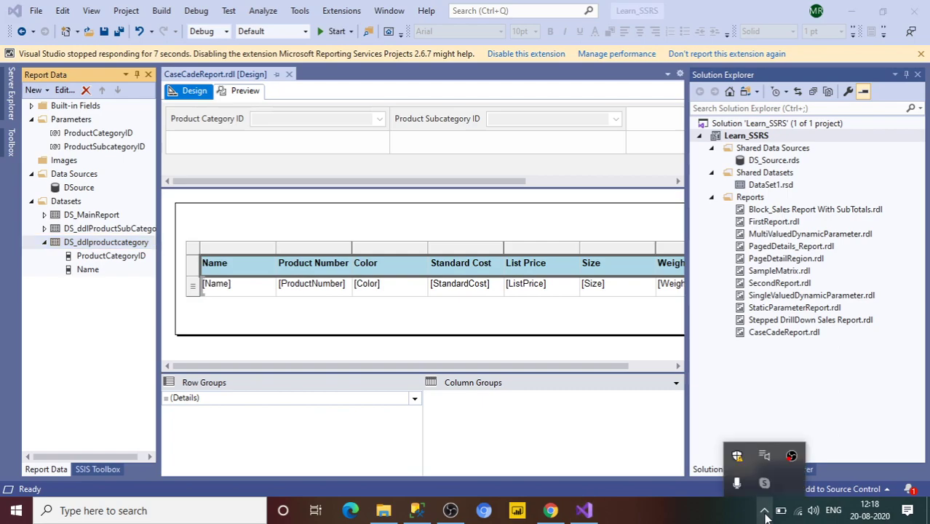